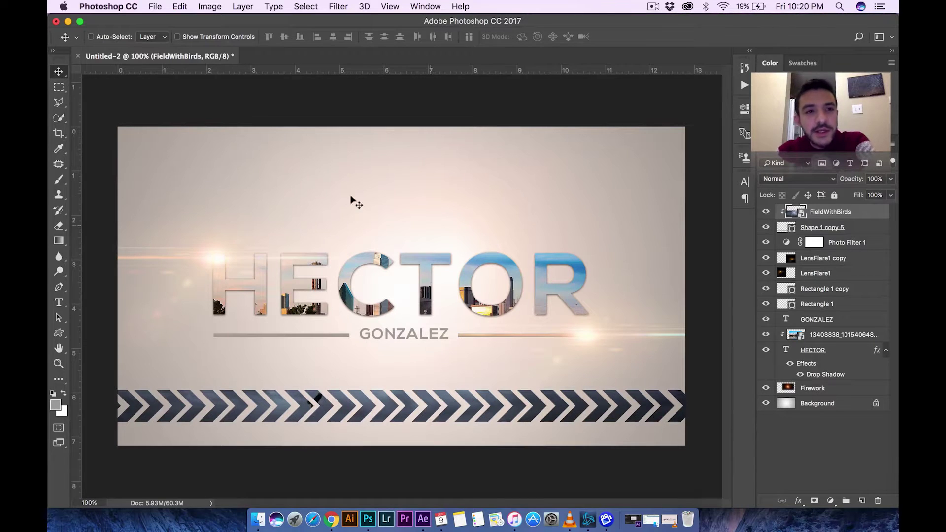
- Open the New Document dialog from the File menu
click(157, 7)
click(161, 26)
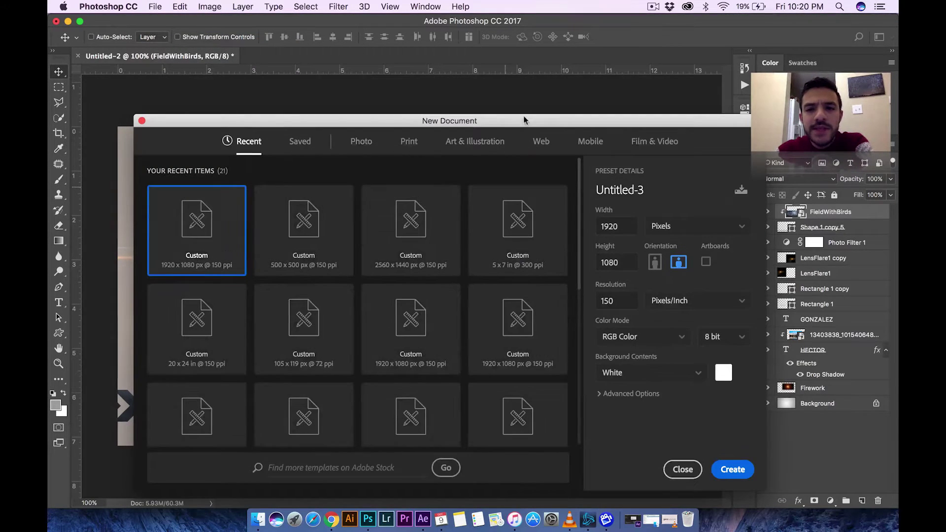
- Keep the new document at 1920 px width in pixels, 150 ppi resolution and RGB Color
drag(523, 116, 490, 88)
click(639, 209)
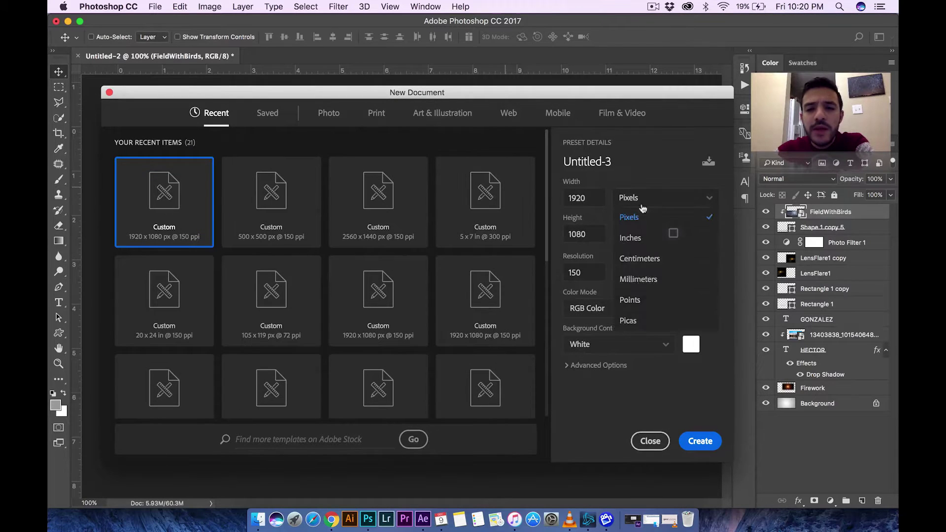
click(638, 217)
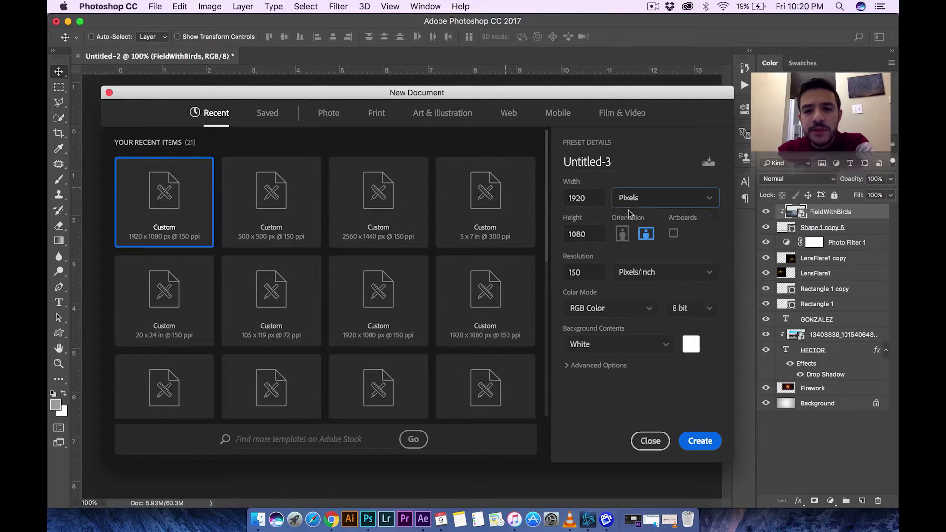
drag(593, 199, 555, 235)
drag(585, 271, 564, 273)
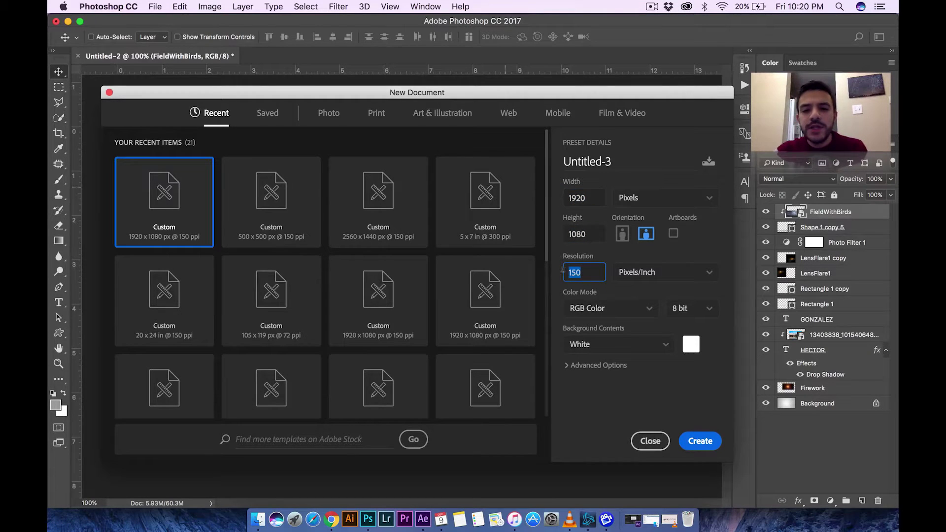
click(611, 316)
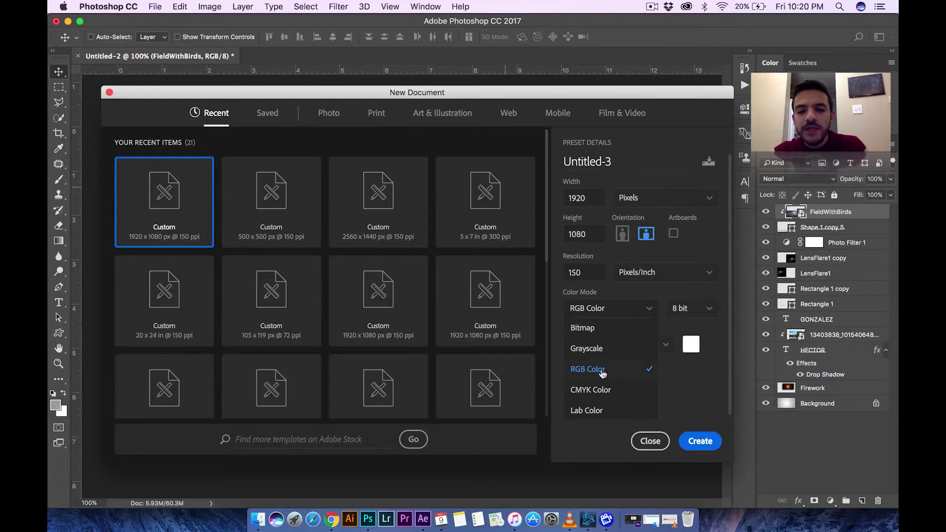
click(602, 370)
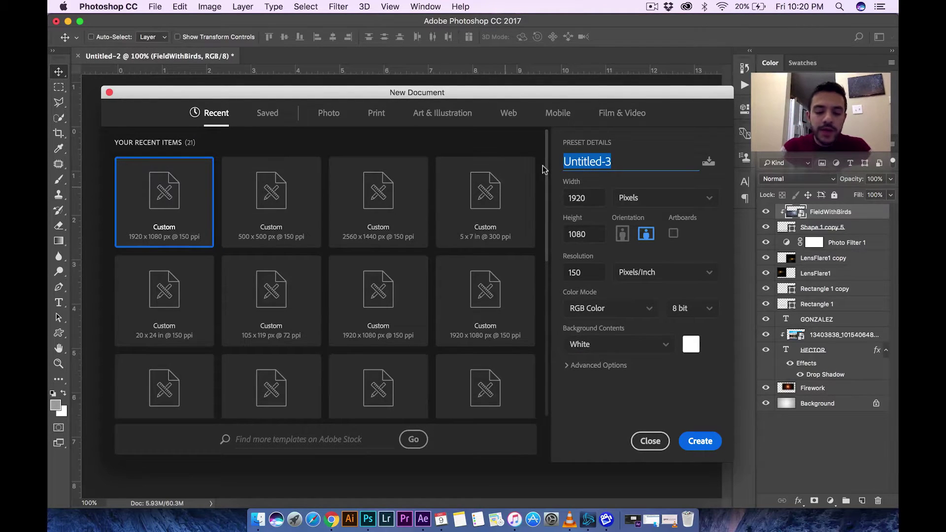
- Name the document 'Name Poster Clipping Mask' and create it
text(Name)
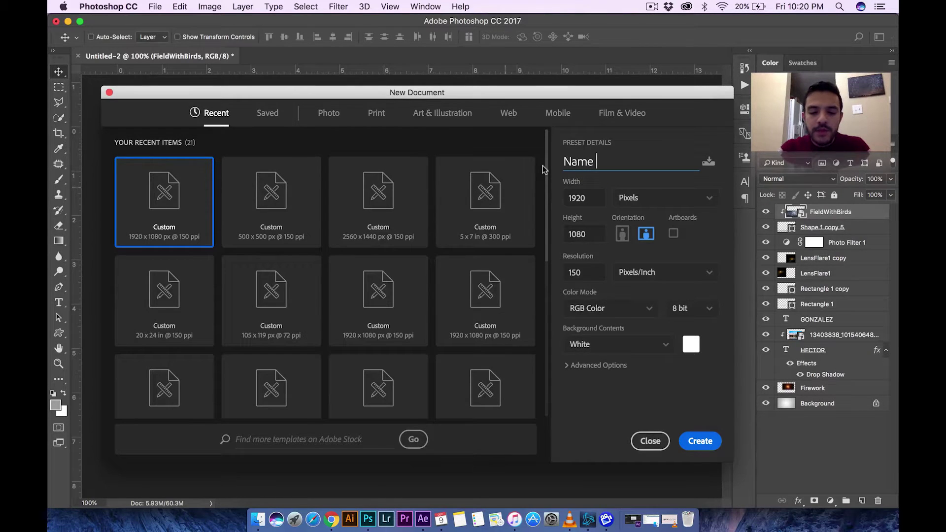
text( Poster Clippin)
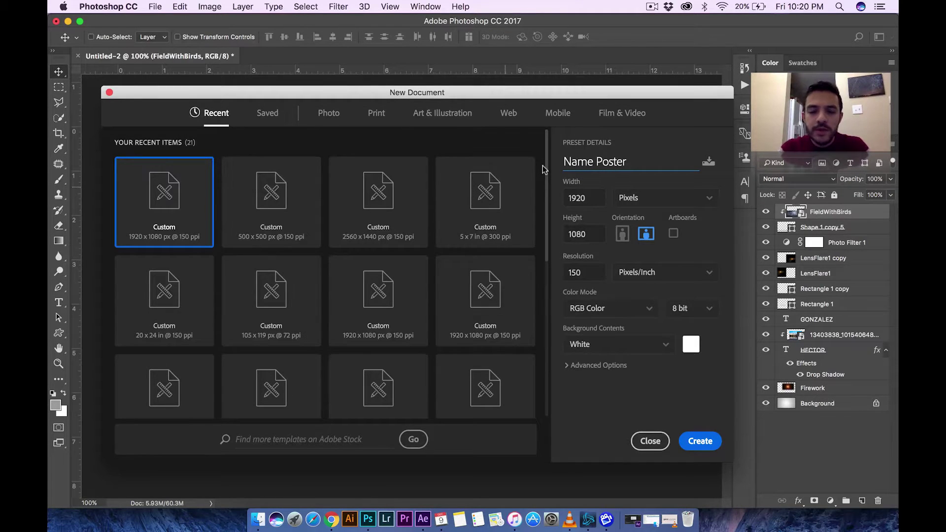
text(g Mask)
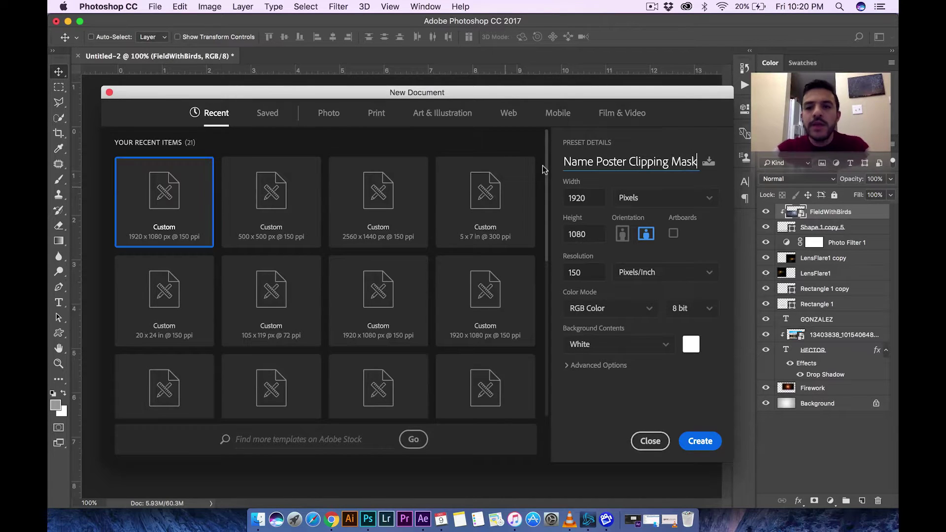
click(594, 160)
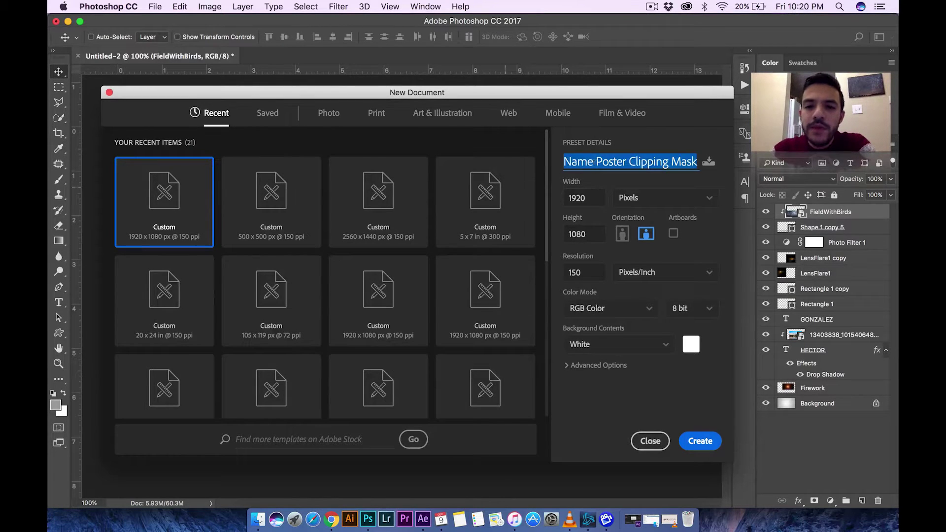
click(593, 161)
double_click(578, 162)
click(594, 161)
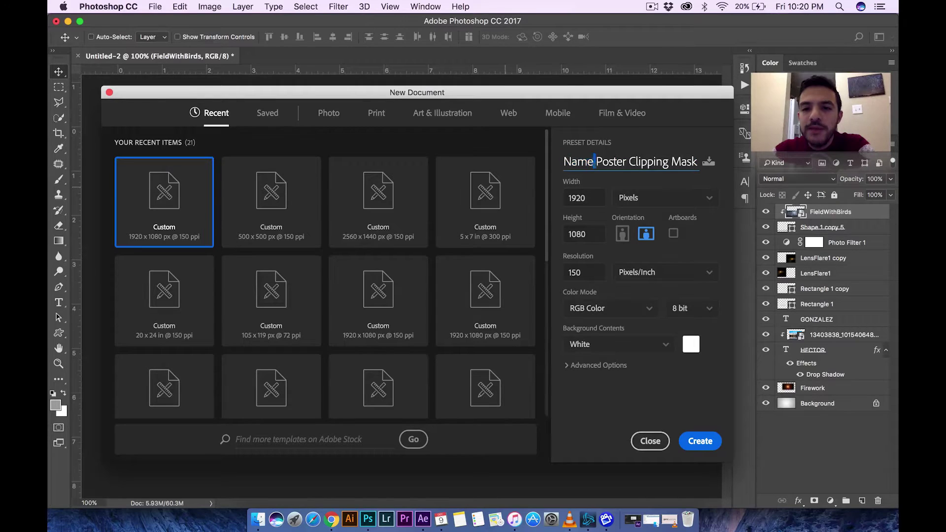
triple_click(594, 160)
triple_click(644, 163)
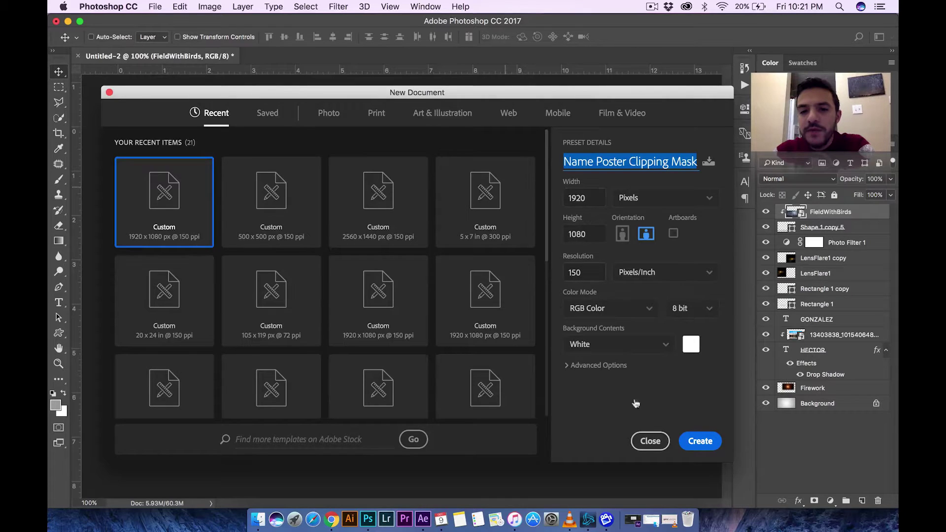
click(686, 445)
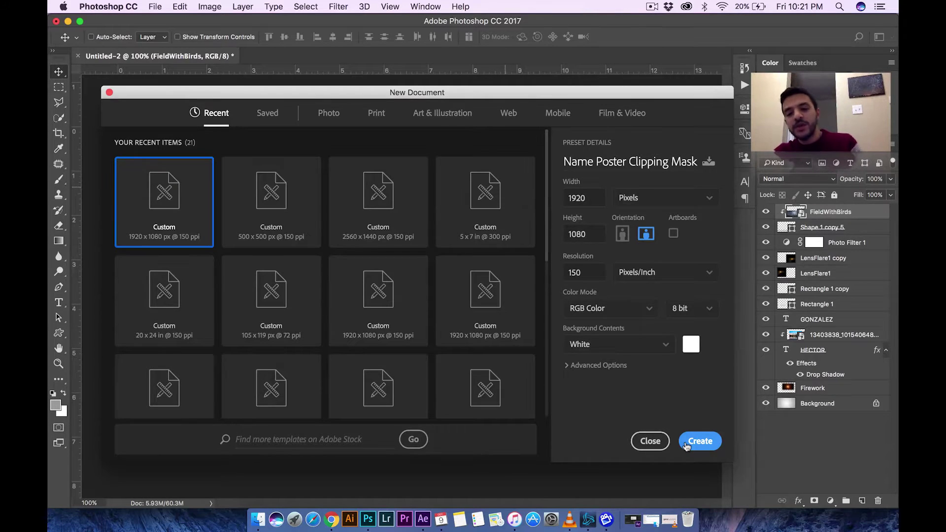
click(686, 445)
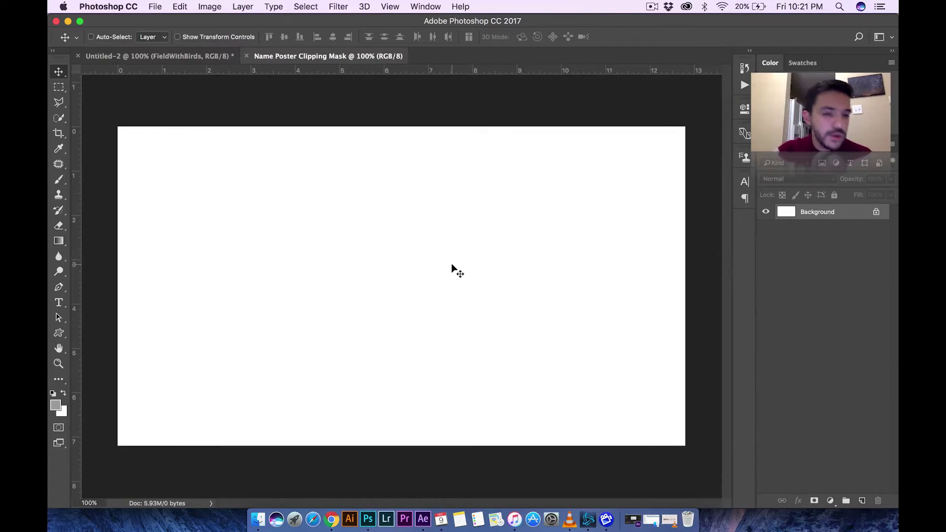
- Try a radial gradient across the background with the Gradient tool, then undo it
click(59, 241)
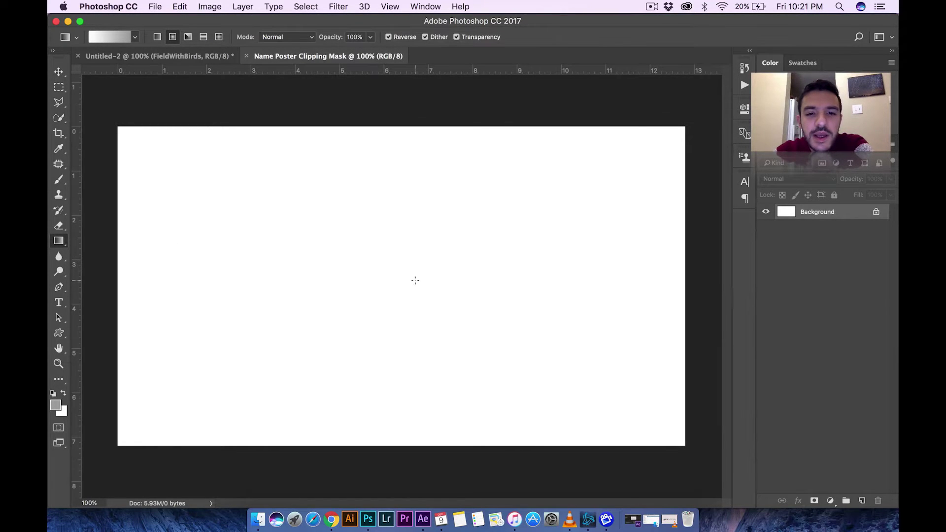
drag(415, 281, 691, 122)
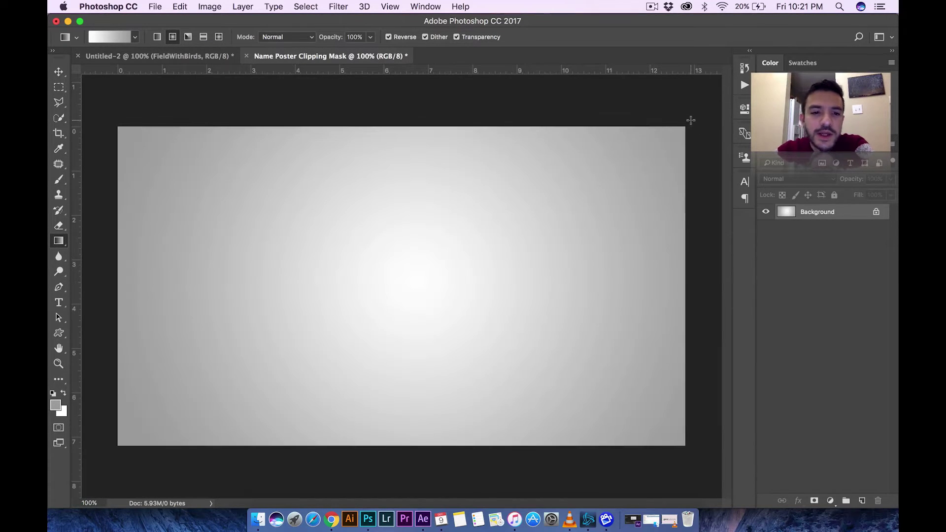
key(super+z)
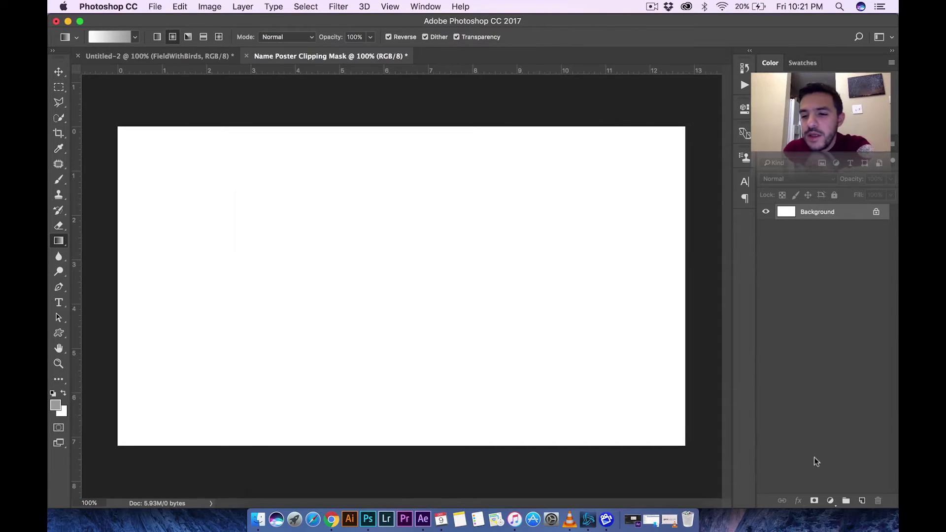
- Add a Gradient Fill layer using the black-to-white preset, reversed, in Radial style
click(831, 501)
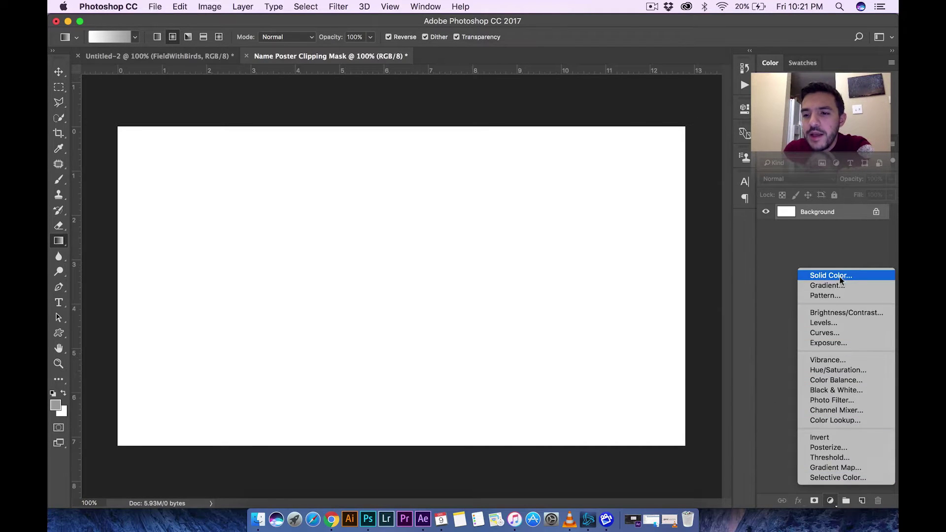
click(828, 286)
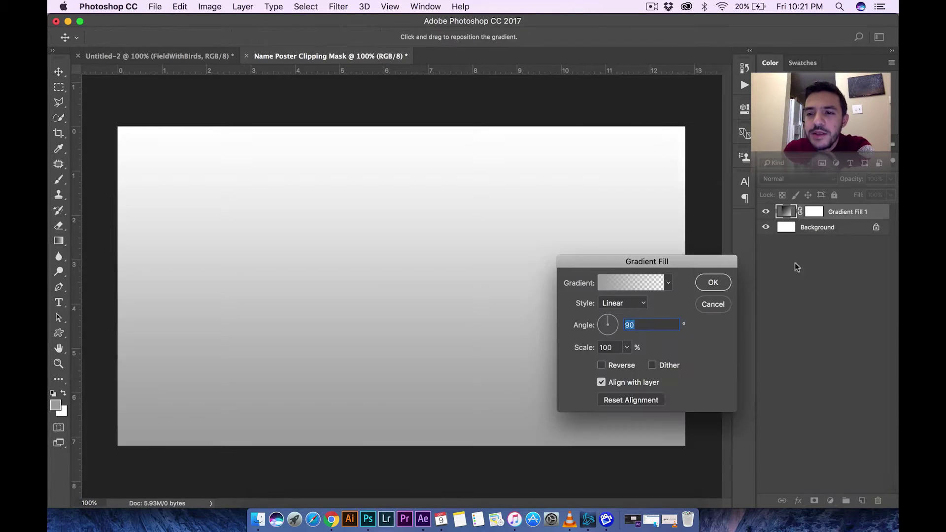
click(669, 283)
click(612, 308)
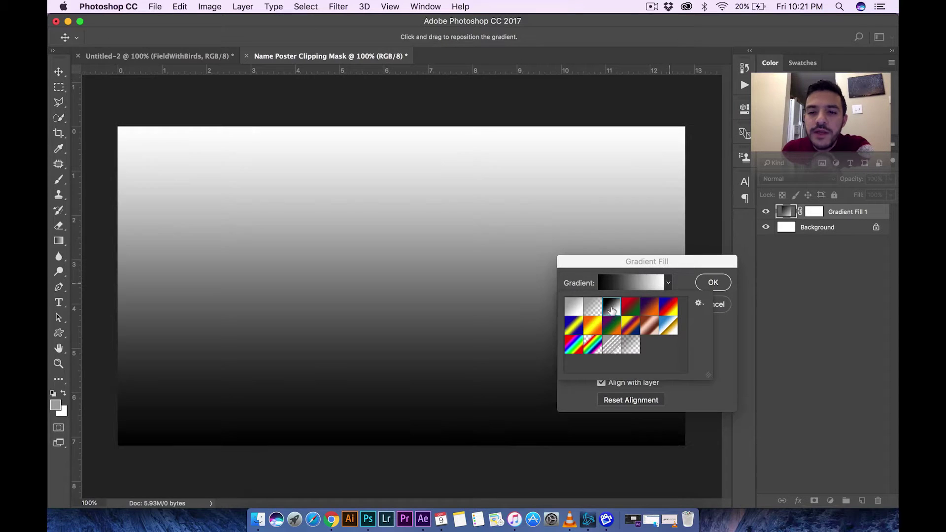
click(668, 284)
click(601, 366)
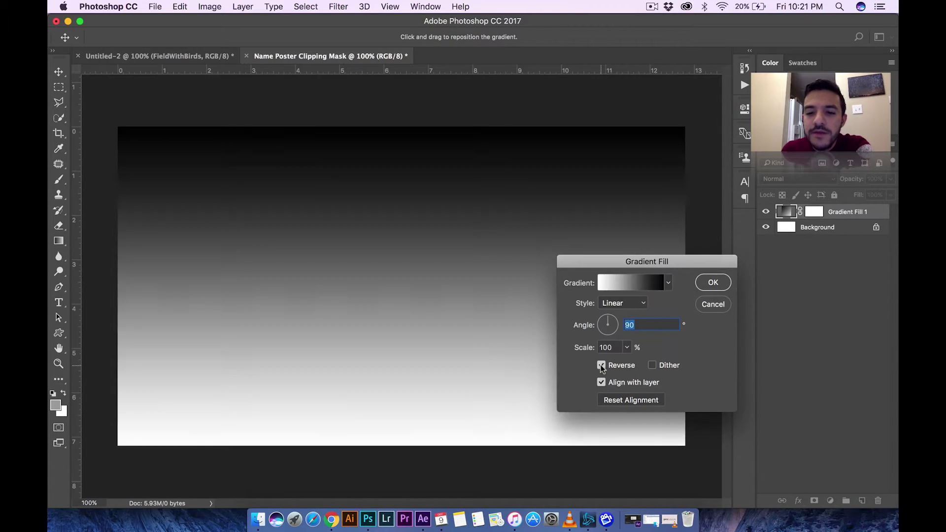
click(641, 302)
click(631, 312)
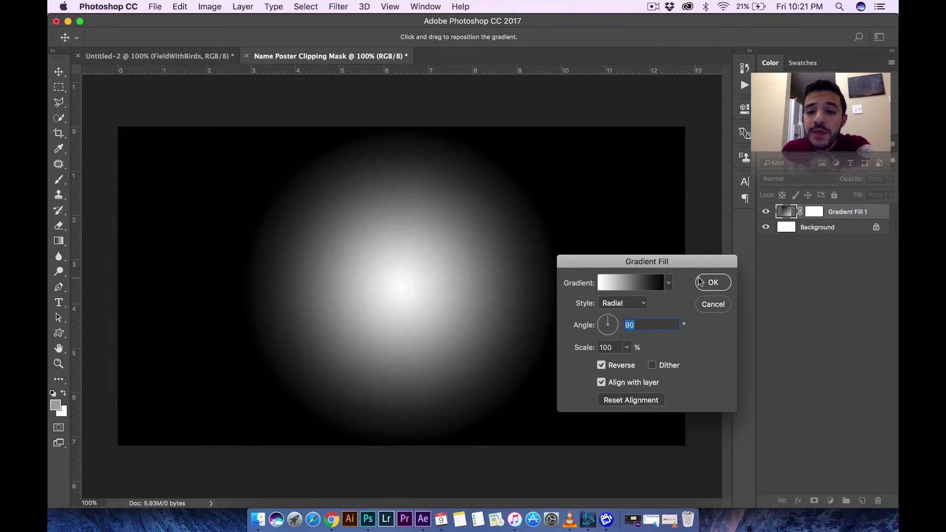
- Change the gradient's left stop to deep blue and commit the radial gradient fill
click(667, 284)
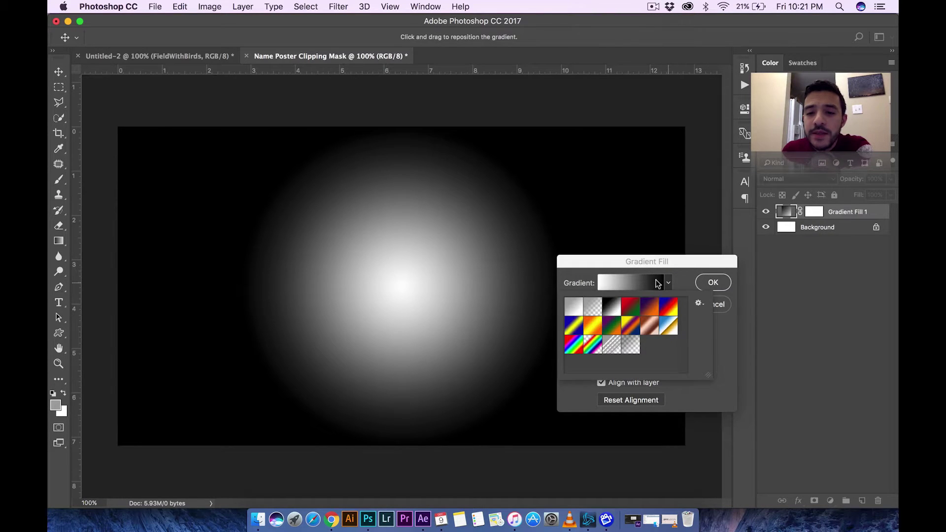
click(658, 284)
double_click(566, 313)
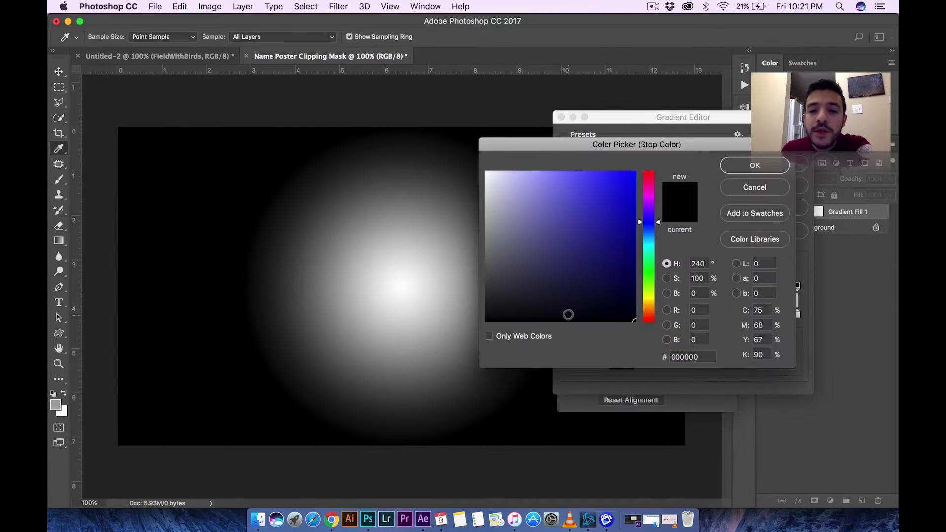
drag(583, 210, 607, 195)
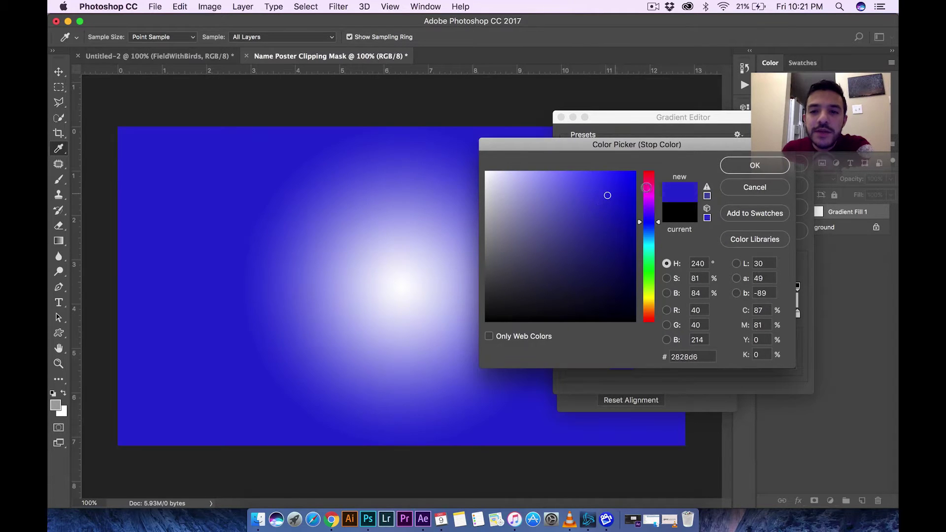
click(745, 168)
click(783, 143)
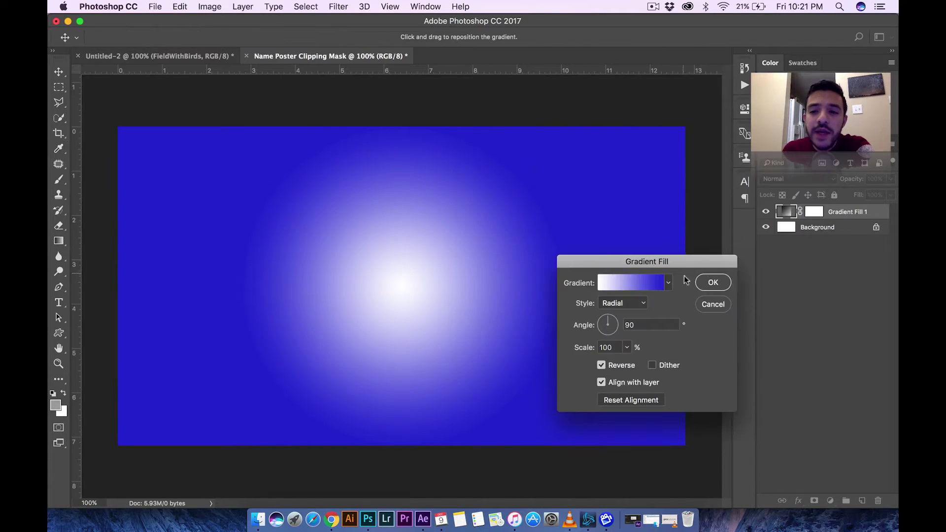
click(704, 282)
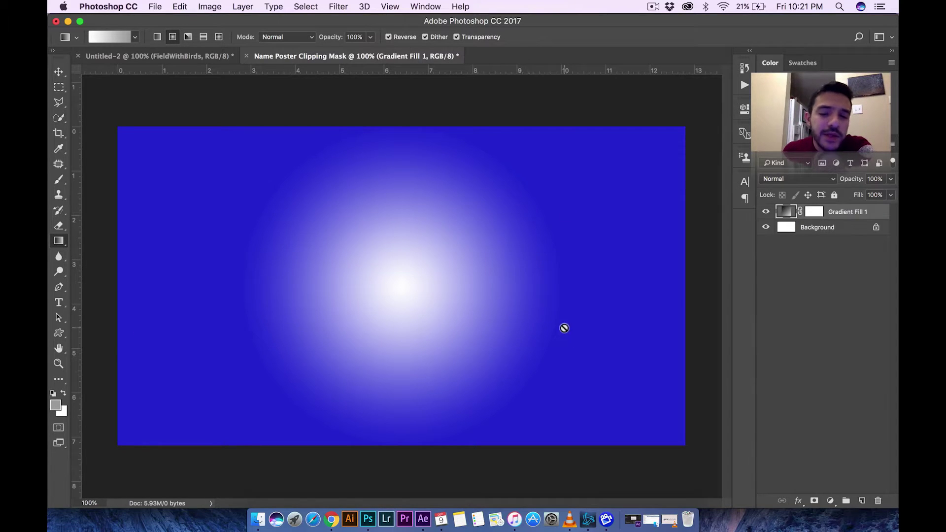
- Cancel the reopened gradient fill edits and delete the Gradient Fill 1 layer
double_click(787, 213)
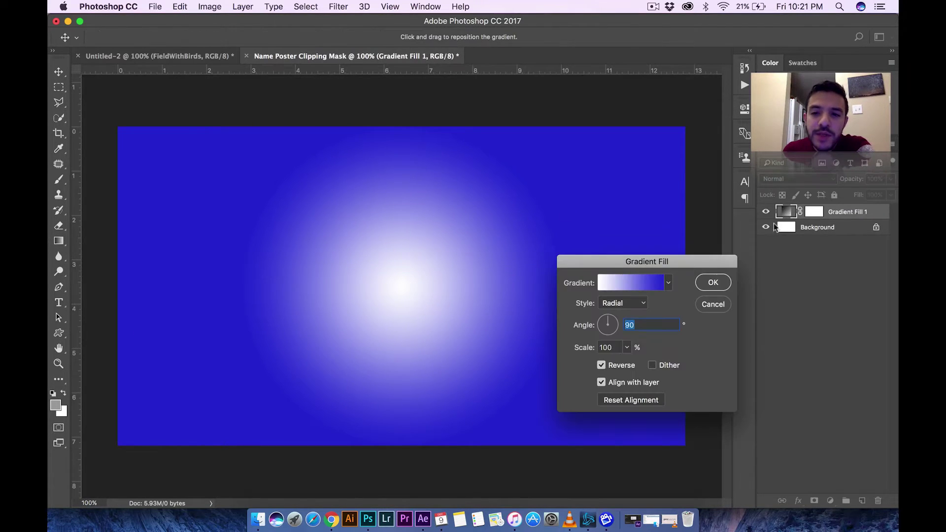
click(654, 277)
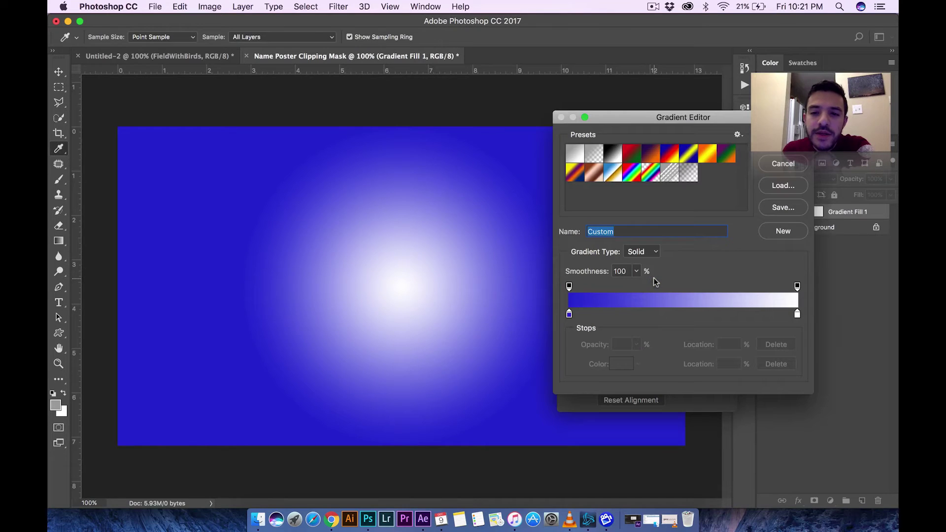
double_click(569, 313)
click(757, 186)
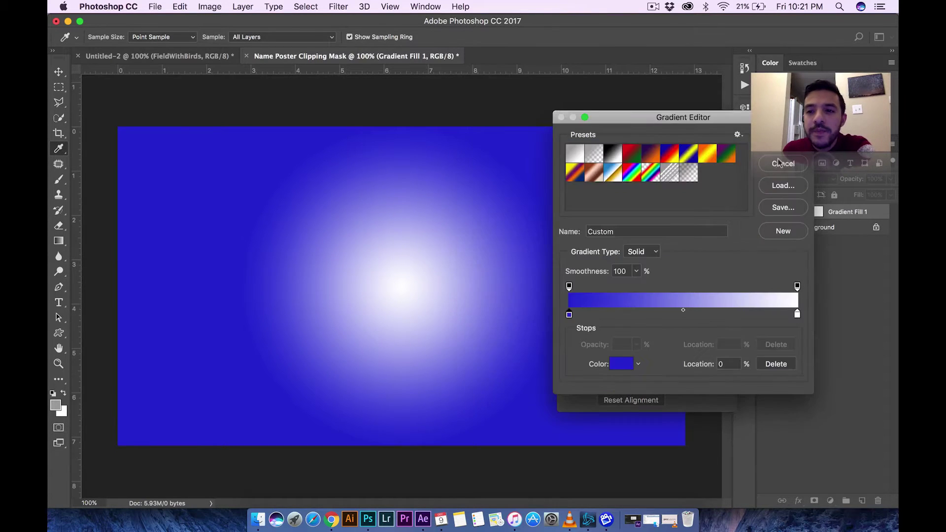
click(783, 162)
click(709, 306)
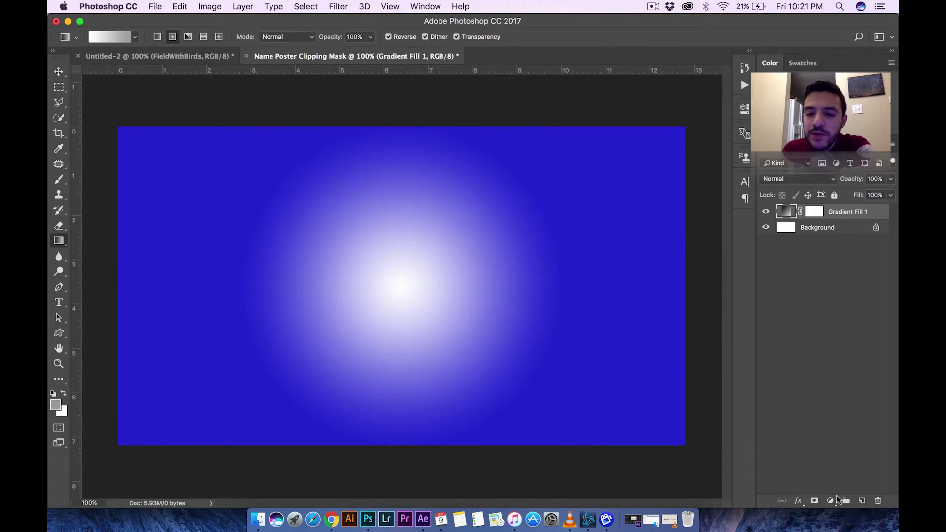
click(830, 499)
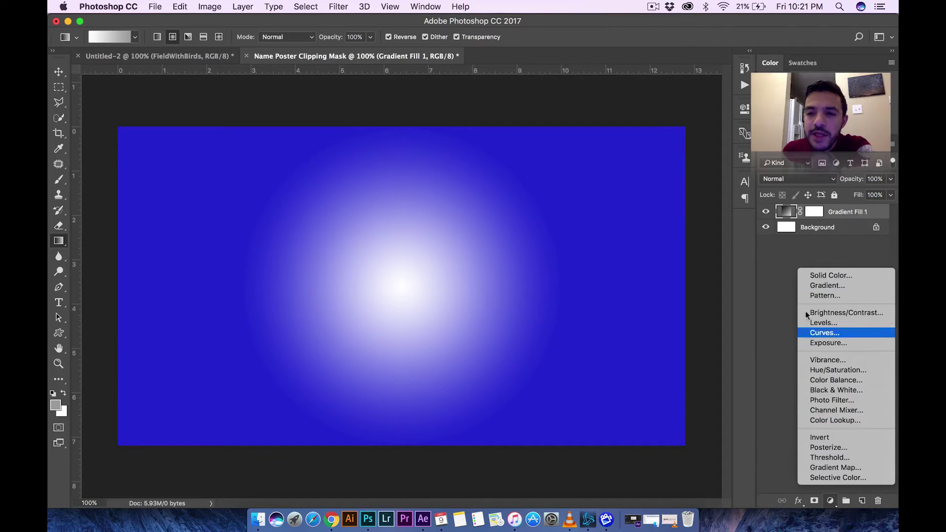
click(808, 244)
key(Delete)
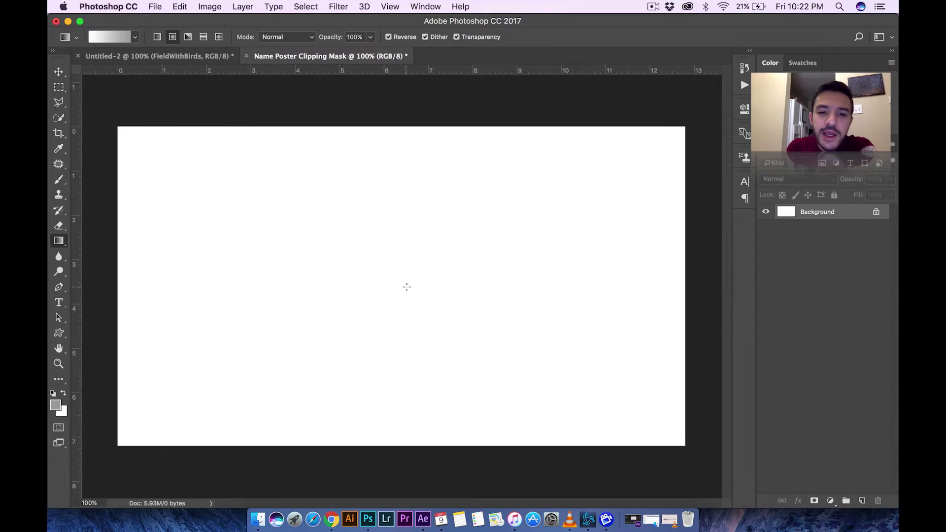
- Draw a radial gradient from the canvas centre and make its left stop dark red
drag(405, 285, 719, 104)
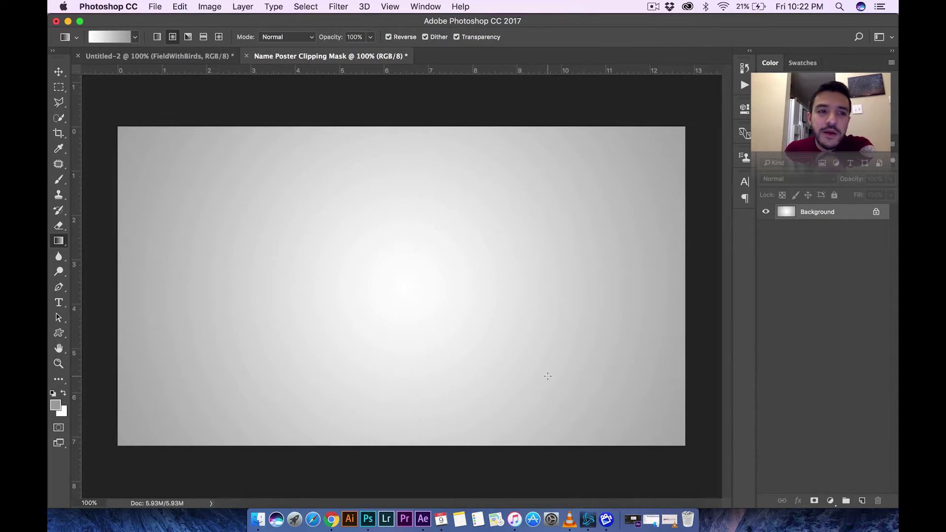
click(105, 39)
double_click(569, 314)
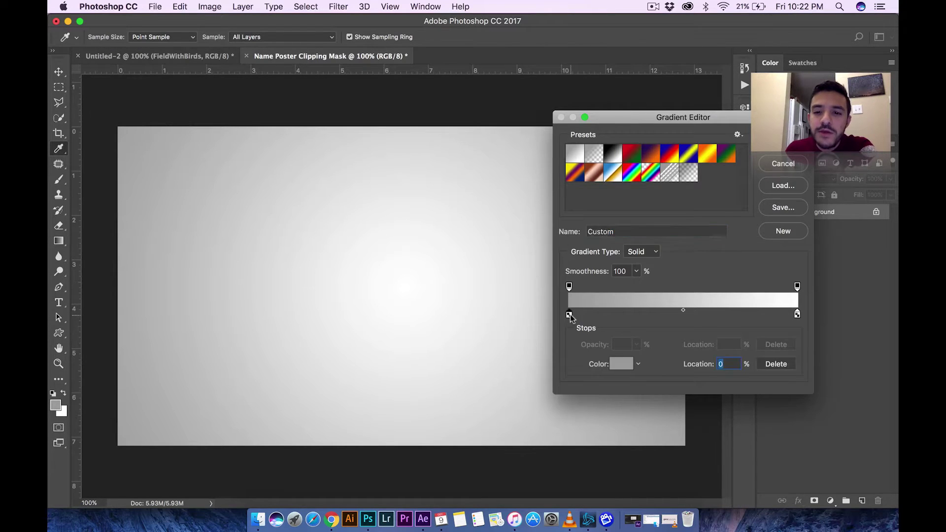
click(751, 165)
click(782, 142)
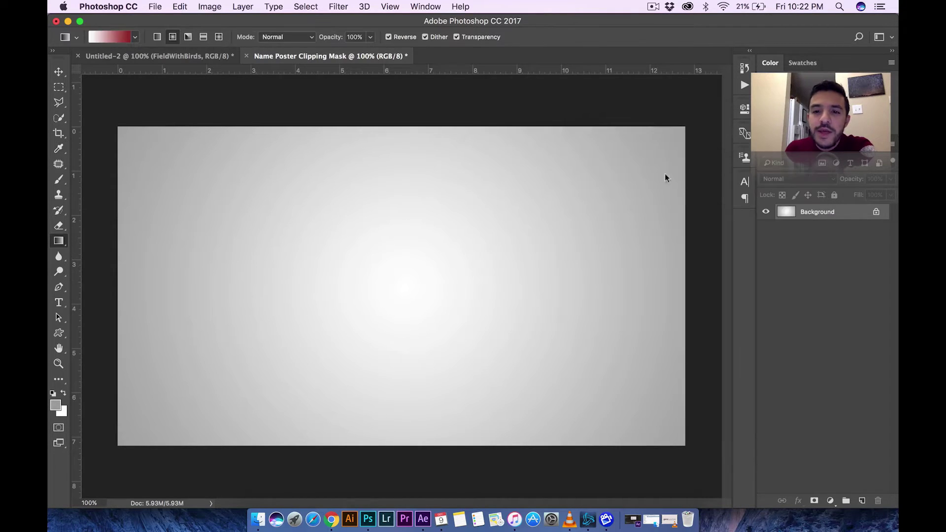
- Redraw several pink-to-red radial gradients, then step back to the plain white background
drag(403, 285, 458, 253)
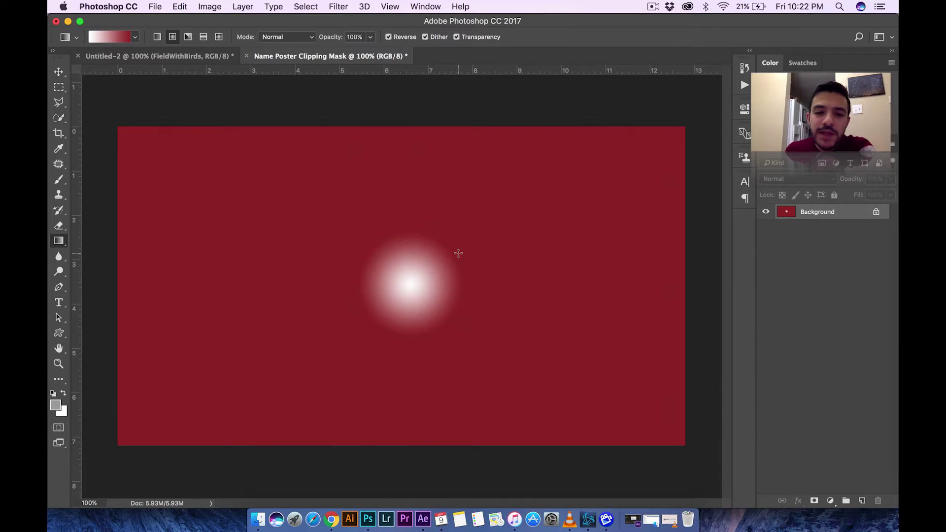
drag(411, 286, 633, 147)
drag(381, 301, 724, 103)
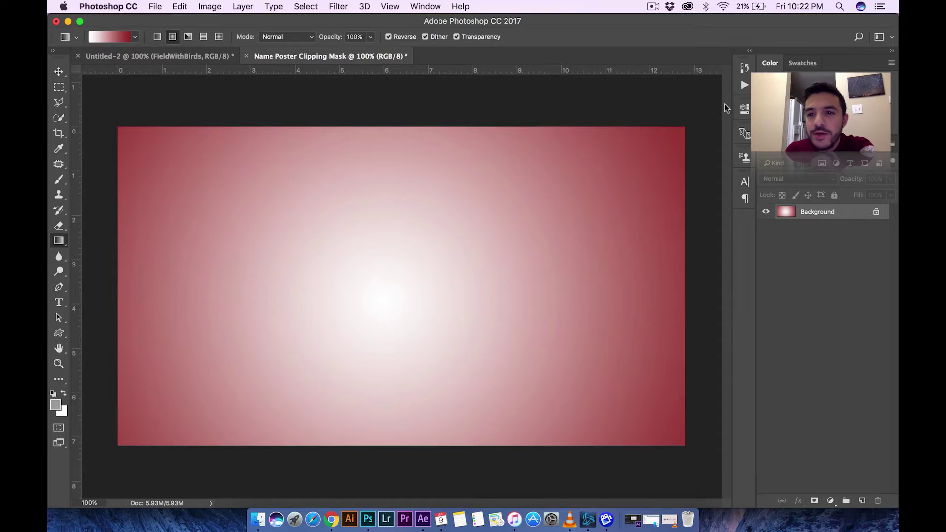
drag(473, 261, 497, 250)
drag(440, 274, 680, 168)
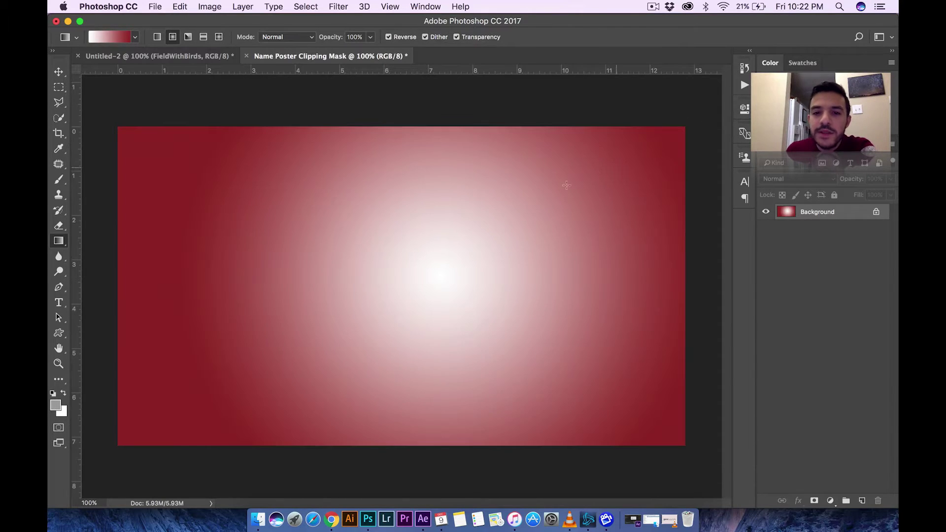
key(super+z)
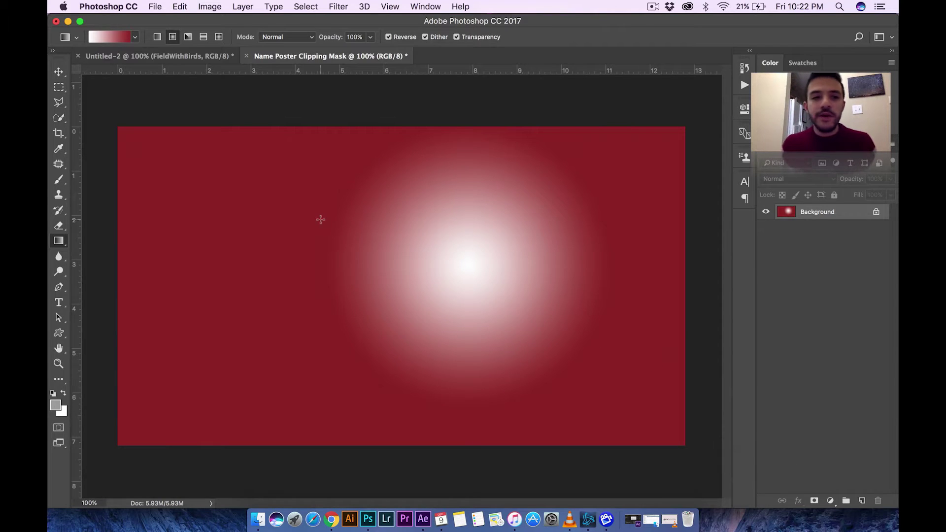
key(alt+super+z)
key(alt+super+z)
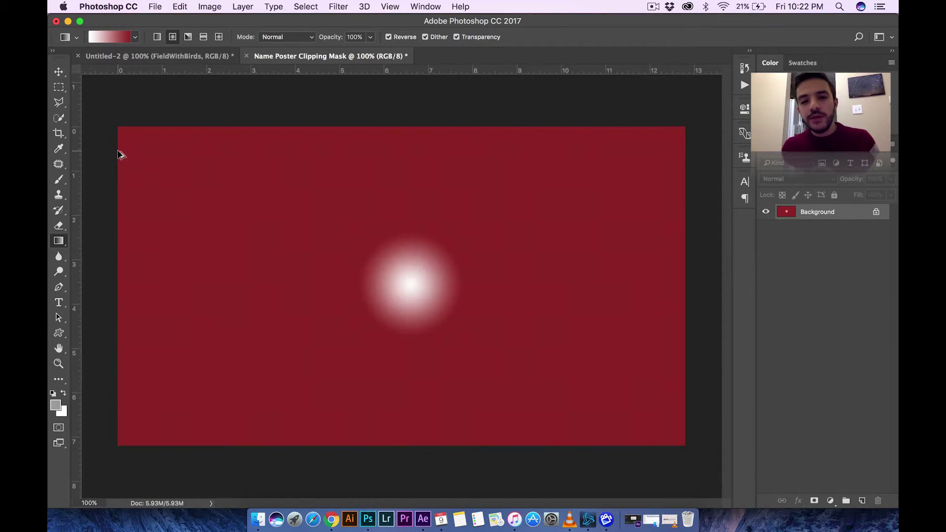
key(alt+super+z)
key(alt+super+z)
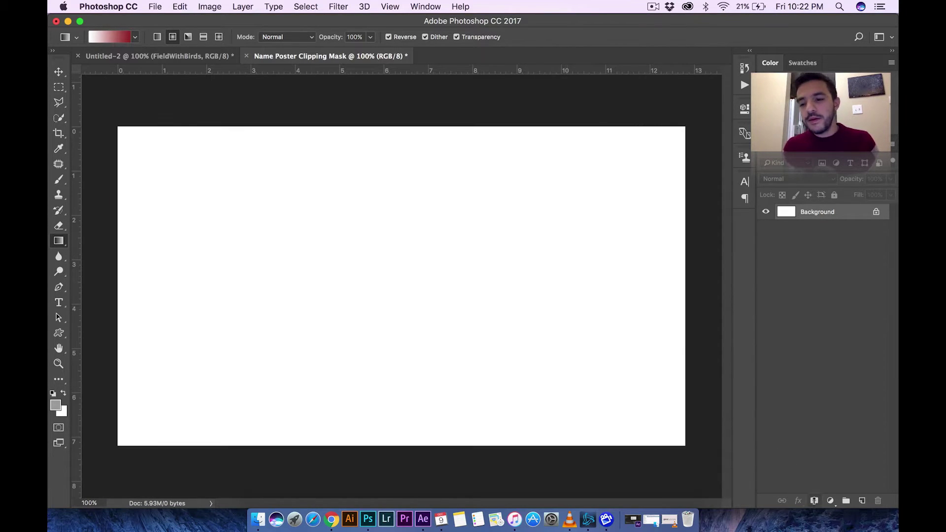
- Add a new Gradient Fill layer and show its gradient presets
click(830, 500)
click(830, 286)
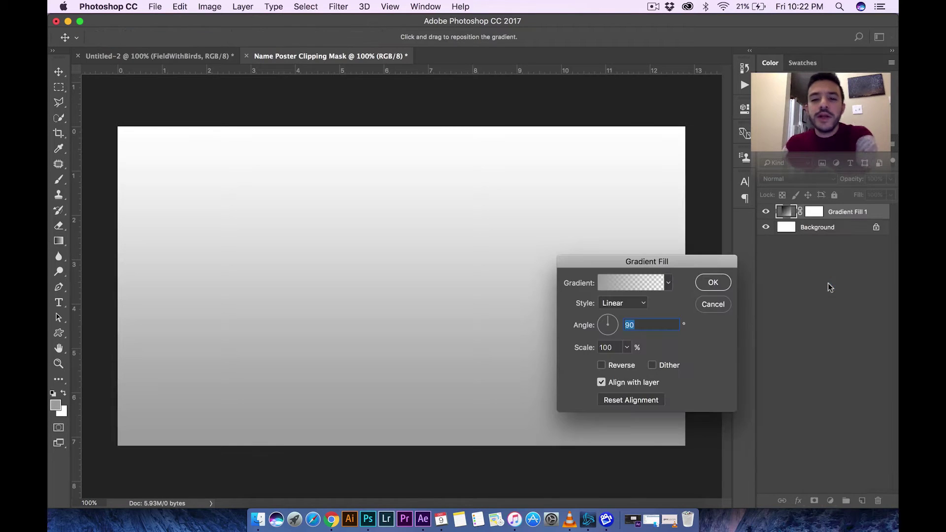
click(668, 283)
- Set the gradient fill to the Black, White preset, Radial style, 150% scale, reversed
click(612, 307)
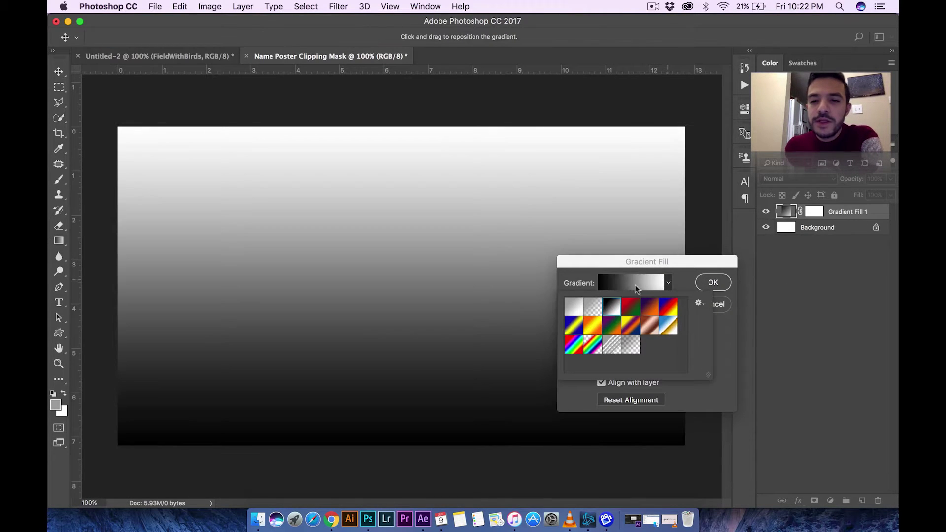
click(670, 282)
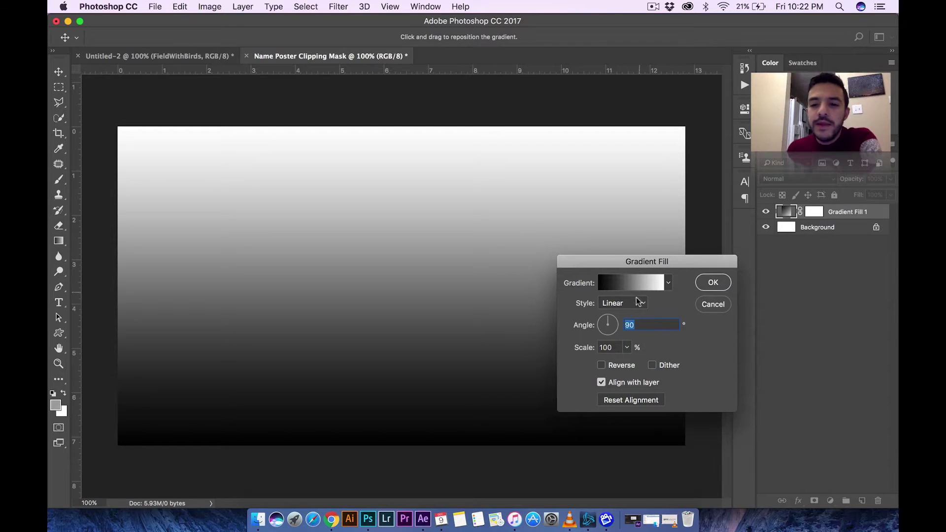
click(619, 304)
click(614, 312)
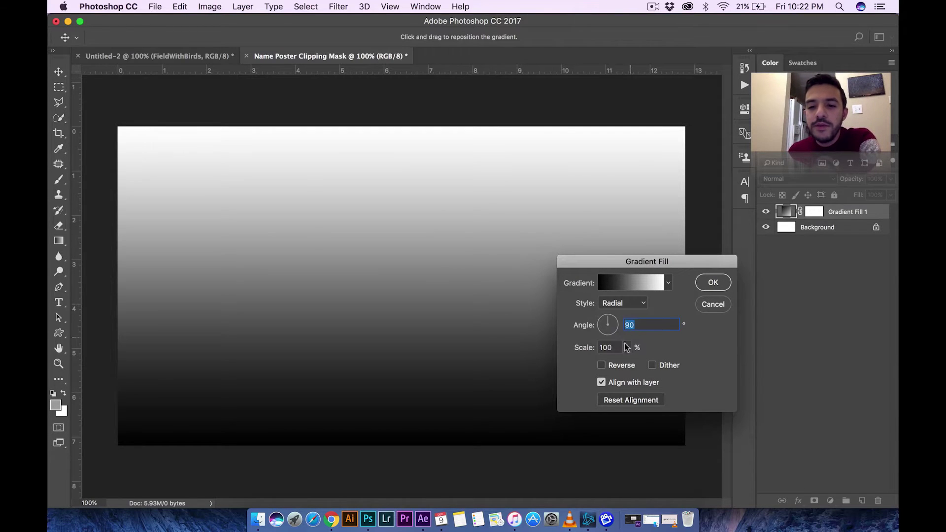
click(627, 347)
click(618, 349)
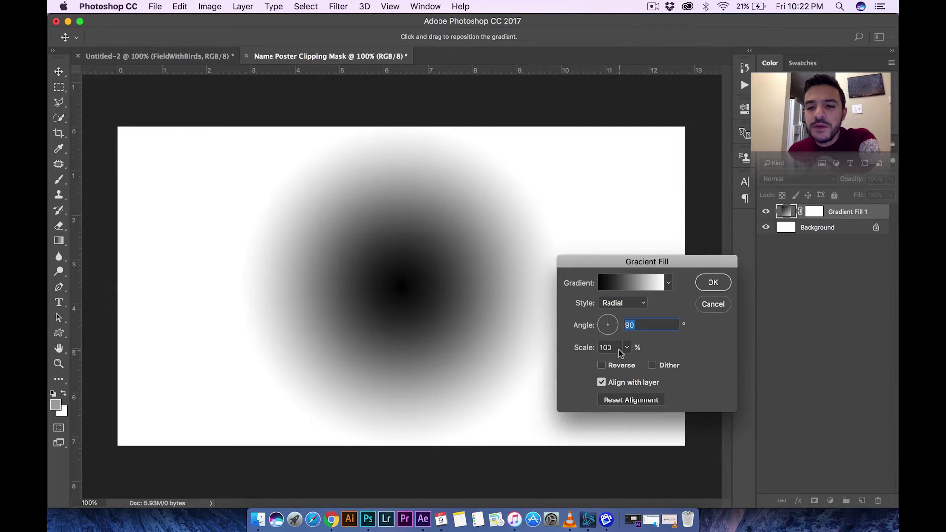
drag(616, 349, 571, 350)
text(150)
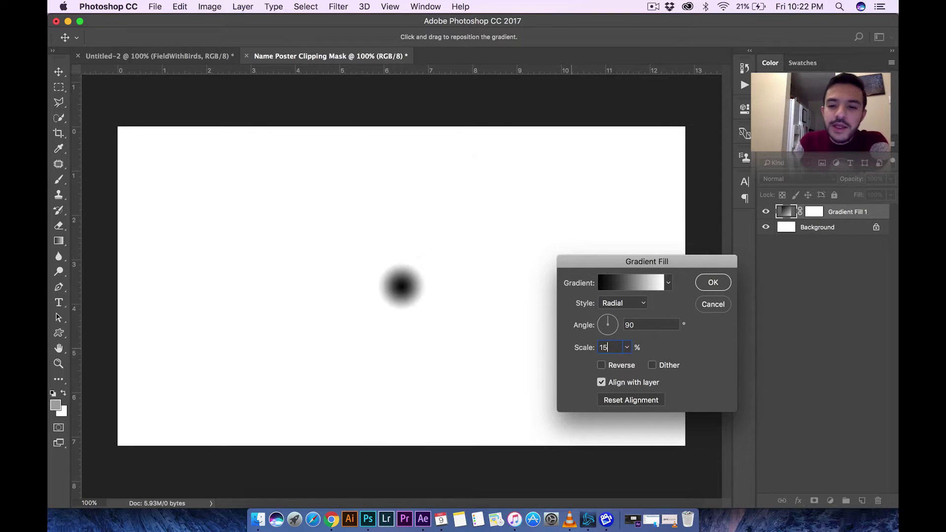
click(601, 367)
- Change the dark gradient stop to bluish grey #83848d and accept the gradient
click(640, 284)
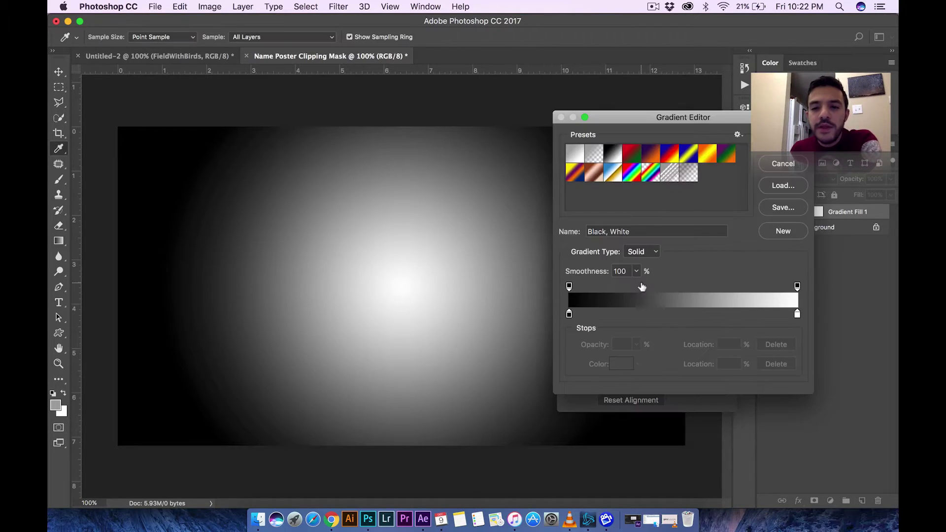
double_click(569, 315)
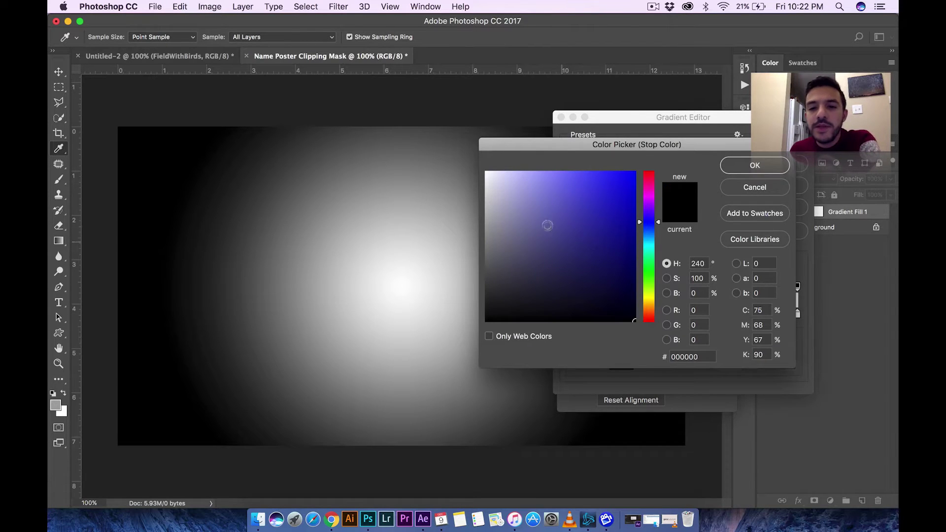
mouse_move(547, 225)
mouse_down()
mouse_move(538, 214)
mouse_move(505, 224)
mouse_up()
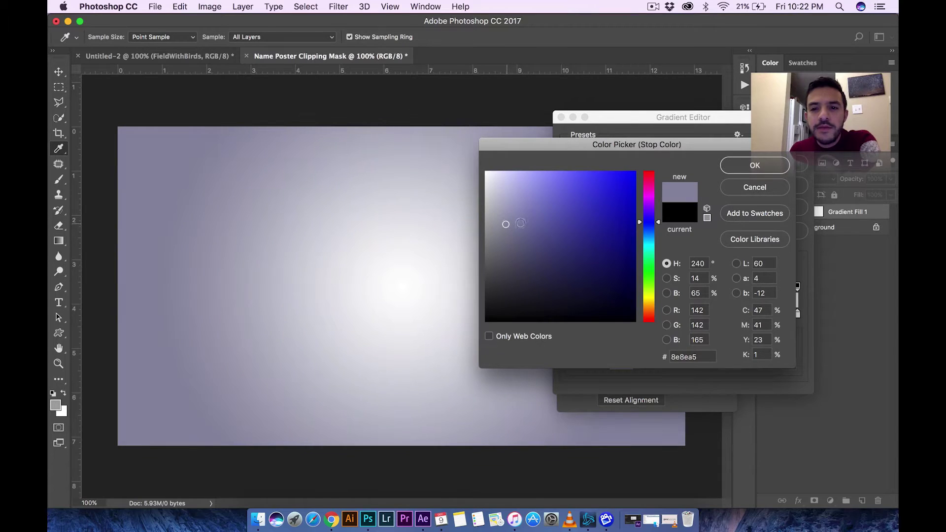
click(704, 356)
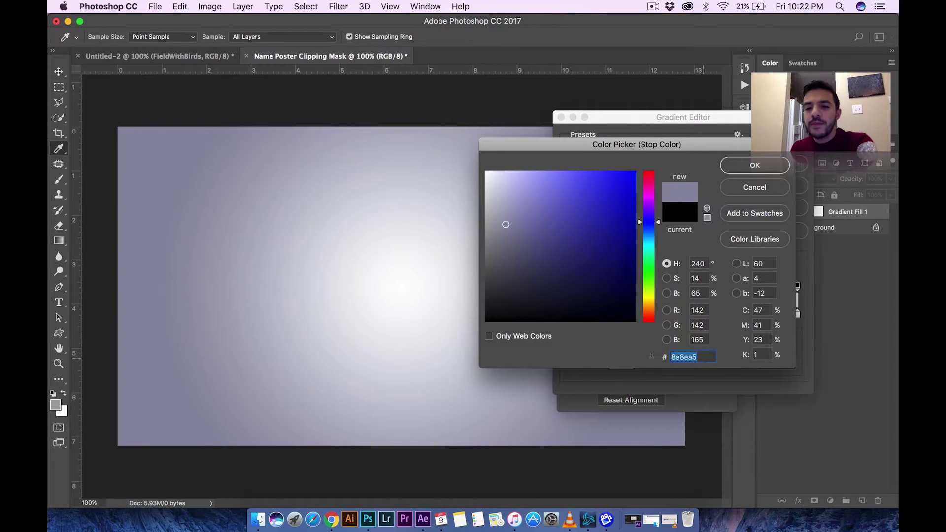
text(8)
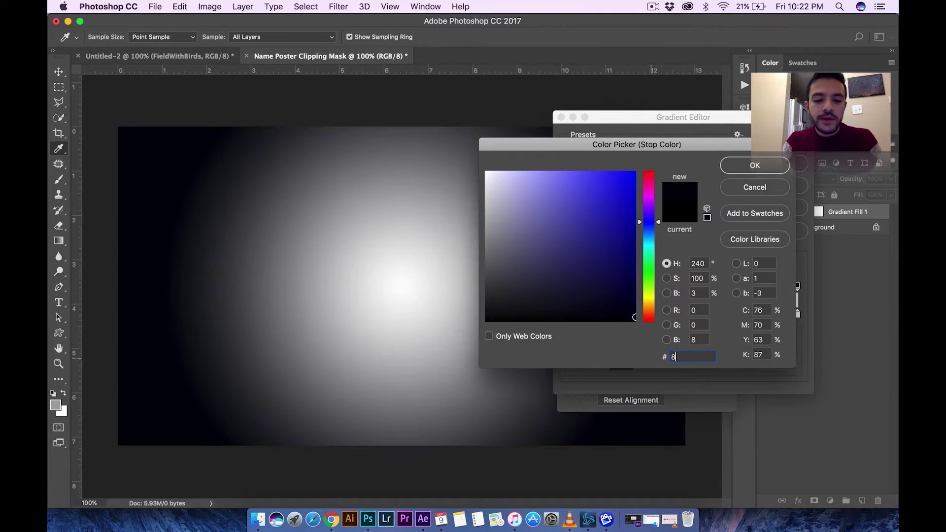
text(e8e8e)
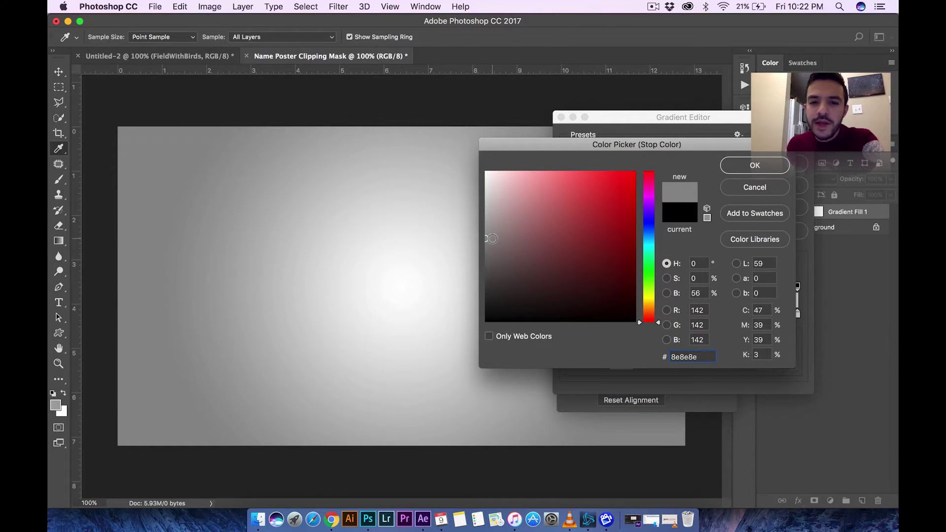
click(648, 223)
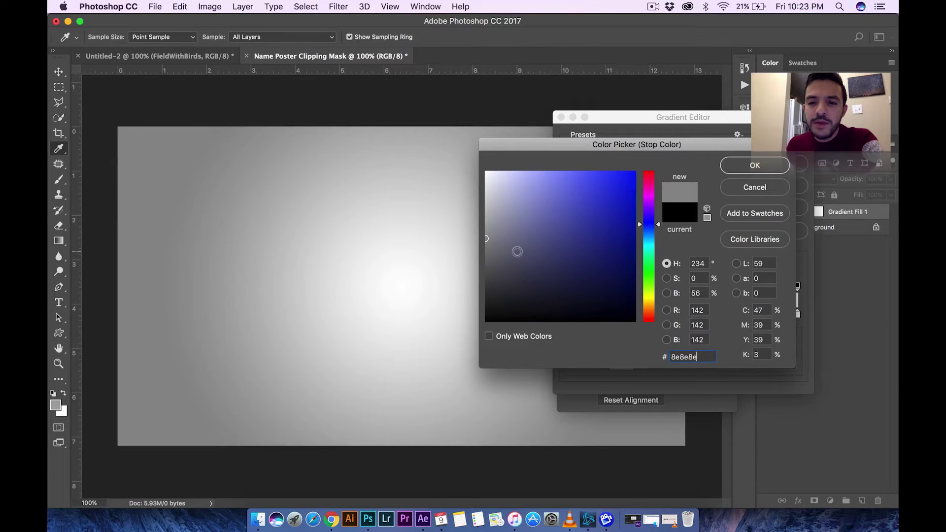
drag(491, 240, 496, 238)
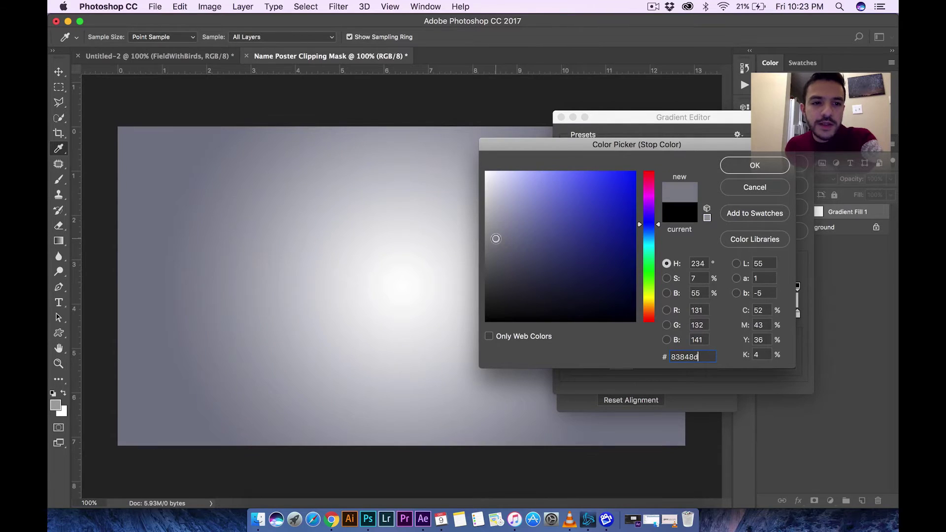
click(764, 164)
click(783, 142)
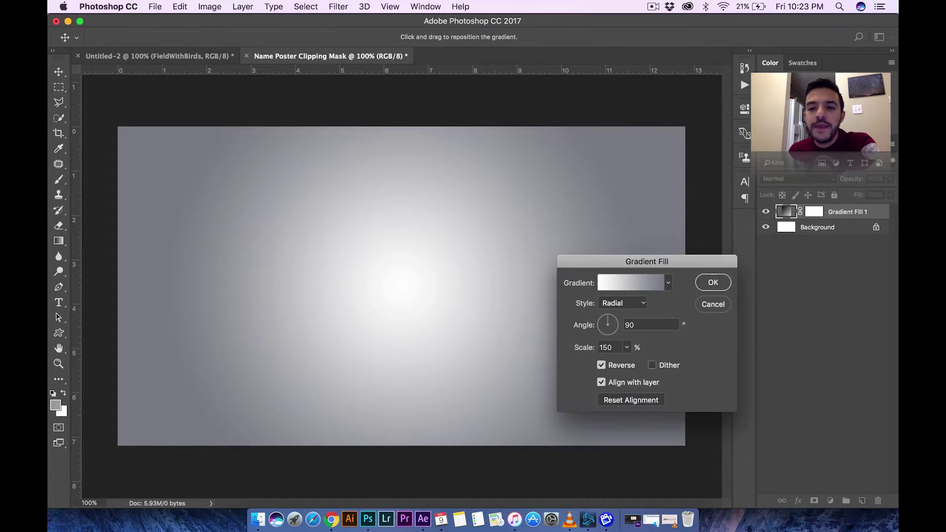
- Apply the gradient fill, then type HECTOR on the canvas and browse the font list
click(713, 284)
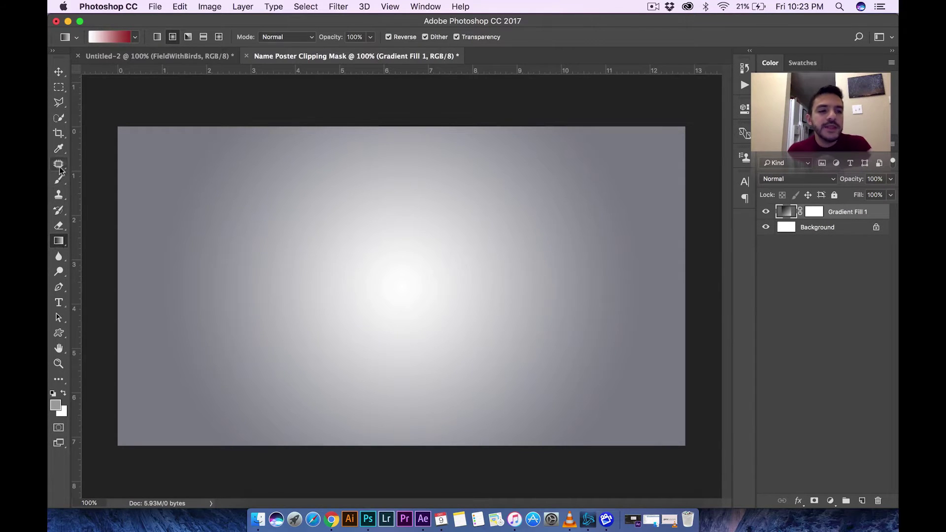
click(58, 303)
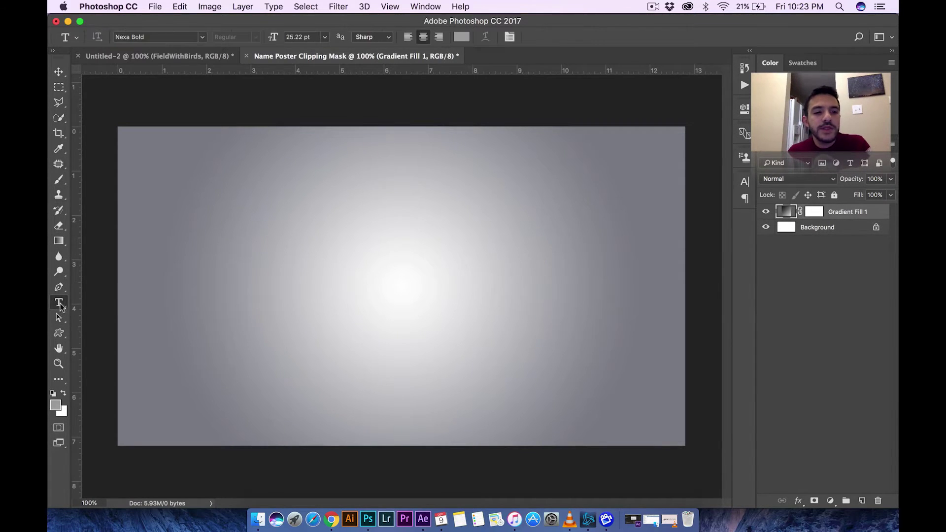
click(295, 280)
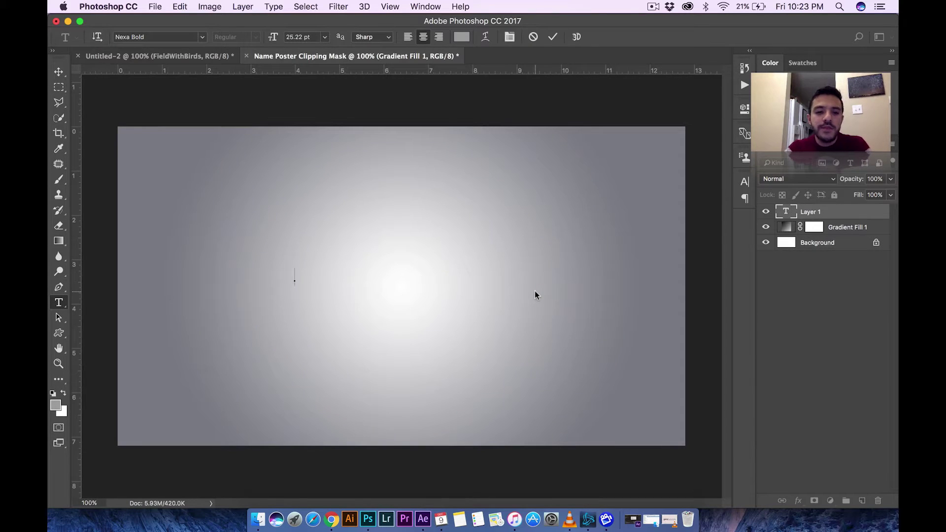
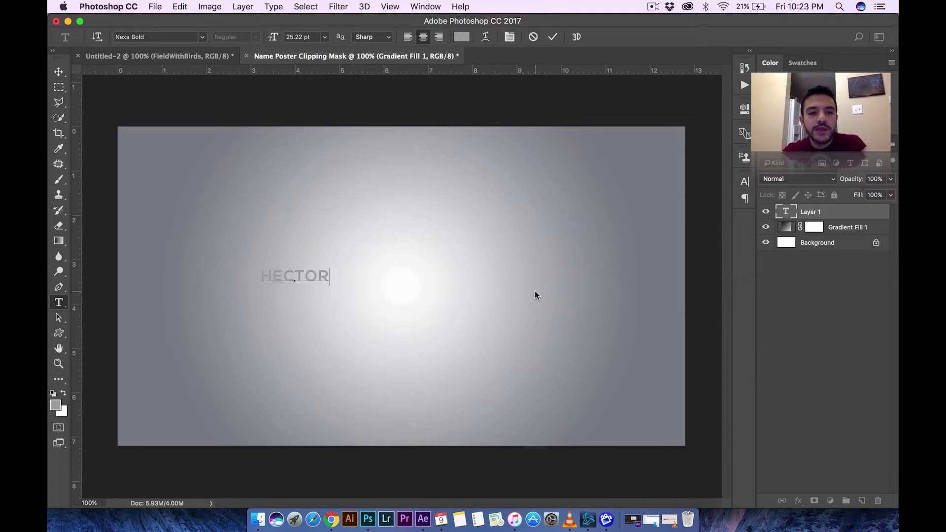
click(201, 38)
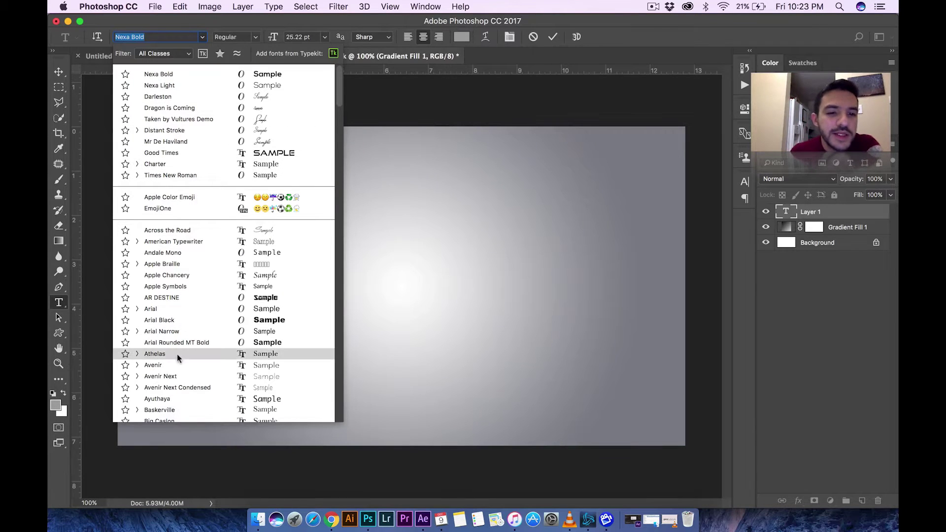
scroll(178, 323, down, 5)
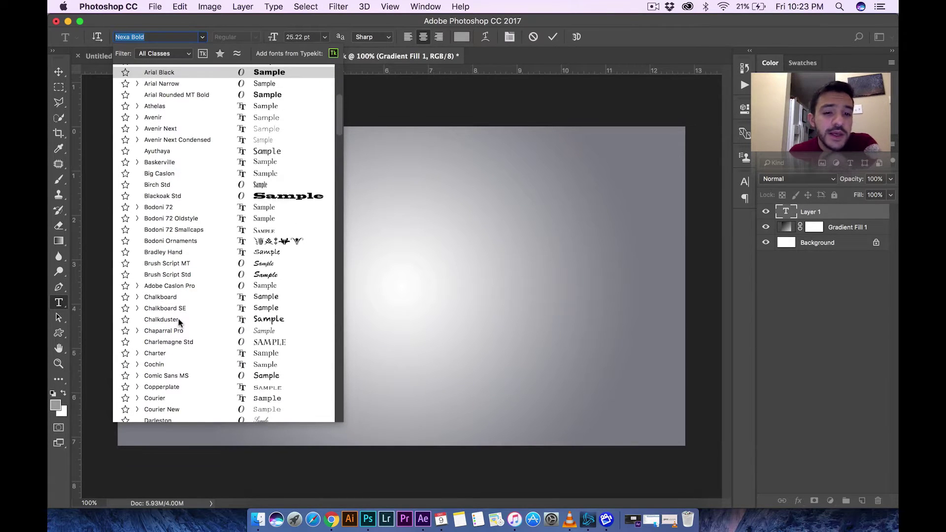
scroll(179, 322, down, 3)
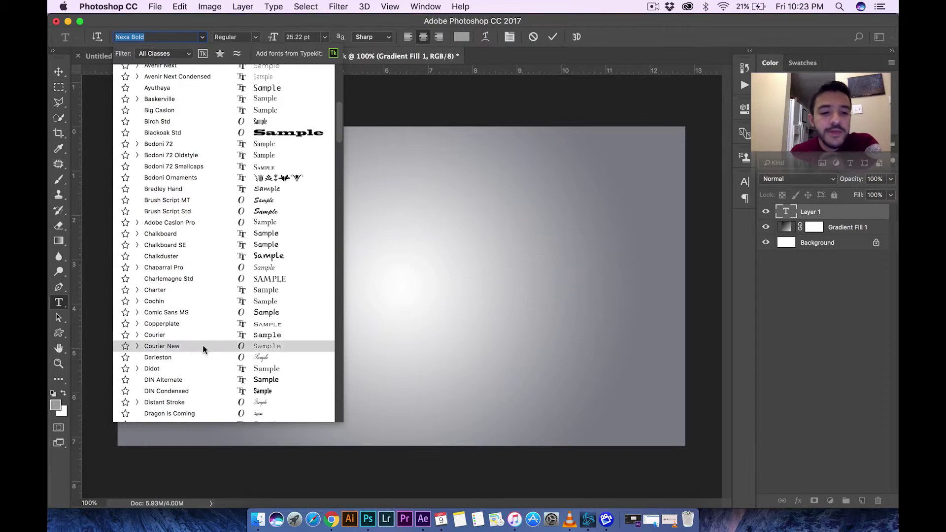
click(386, 290)
- Retype the text layer as HECTOR and commit it
double_click(274, 273)
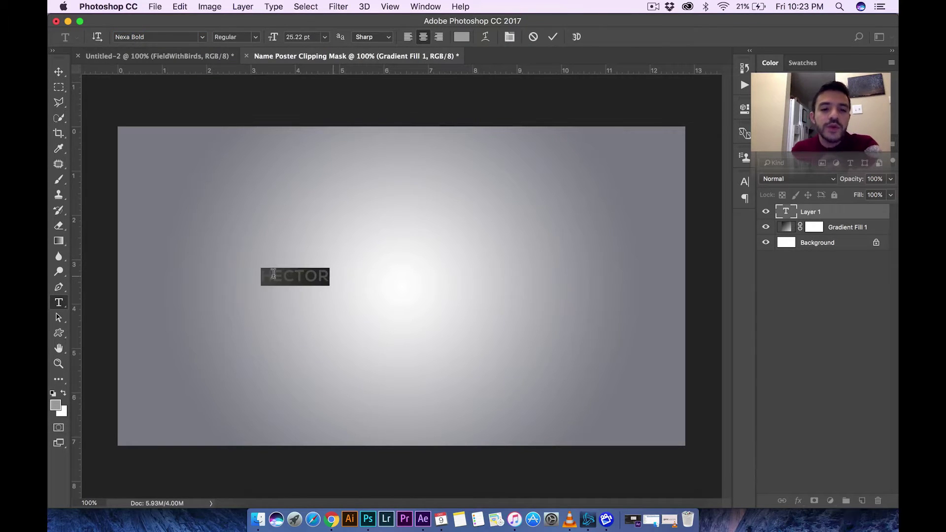
text(DAFONT.c)
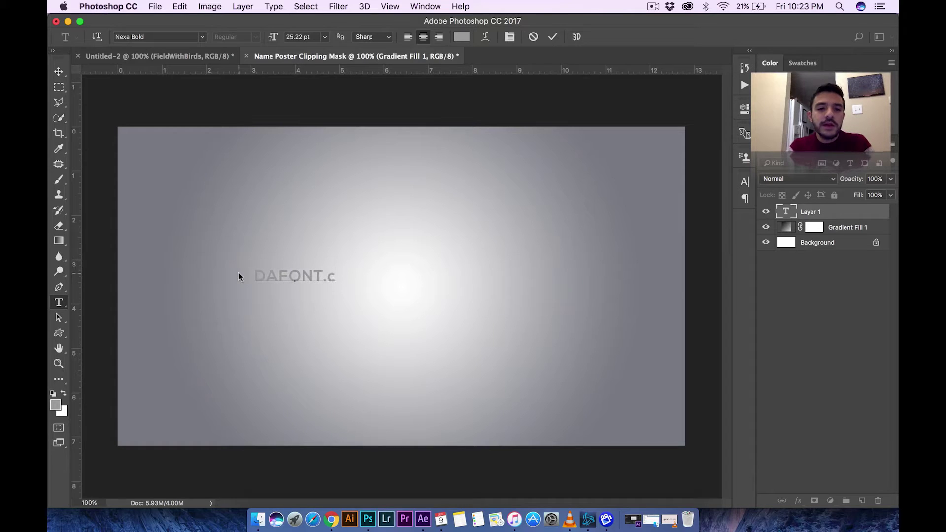
key(BackSpace)
text(COM)
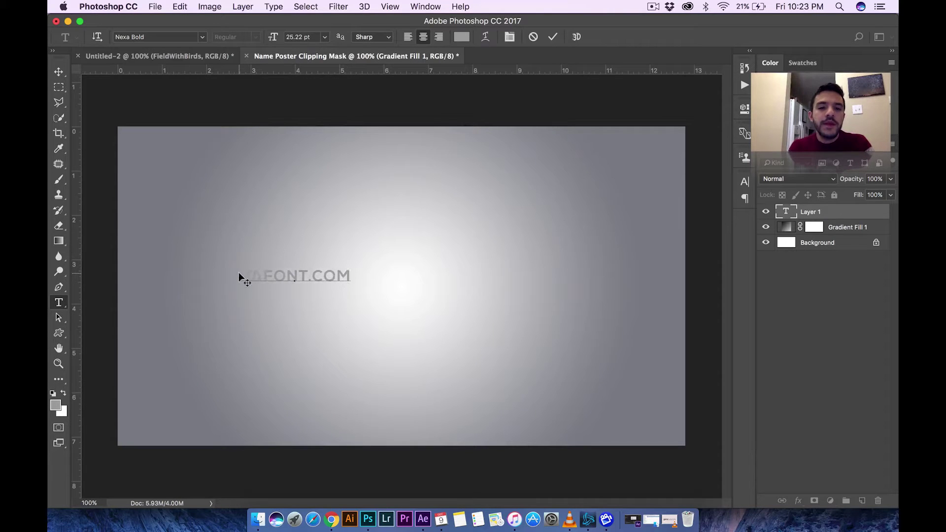
drag(339, 277, 186, 277)
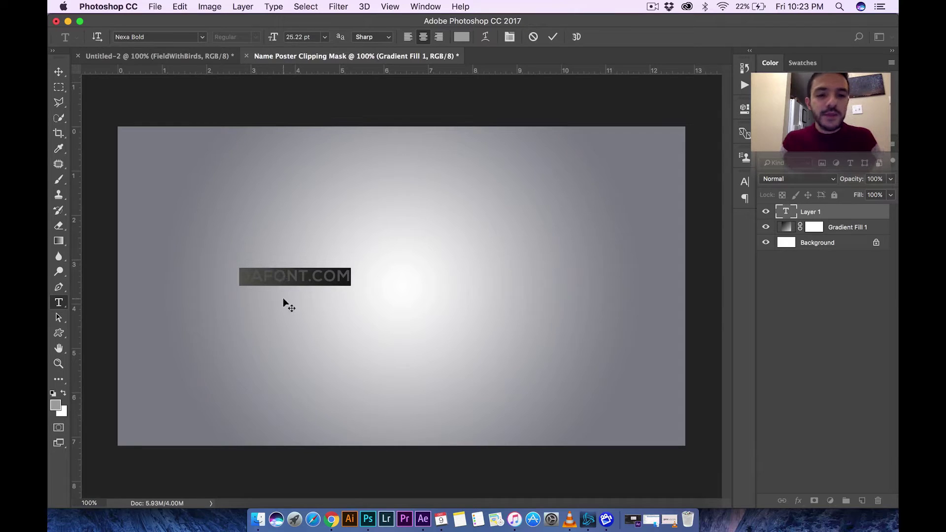
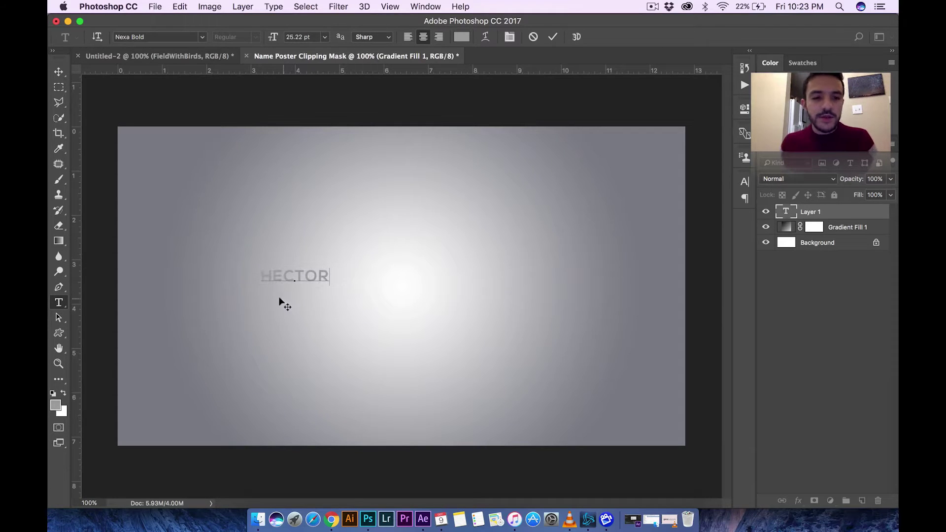
click(65, 71)
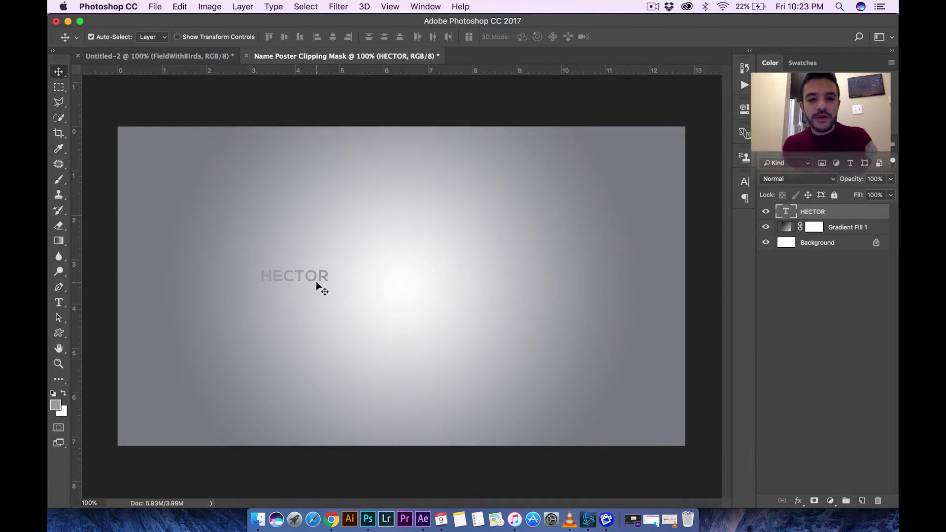
- Scale HECTOR to about 524% with Free Transform and centre it on the poster
key(super+t)
drag(320, 281, 403, 276)
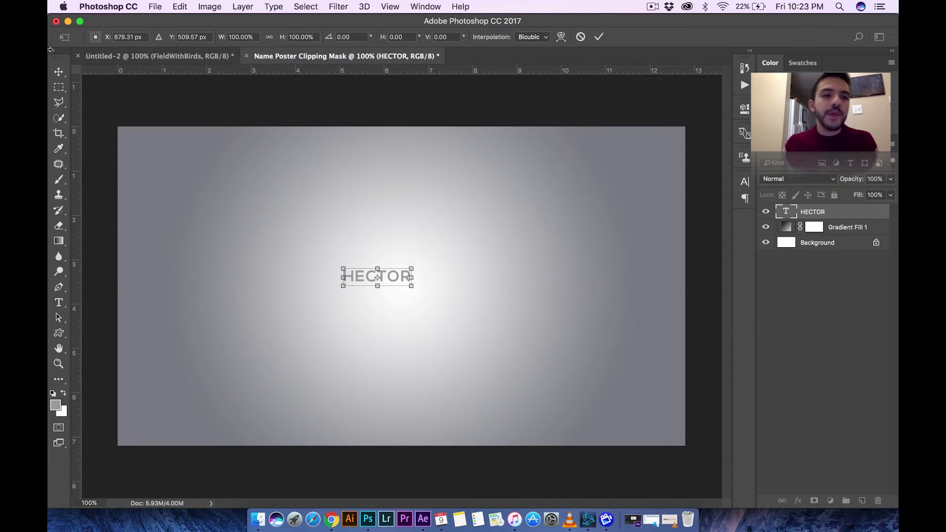
click(59, 72)
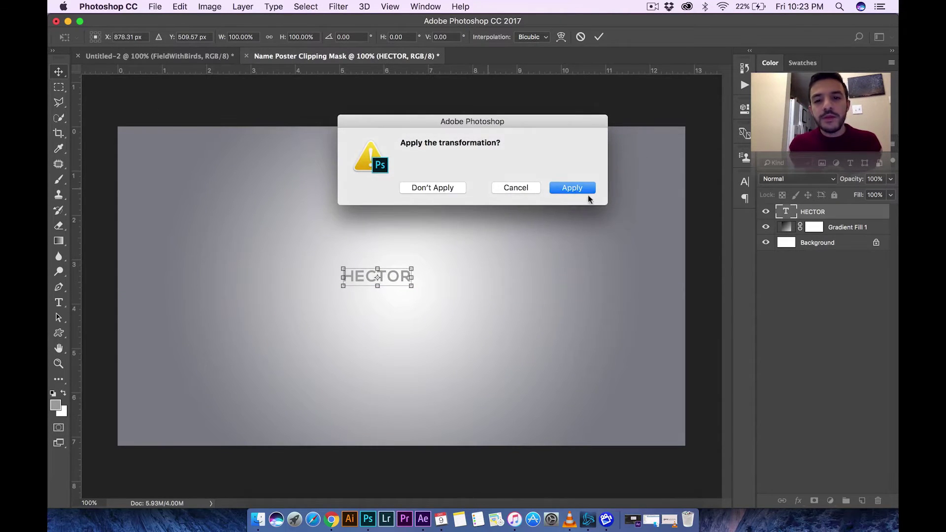
click(581, 188)
key(super+t)
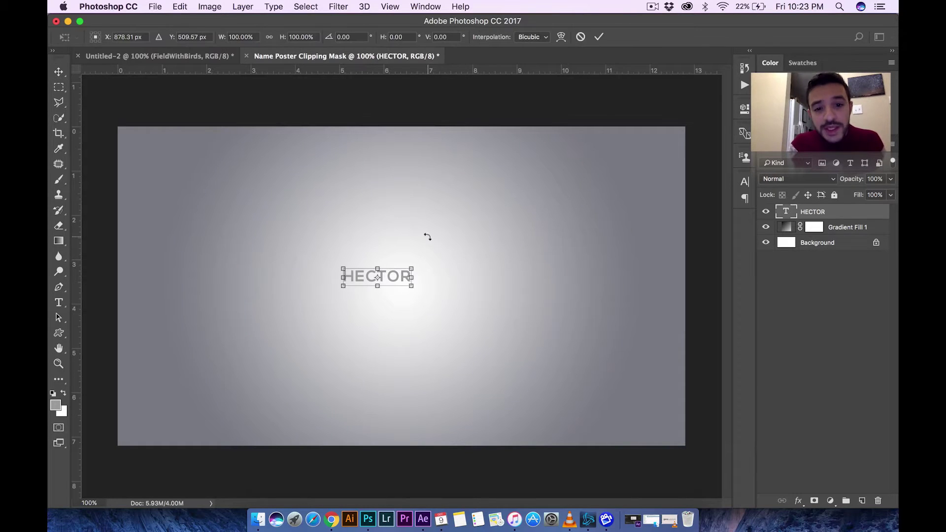
drag(401, 275, 606, 236)
drag(514, 238, 565, 244)
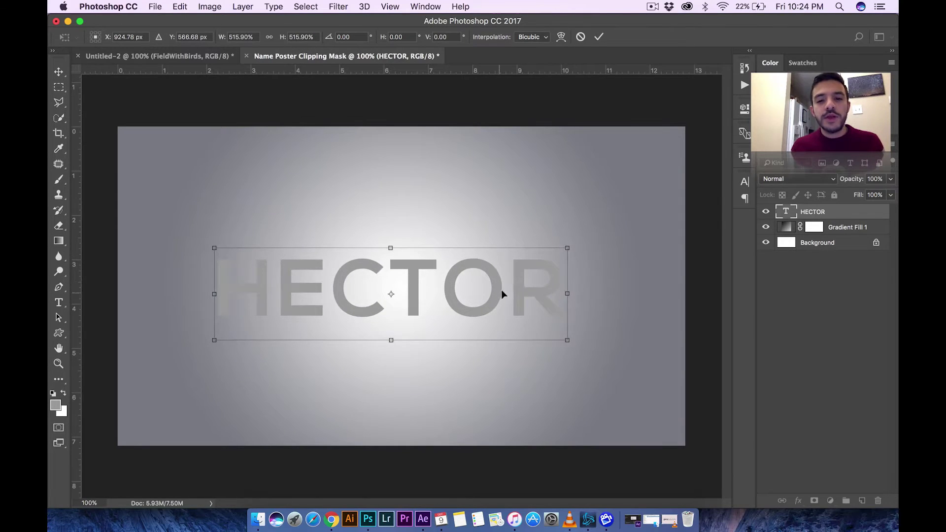
drag(501, 289, 519, 276)
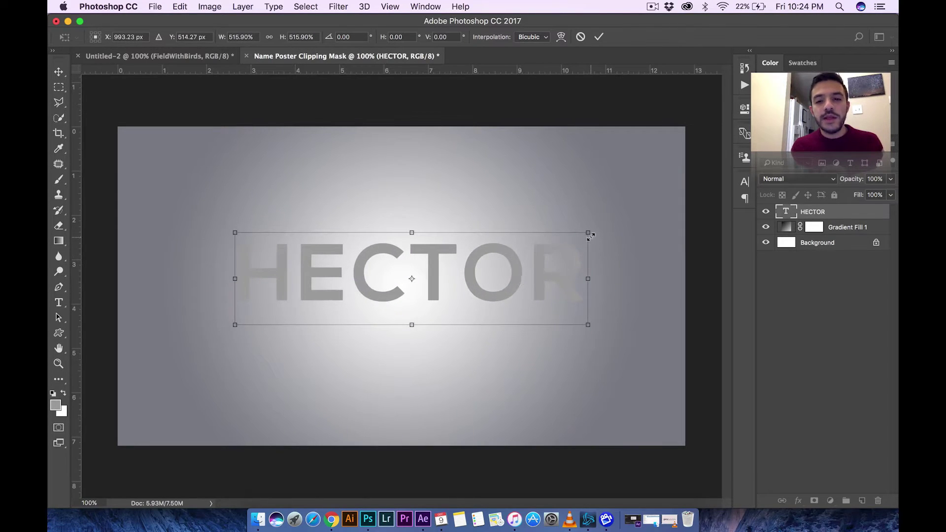
drag(590, 233, 616, 225)
key(Return)
drag(563, 260, 560, 276)
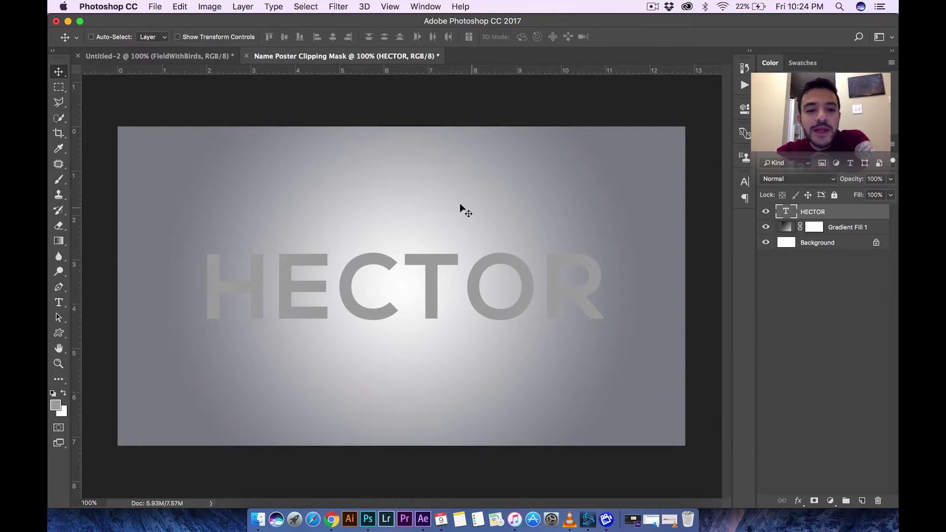
- Place the city skyline JPG from the Desktop as an embedded layer above HECTOR
click(154, 7)
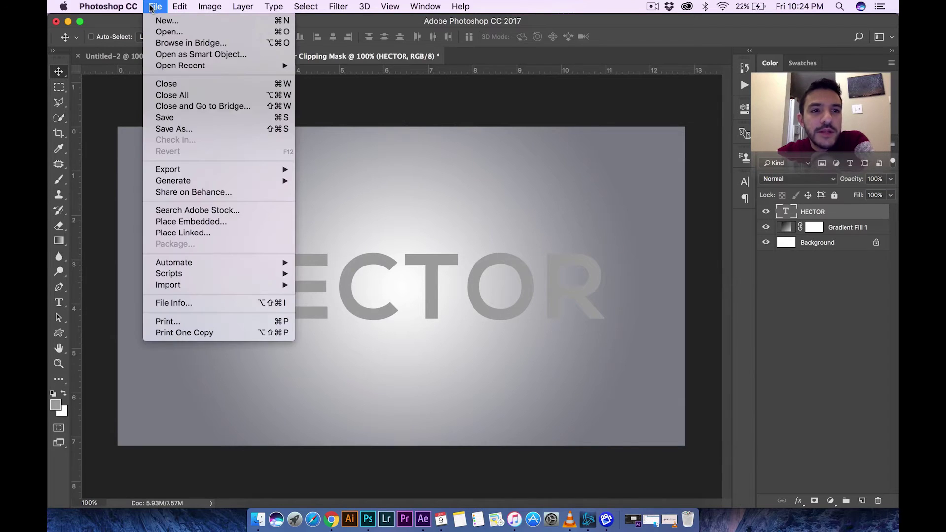
click(202, 221)
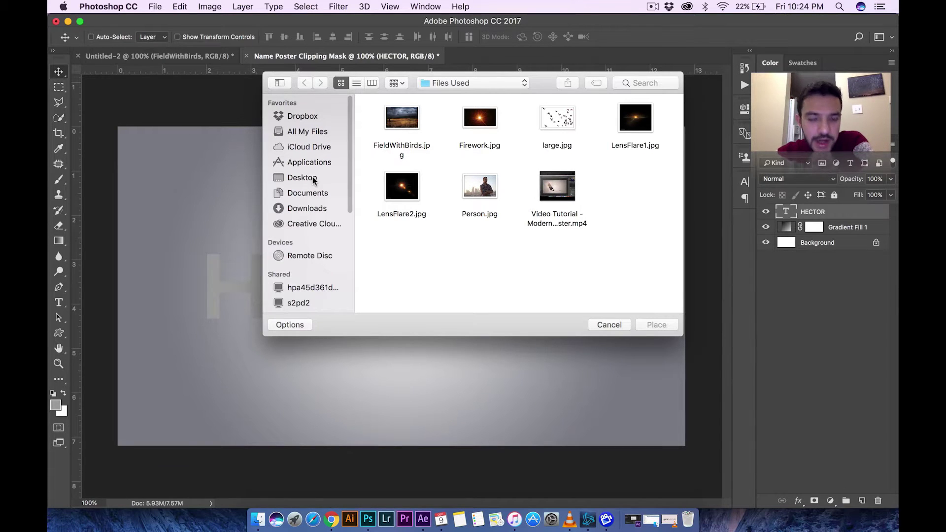
click(312, 178)
click(414, 119)
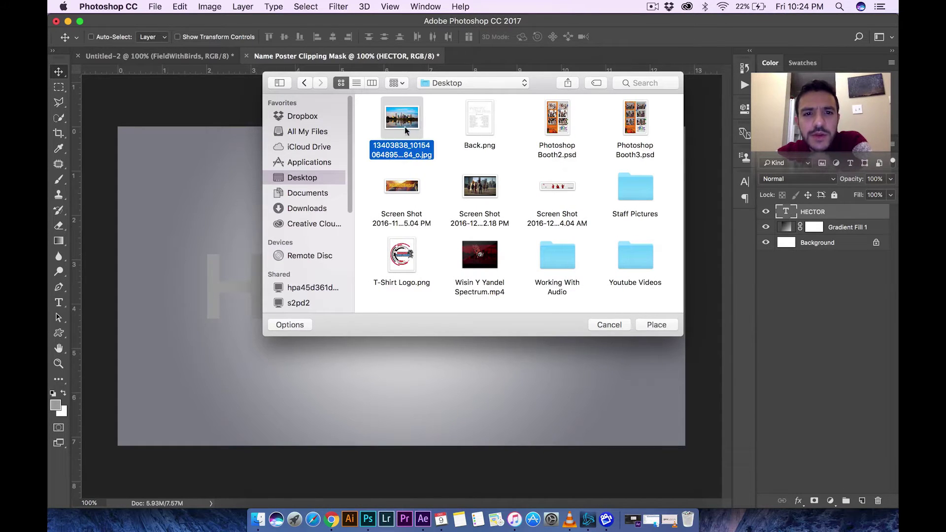
click(655, 325)
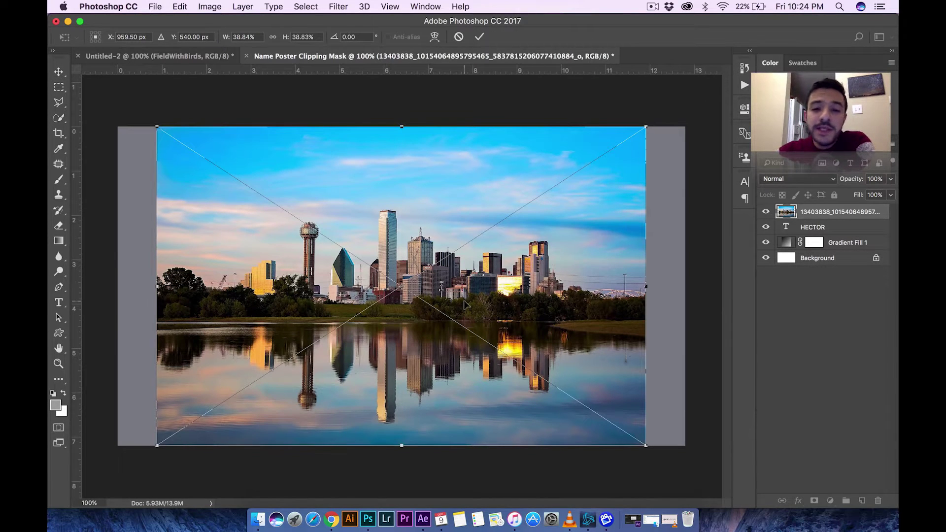
click(479, 37)
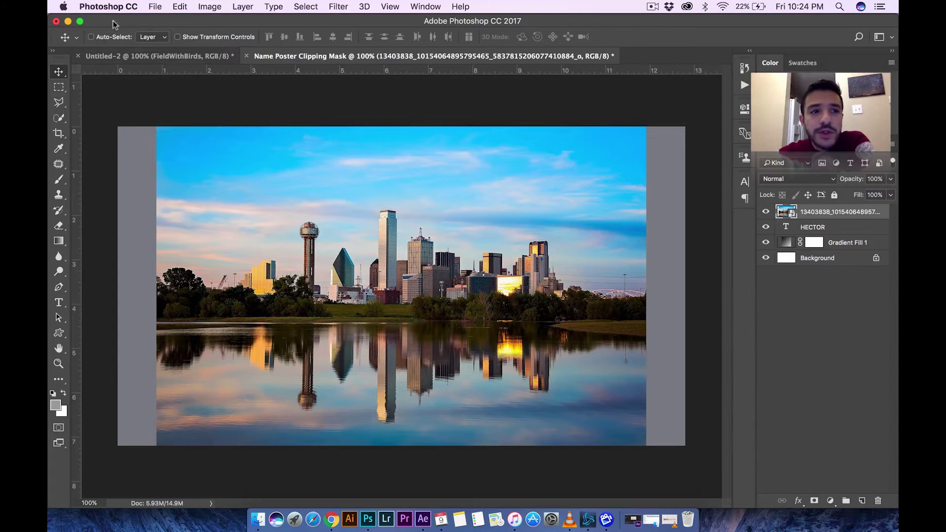
click(155, 7)
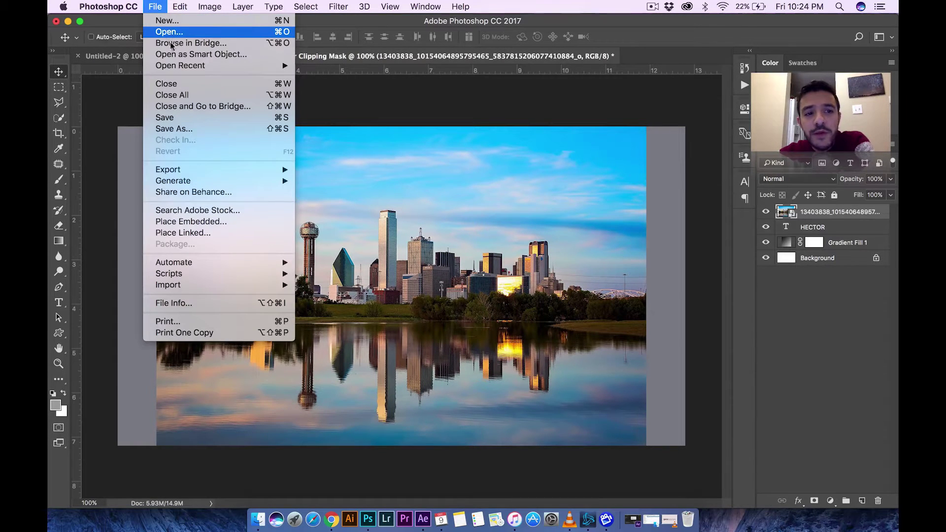
- Open the skyline photo layer's context menu and try Rasterize Layer
click(367, 243)
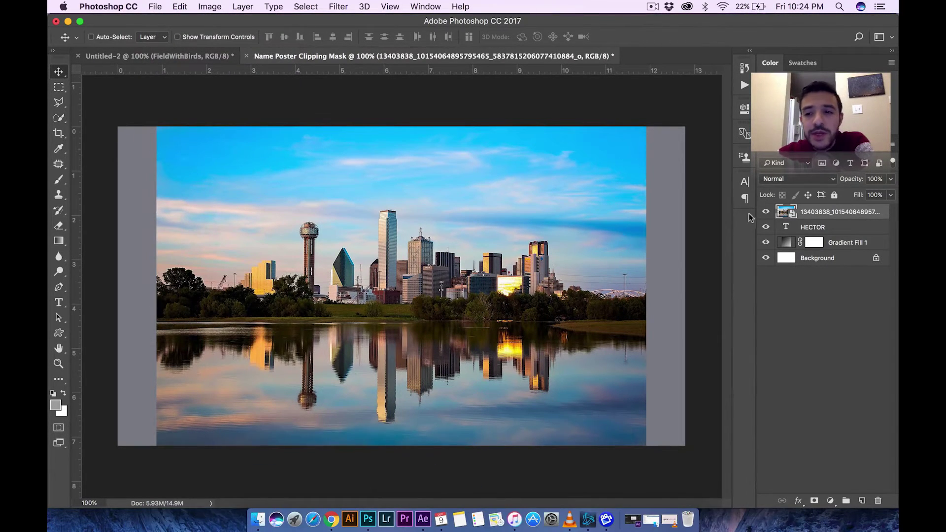
right_click(812, 212)
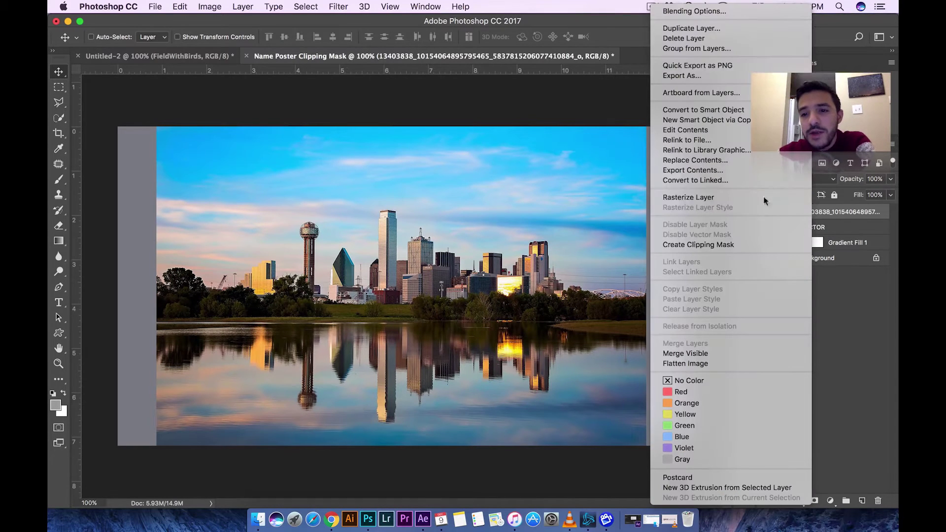
click(737, 200)
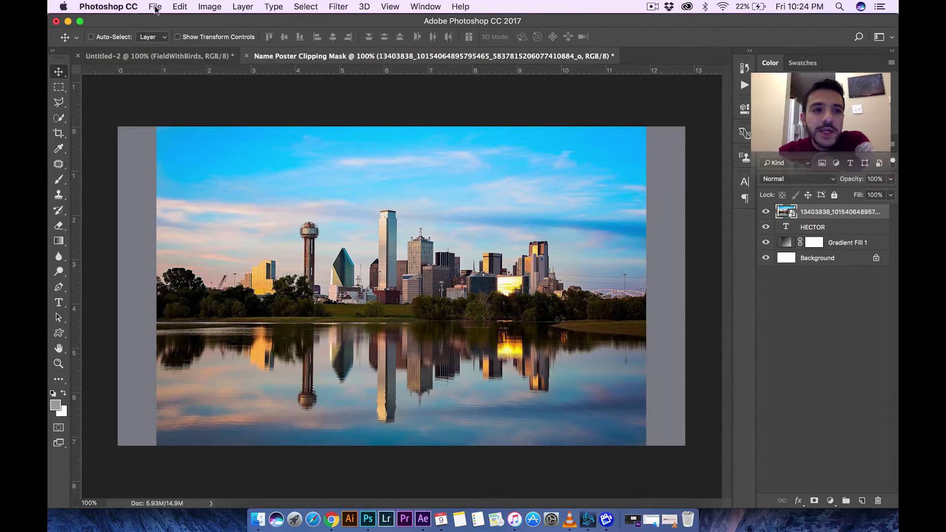
click(154, 7)
click(776, 199)
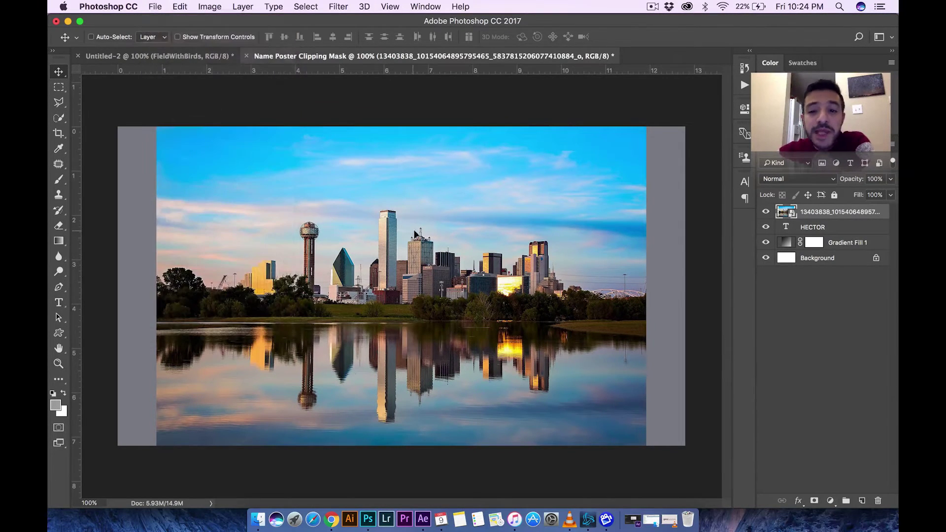
right_click(814, 215)
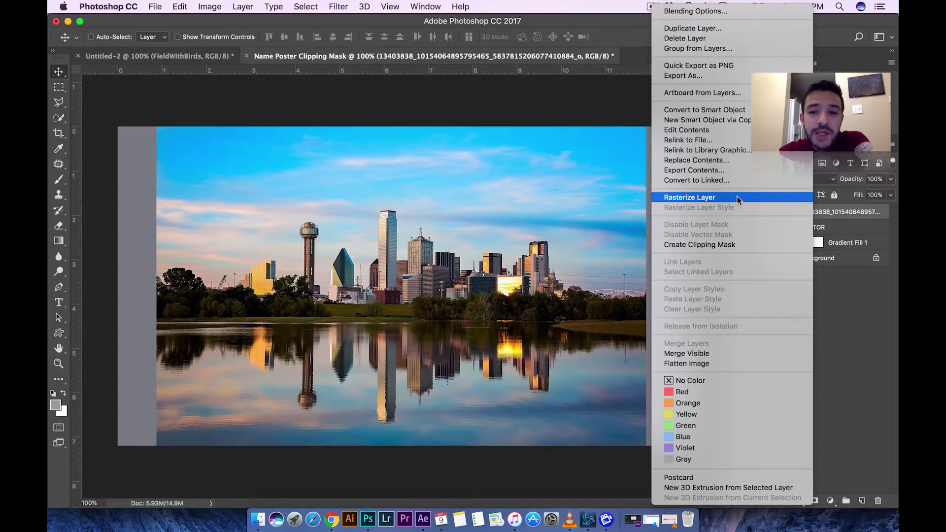
- Clip the skyline photo to HECTOR, drag it down so buildings fill the letters
click(699, 197)
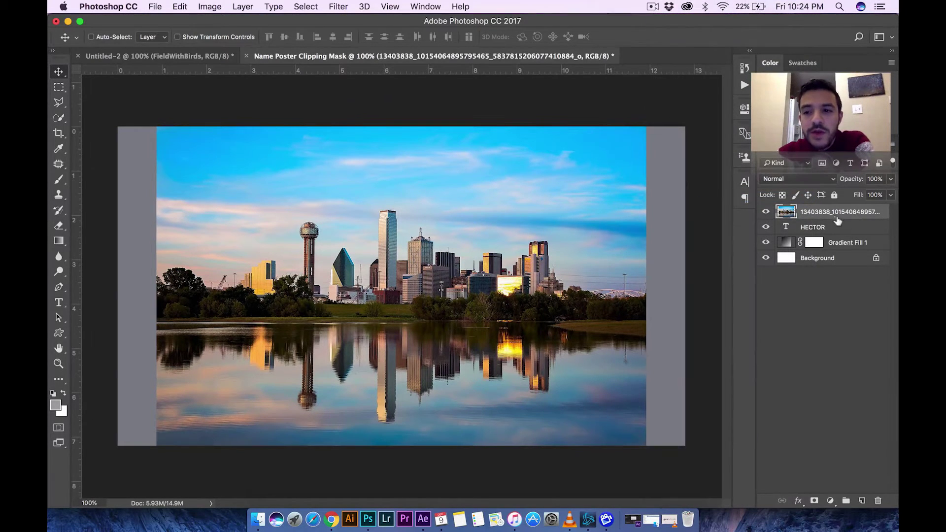
right_click(828, 213)
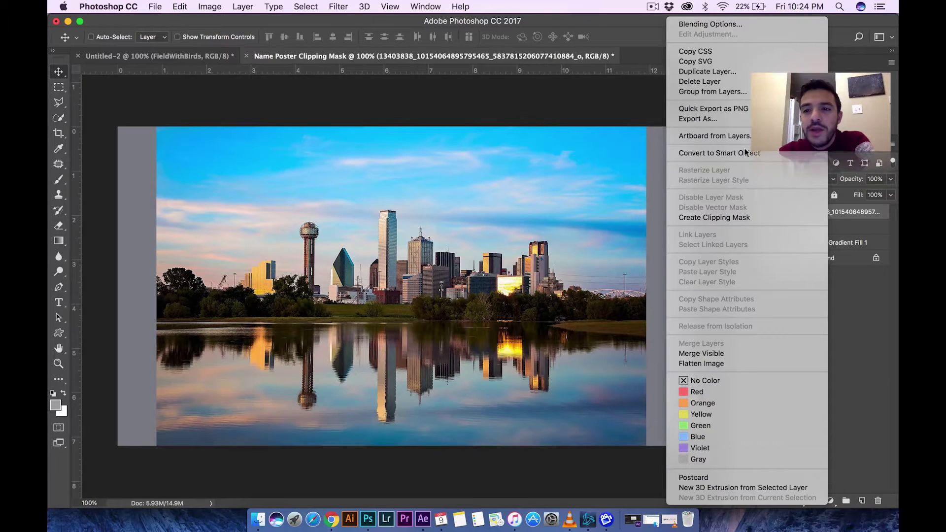
click(730, 216)
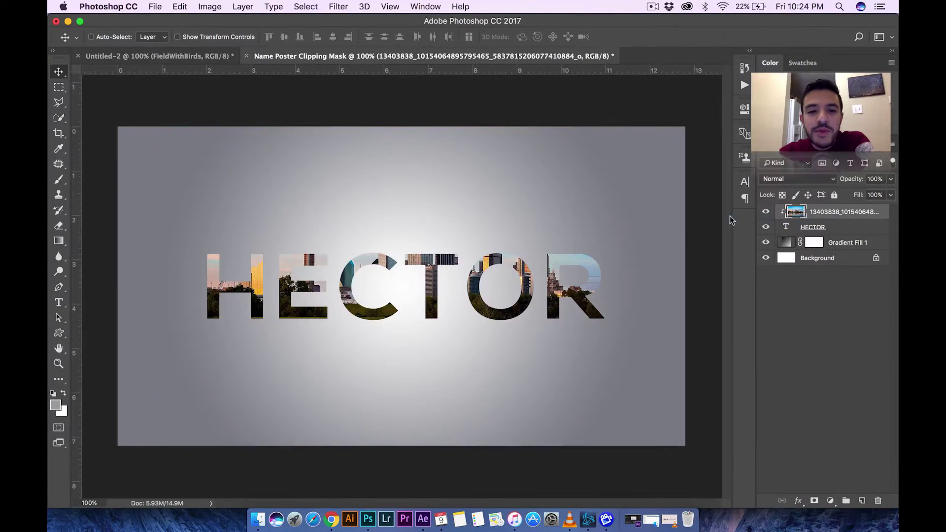
drag(452, 271, 453, 301)
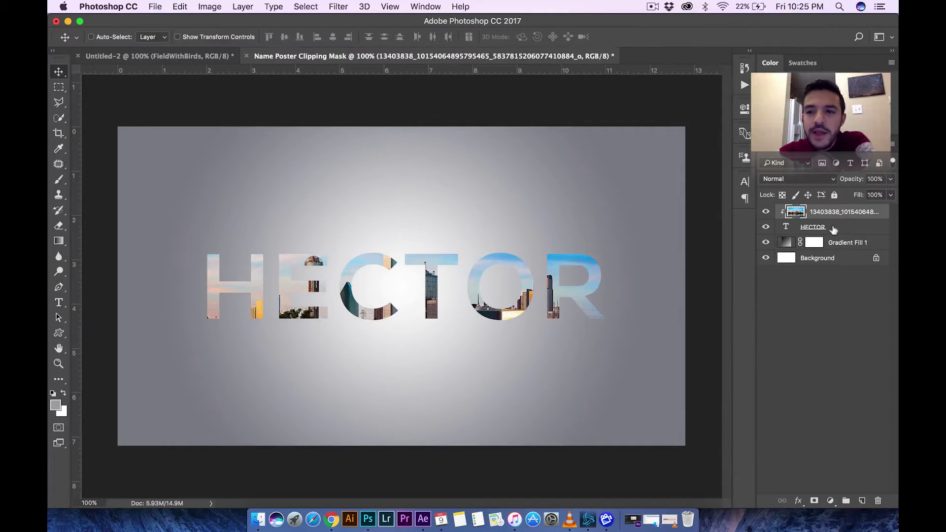
click(832, 228)
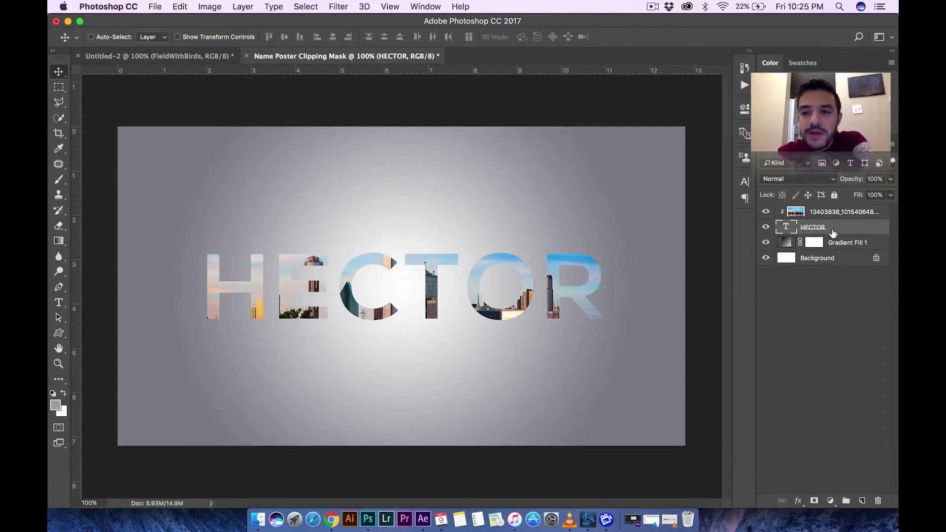
- Add a Multiply drop shadow to HECTOR: 65% opacity, 90°, distance 2, spread 2, size 8
right_click(832, 233)
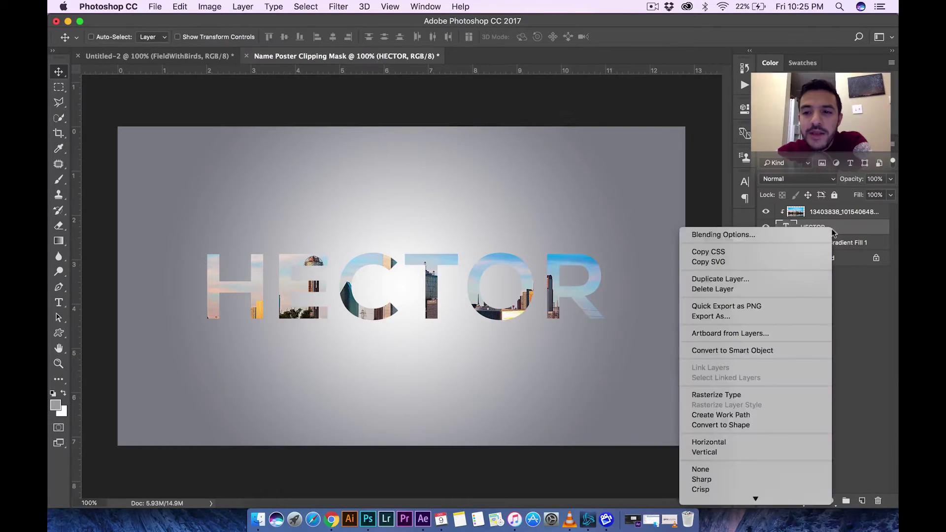
click(780, 235)
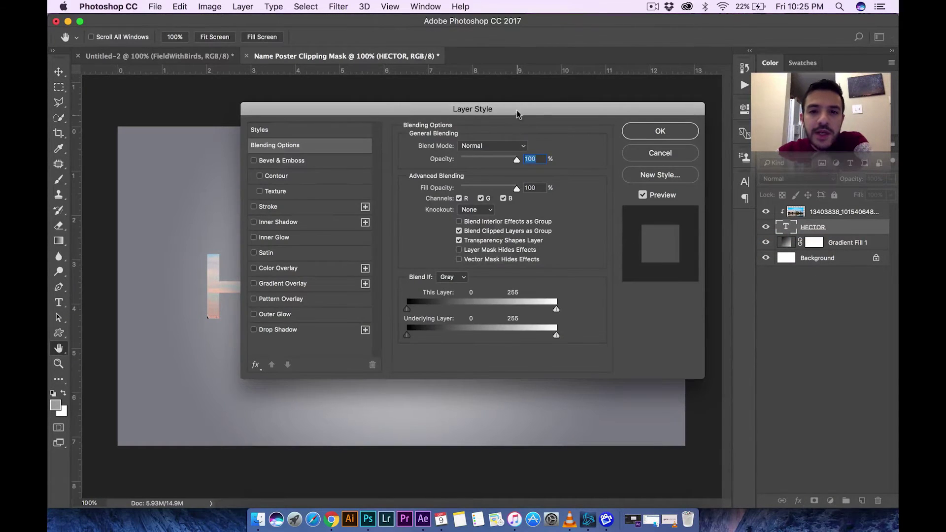
drag(517, 111, 801, 142)
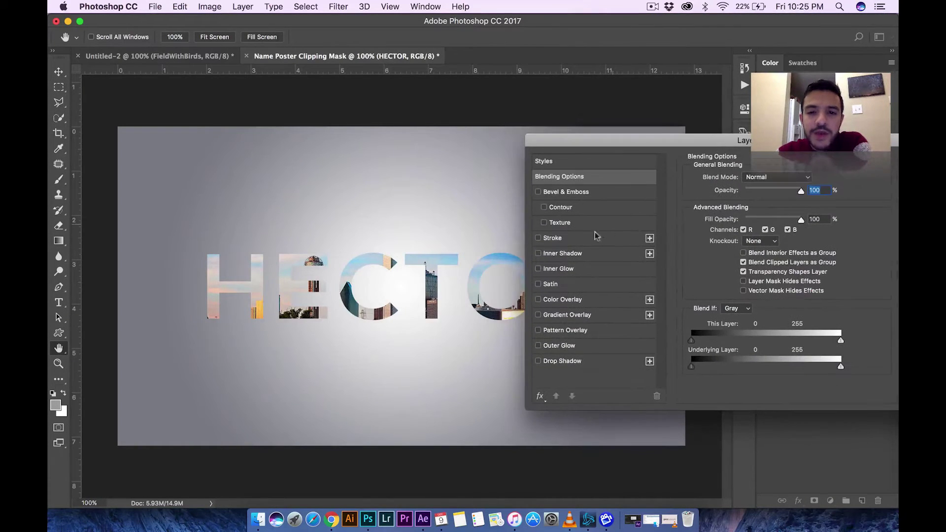
click(571, 361)
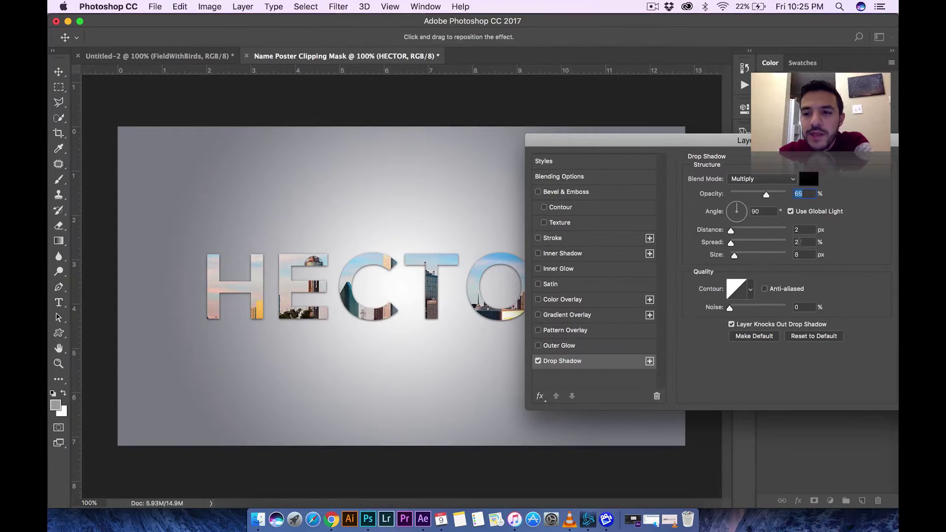
drag(829, 146, 539, 348)
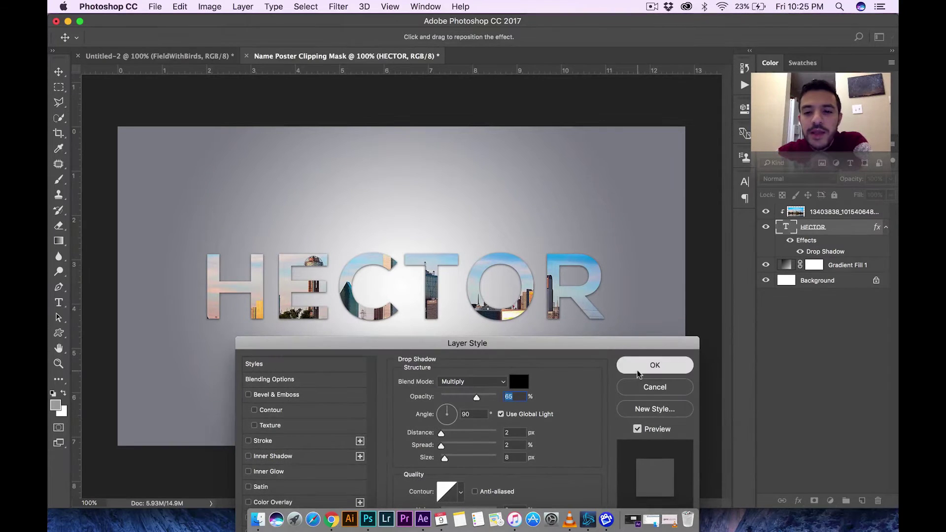
click(655, 365)
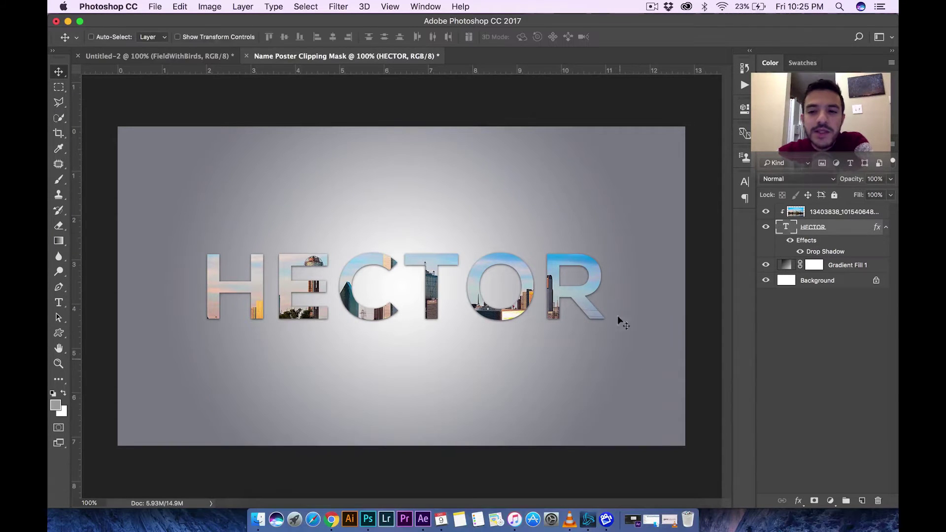
click(842, 213)
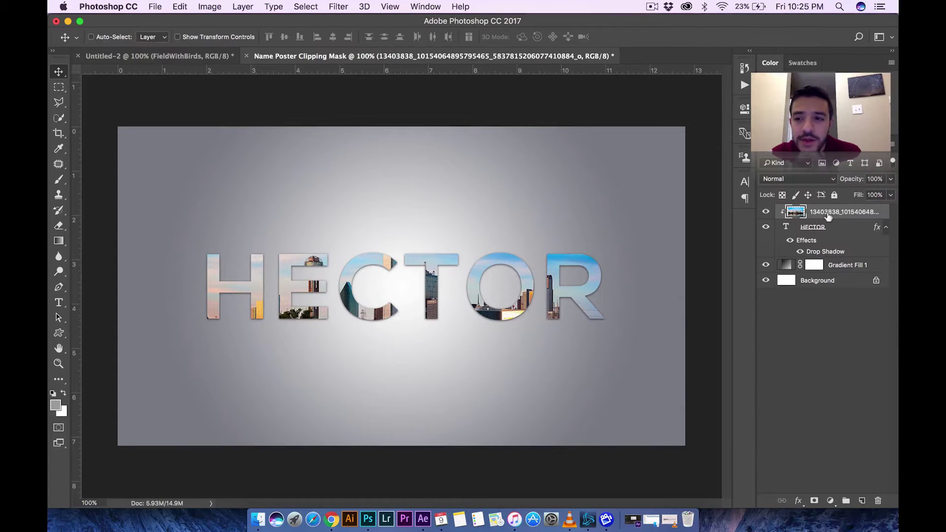
right_click(828, 216)
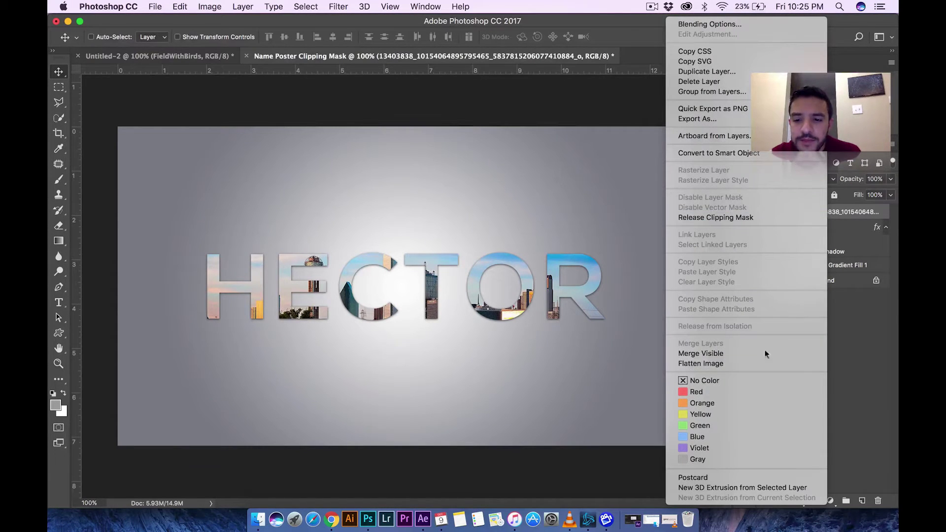
click(719, 365)
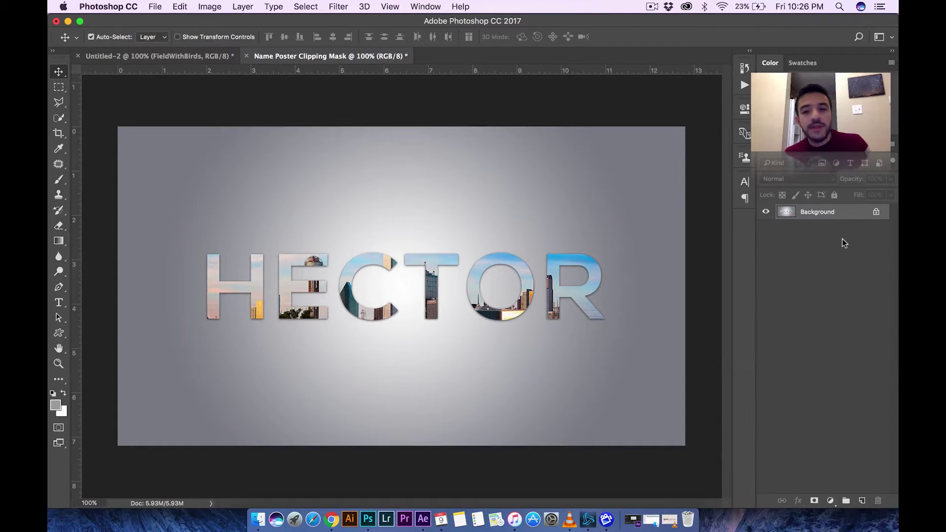
key(super+z)
click(820, 215)
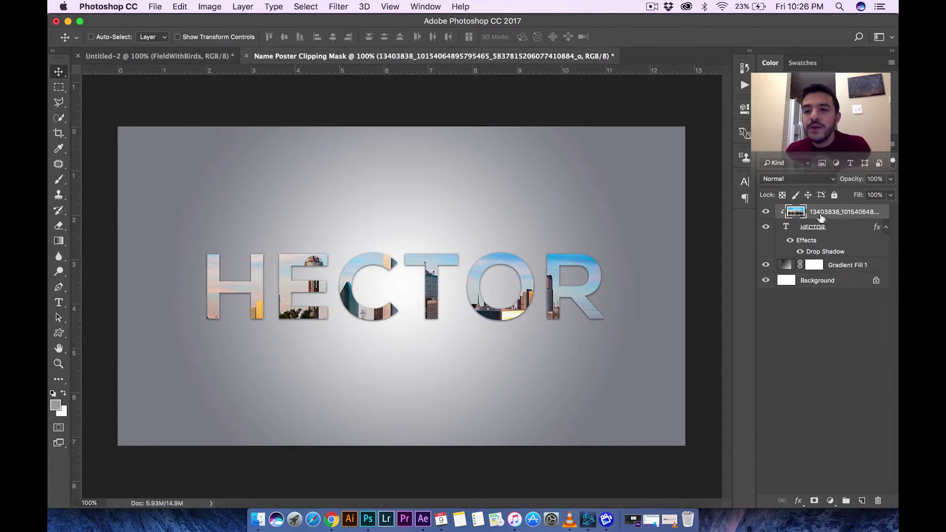
- Compare the poster with and without Gradient Fill 1, then try Merge Visible
click(765, 267)
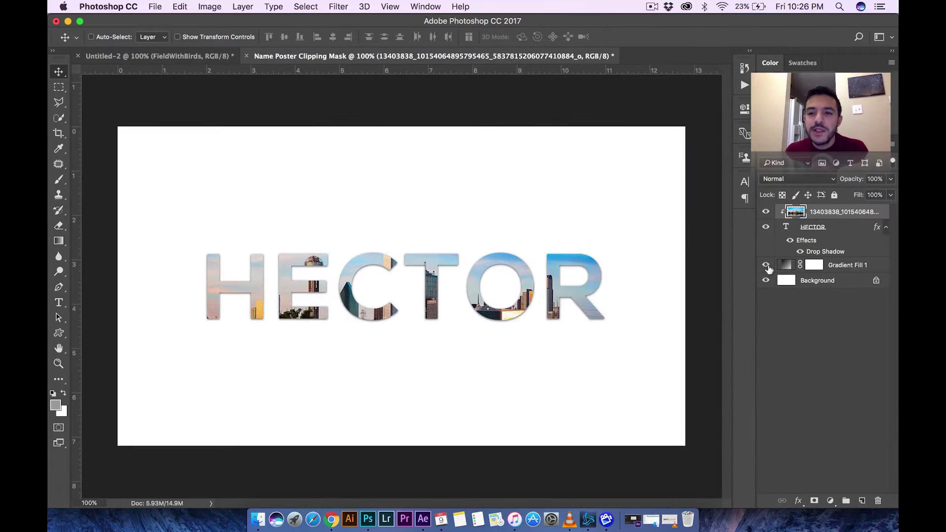
click(767, 266)
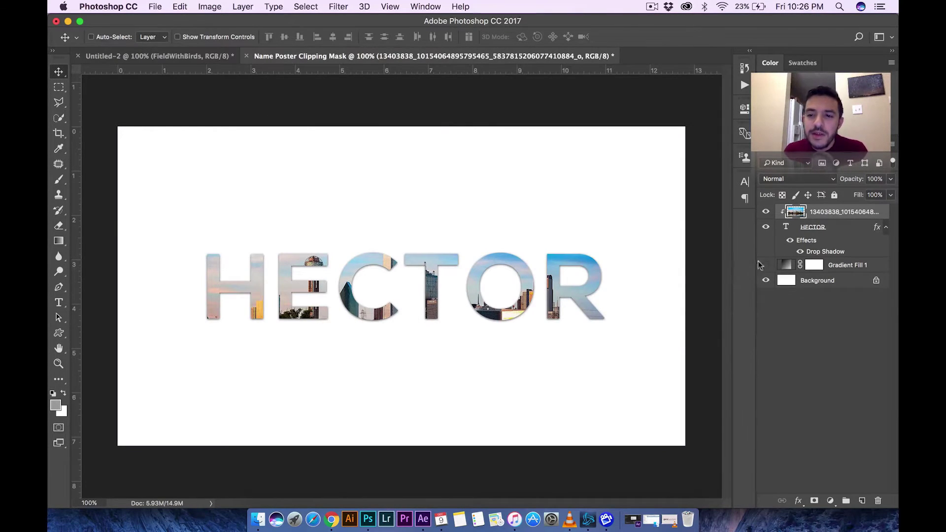
click(766, 267)
click(766, 267)
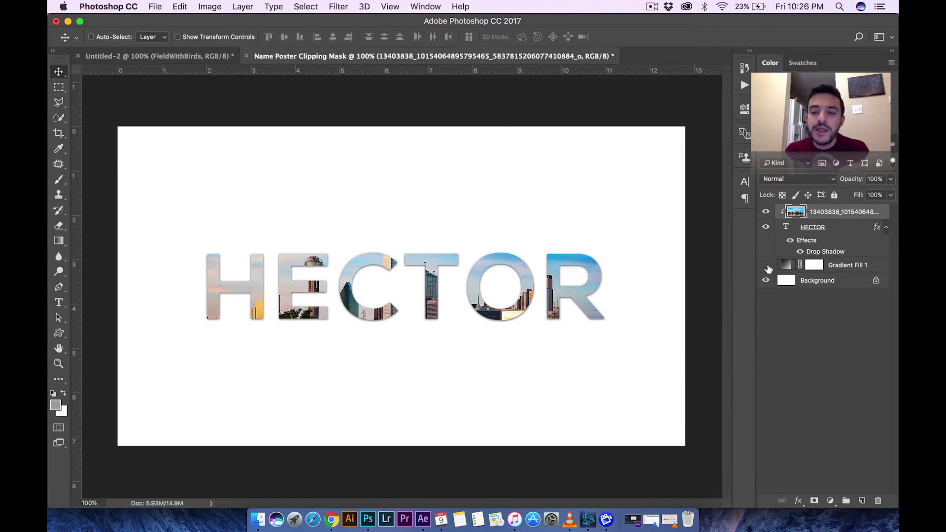
right_click(827, 212)
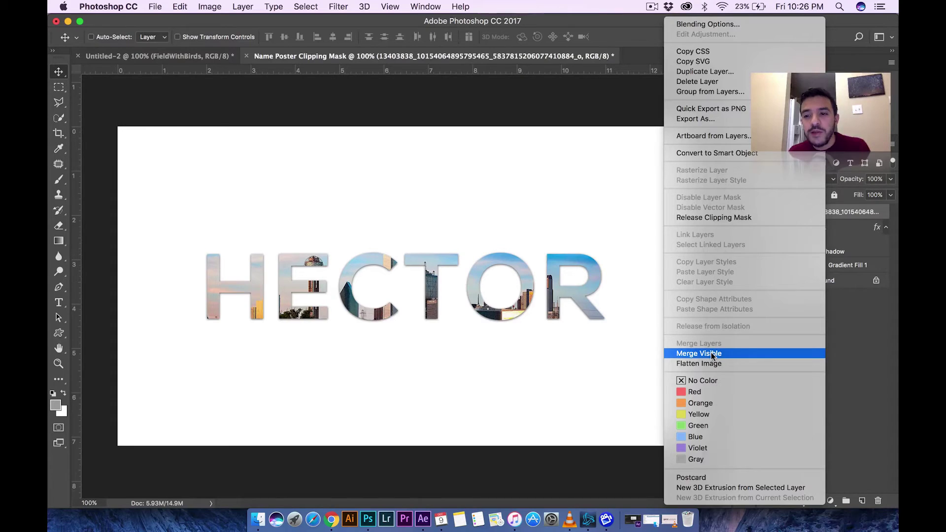
click(711, 352)
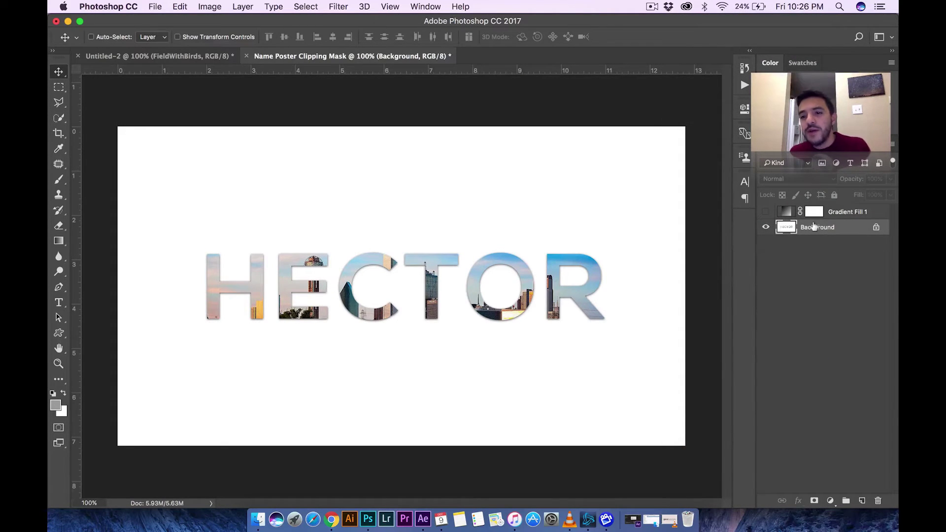
- Leave Gradient Fill 1 hidden and undo the merge to keep the layers separate
click(848, 215)
click(767, 211)
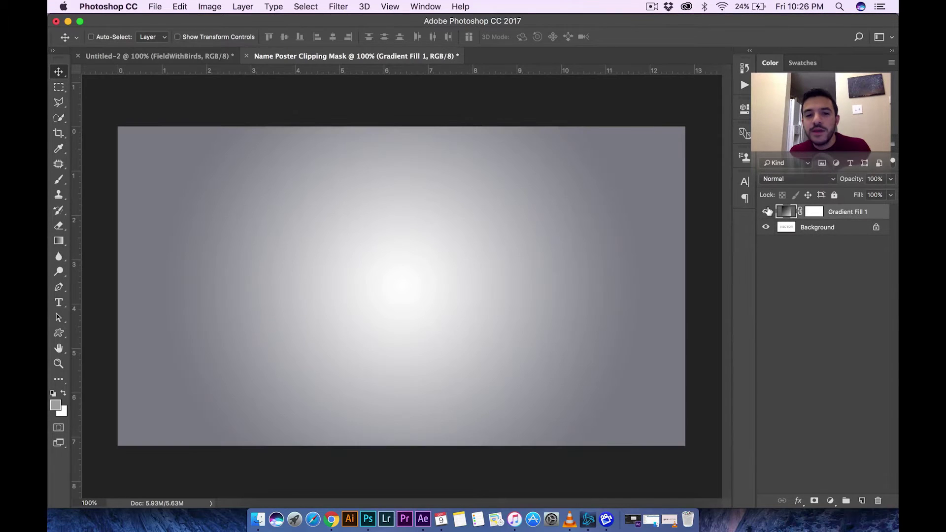
click(767, 211)
click(768, 211)
click(769, 211)
click(767, 211)
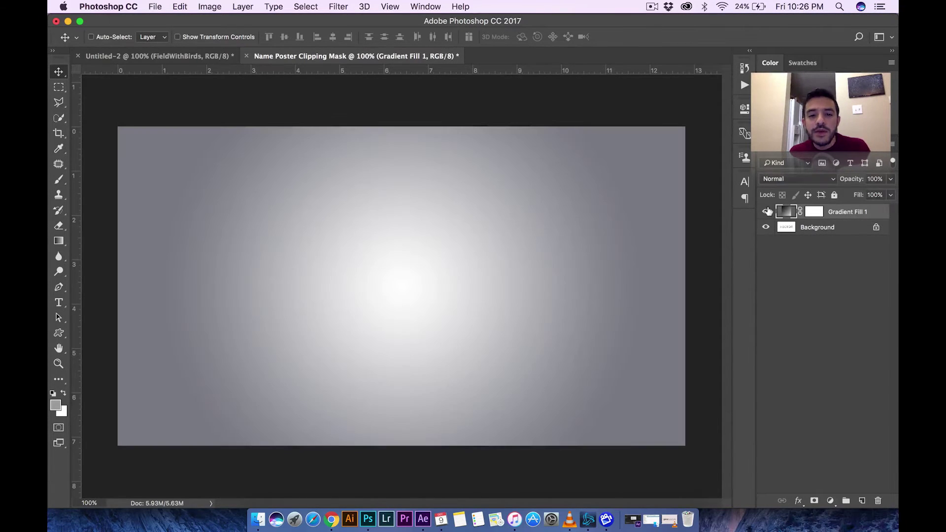
click(767, 211)
key(ctrl+z)
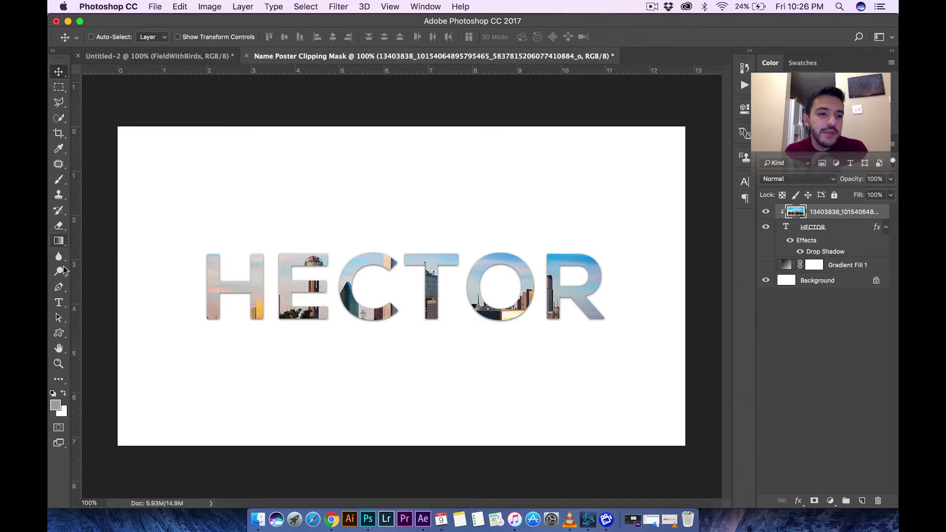
- Draw a thin rectangle bar beneath the HECTOR lettering
drag(59, 332, 118, 335)
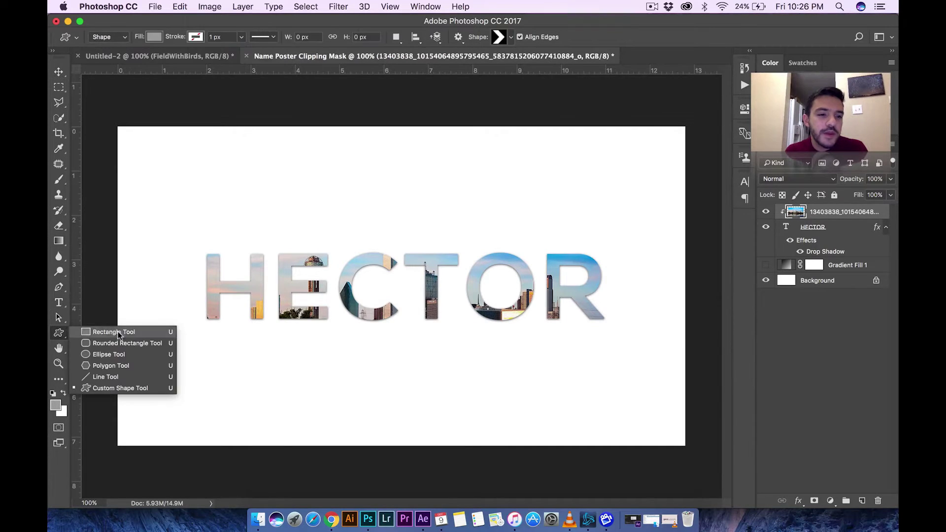
click(119, 335)
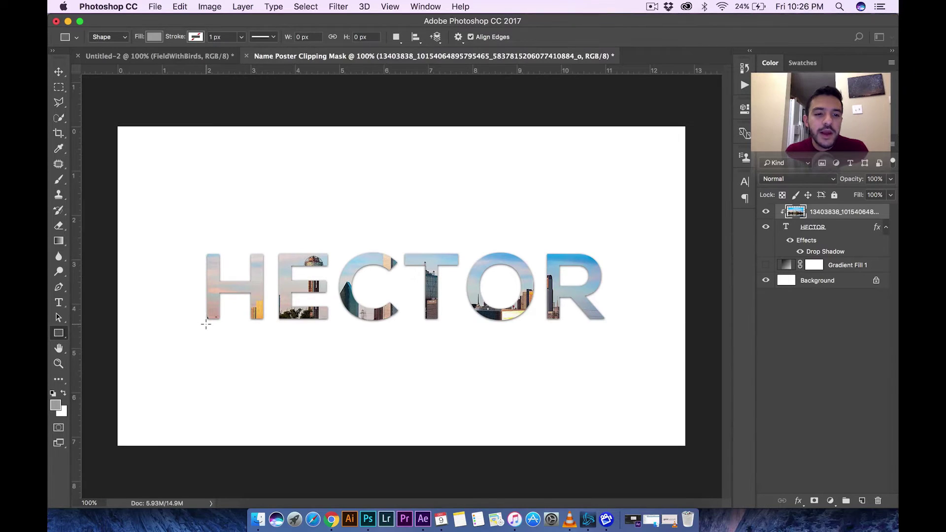
drag(206, 323, 604, 327)
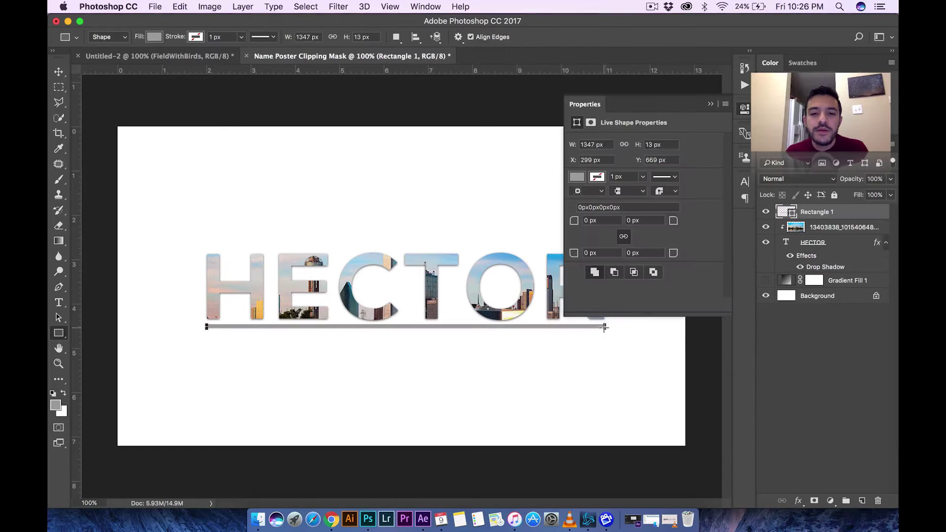
click(58, 73)
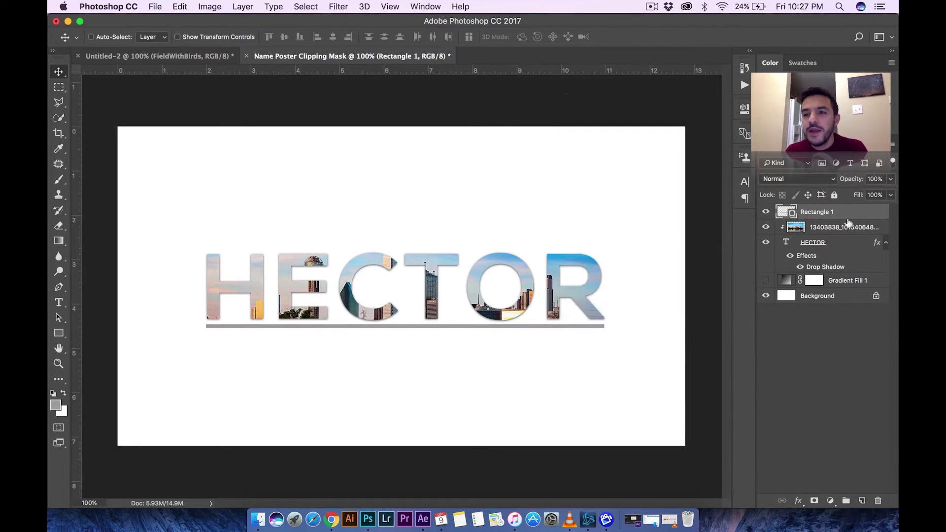
- Delete the Rectangle 1 bar layer and make Gradient Fill 1 visible again
right_click(826, 219)
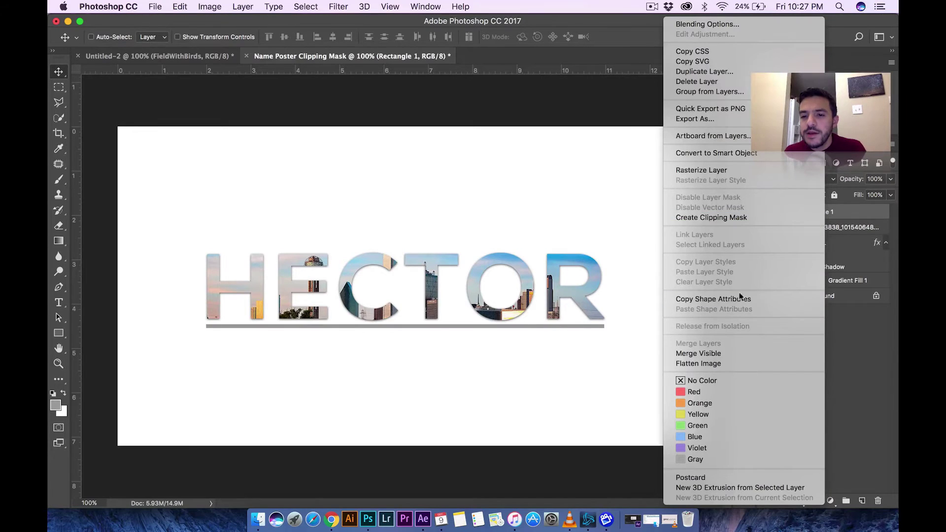
click(853, 226)
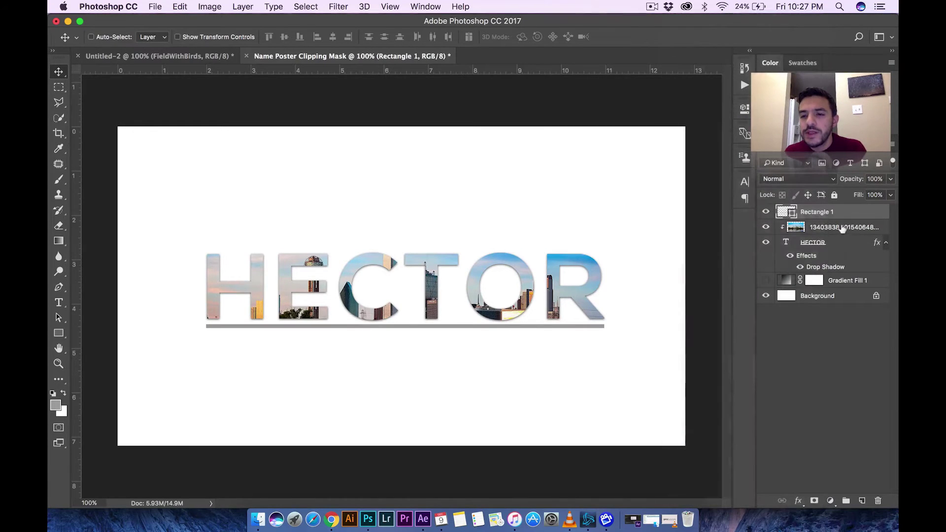
click(840, 228)
click(825, 212)
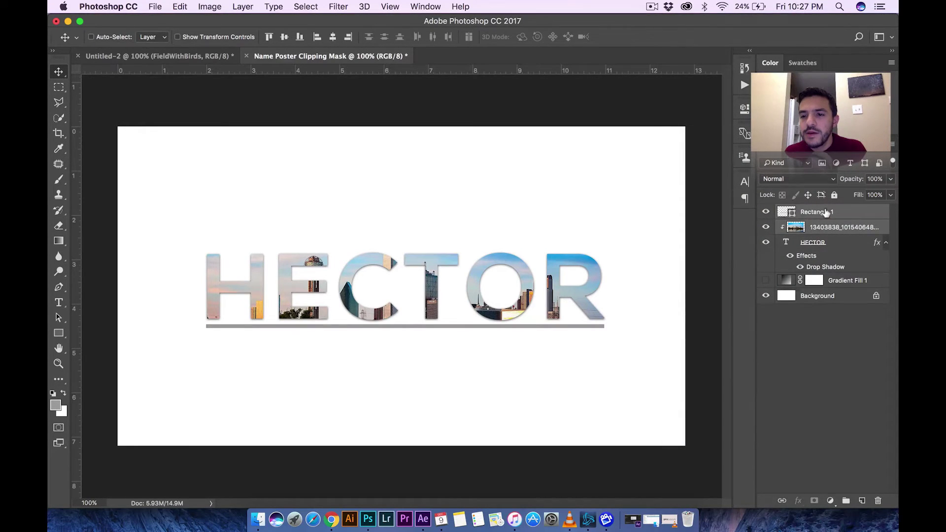
right_click(826, 214)
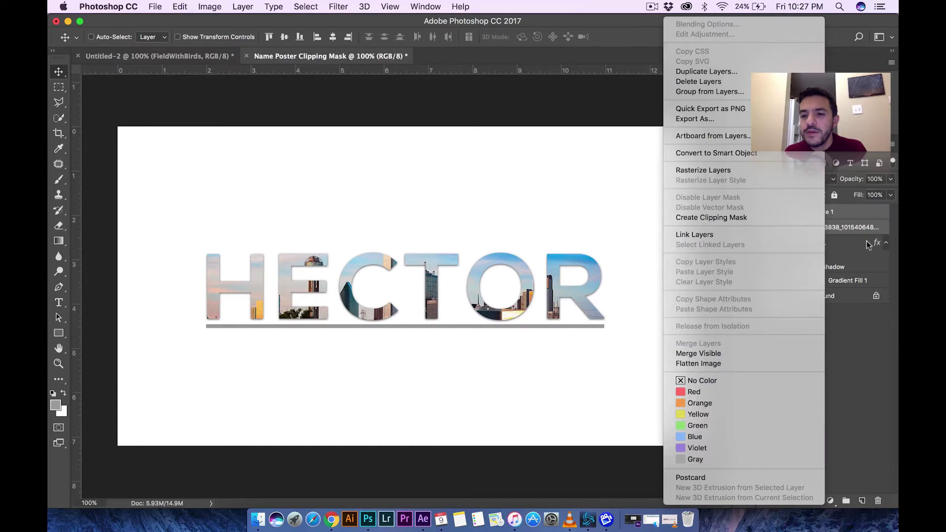
click(856, 223)
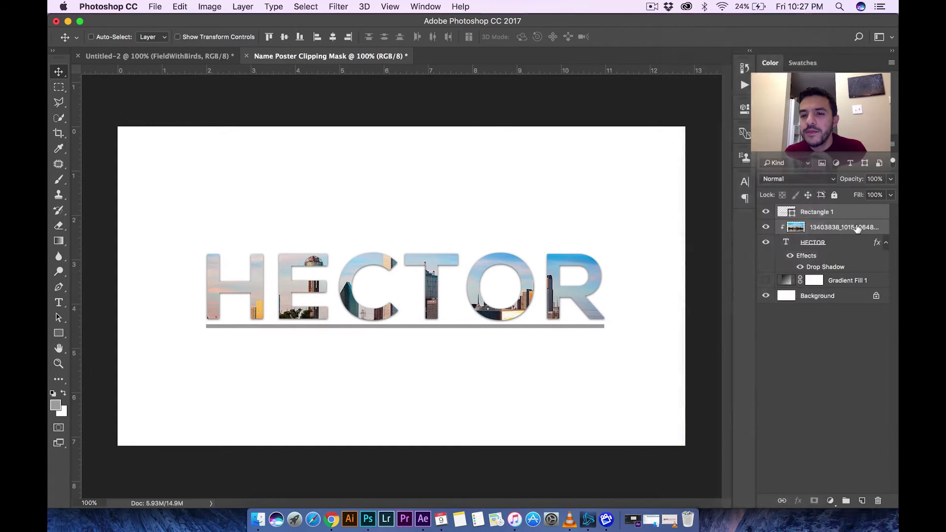
click(819, 215)
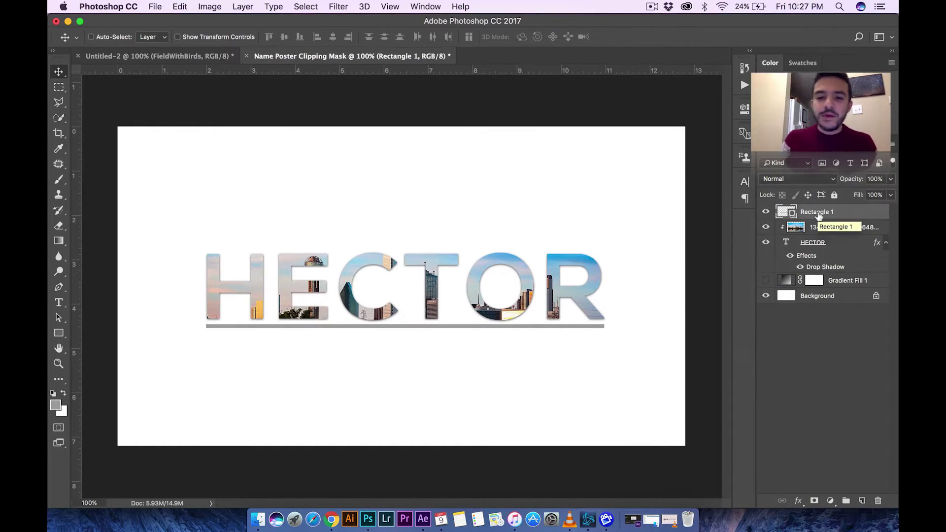
key(Delete)
click(766, 265)
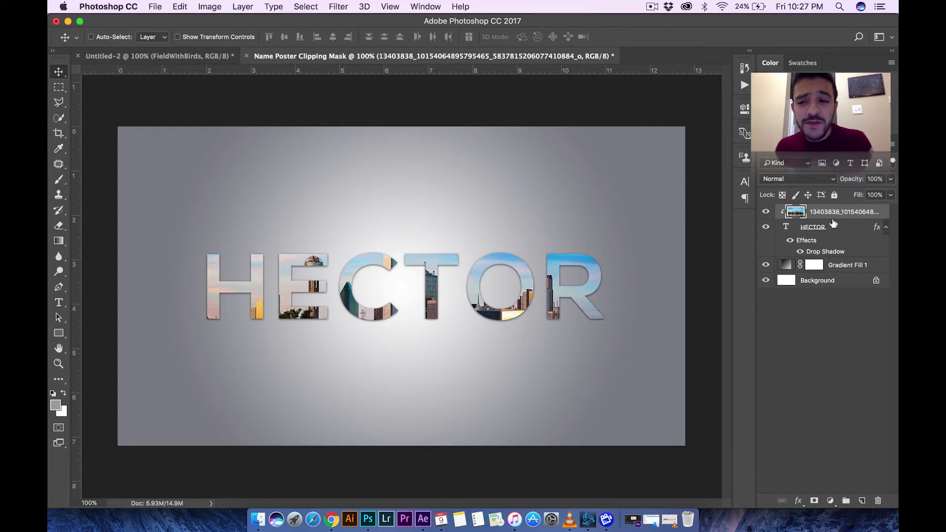
right_click(820, 218)
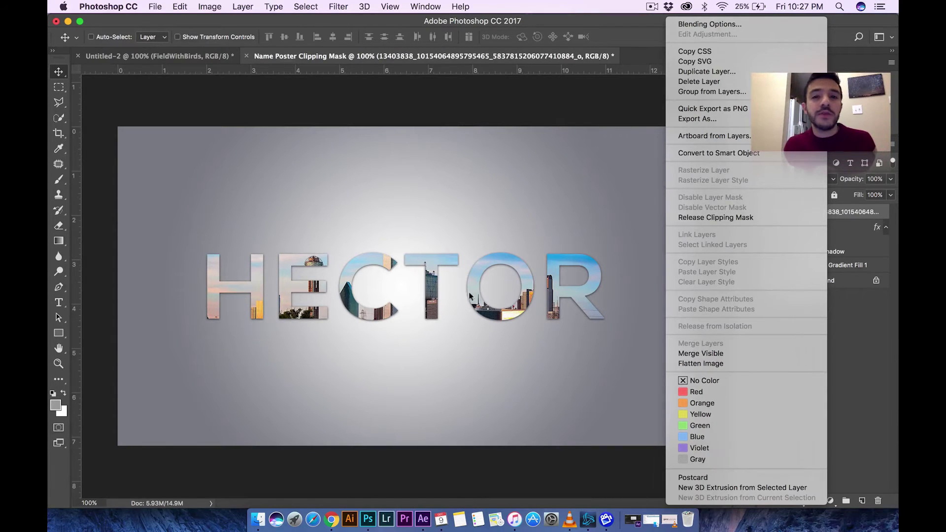
click(427, 256)
click(420, 6)
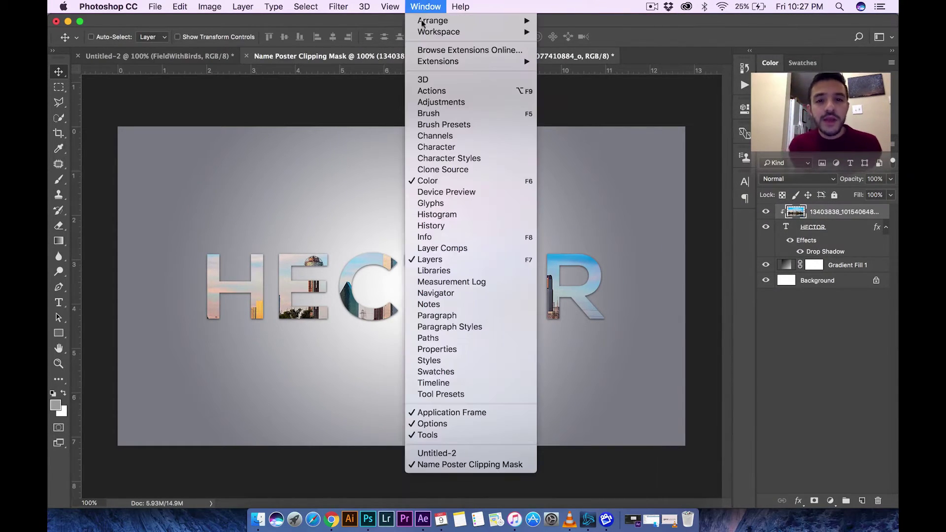
click(429, 226)
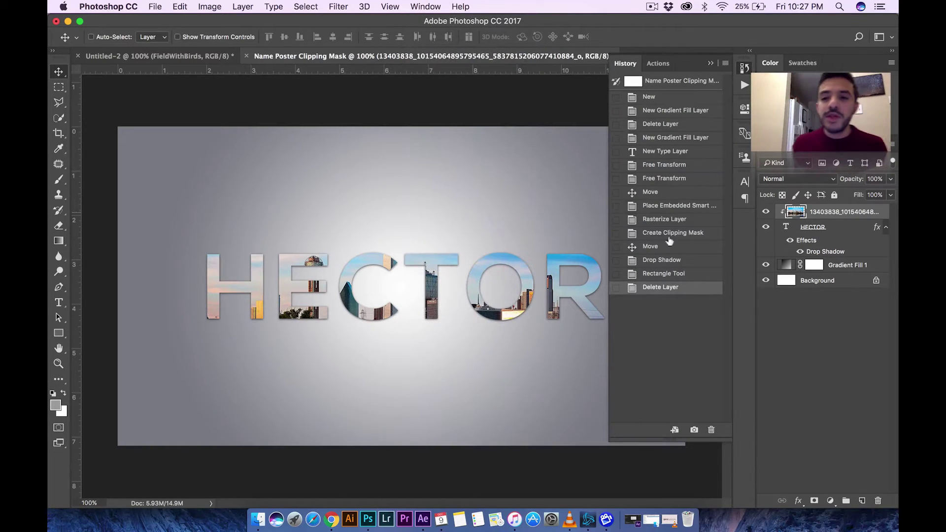
click(660, 273)
click(655, 246)
click(659, 233)
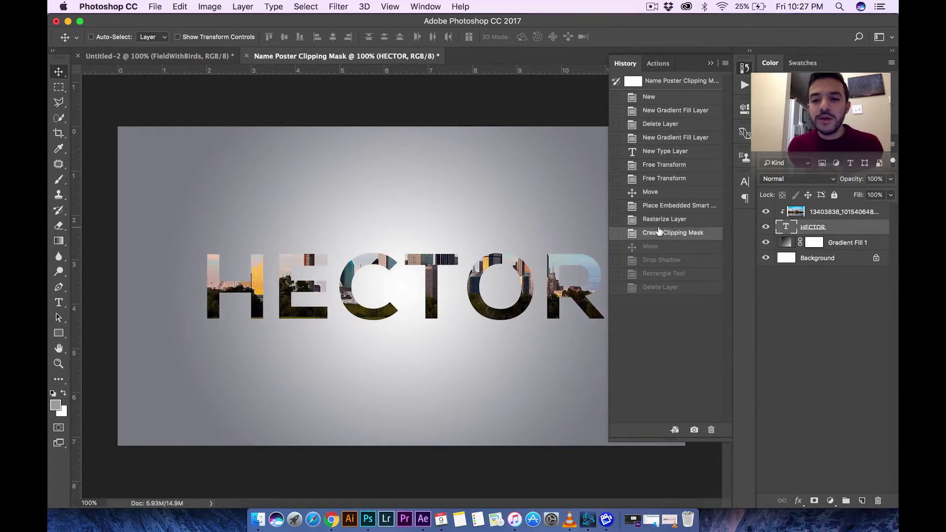
click(658, 207)
click(659, 289)
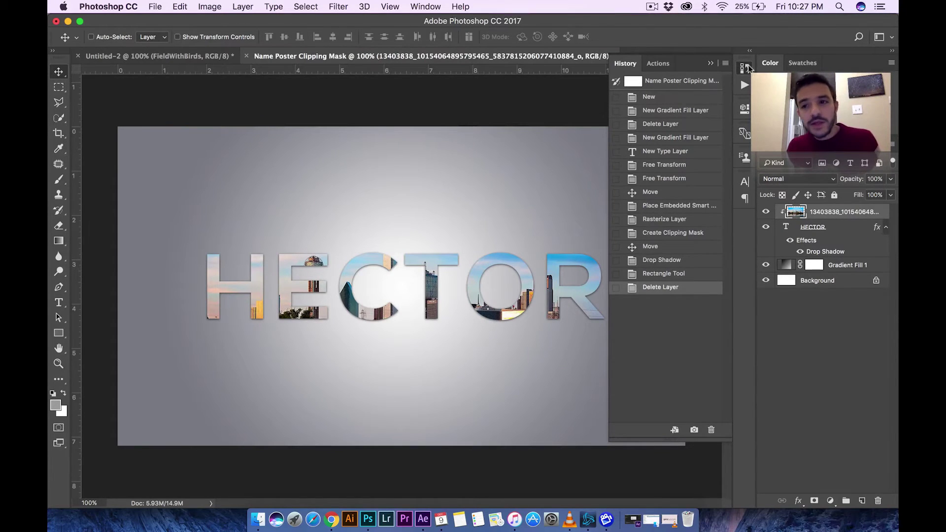
click(746, 68)
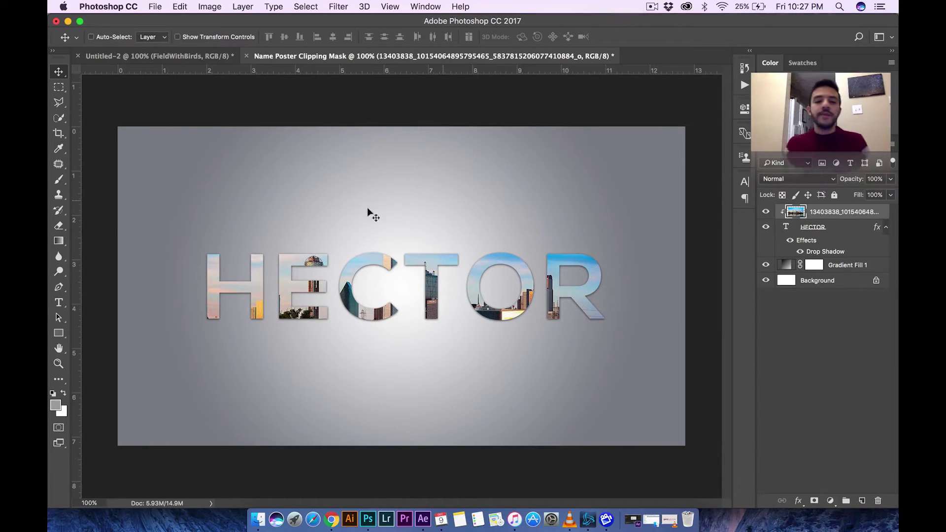
click(212, 55)
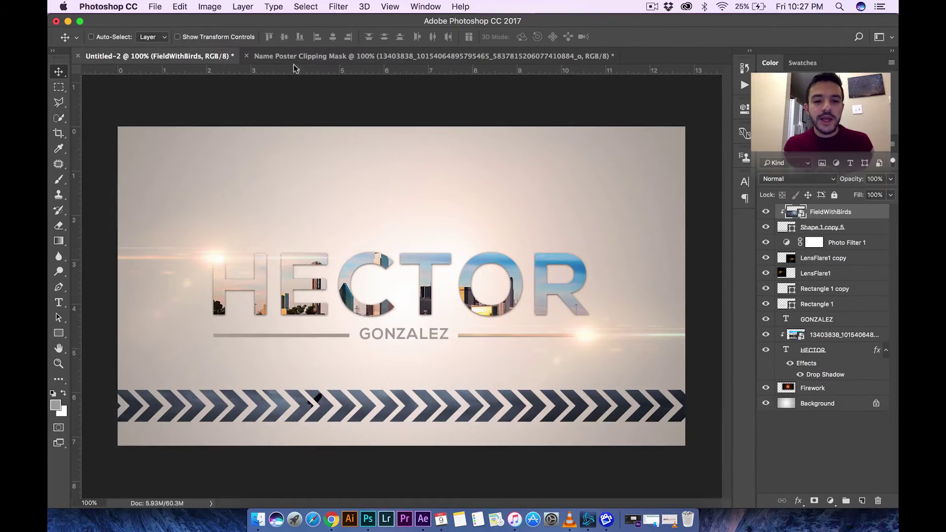
click(362, 60)
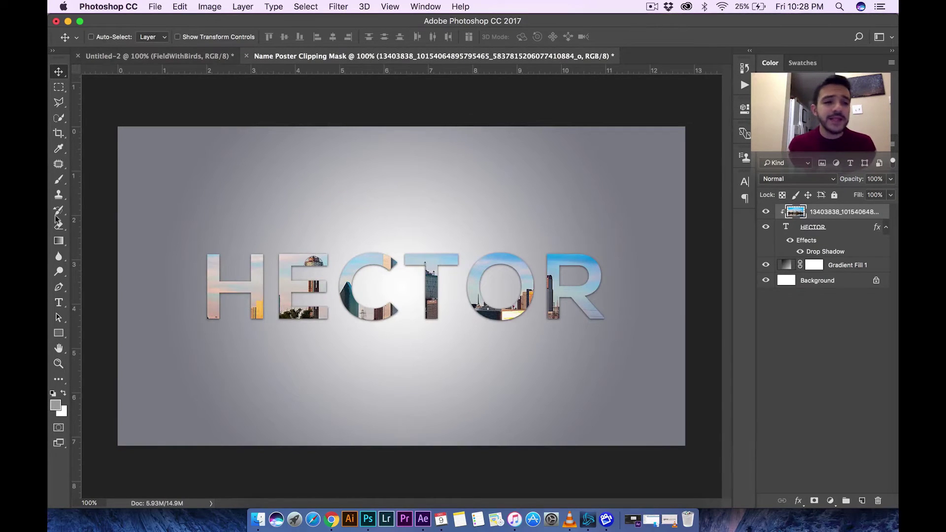
click(58, 302)
click(354, 353)
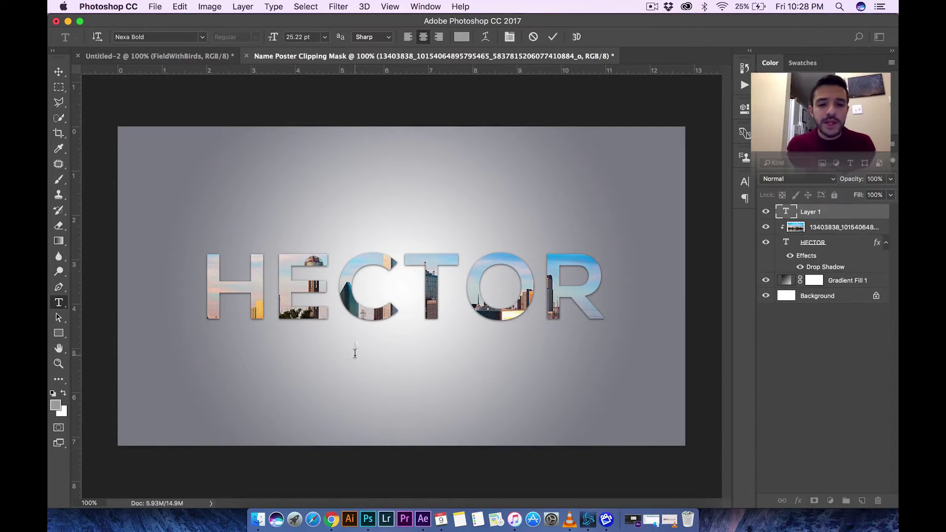
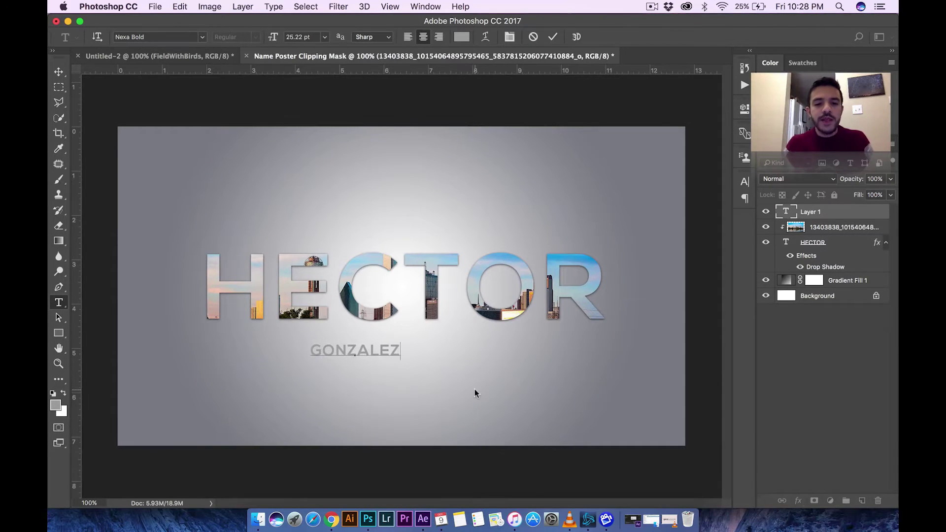
click(65, 71)
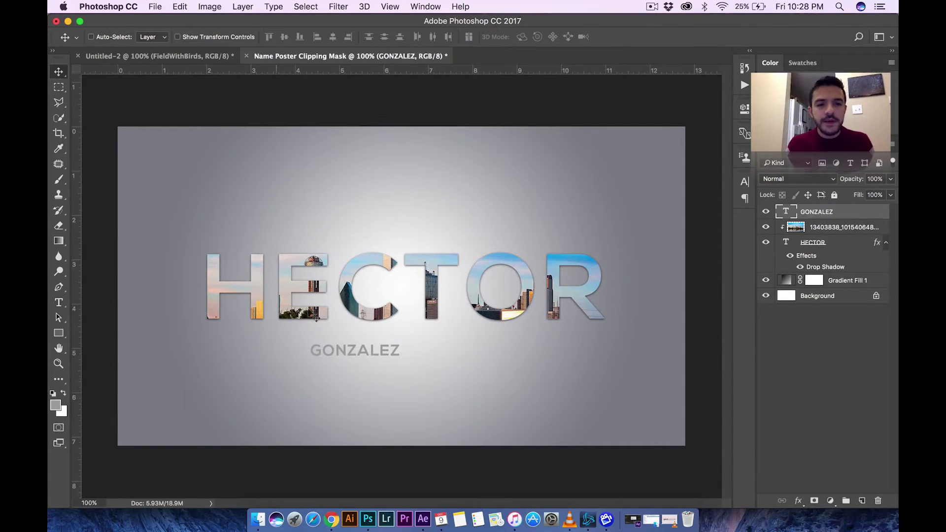
drag(363, 352, 418, 338)
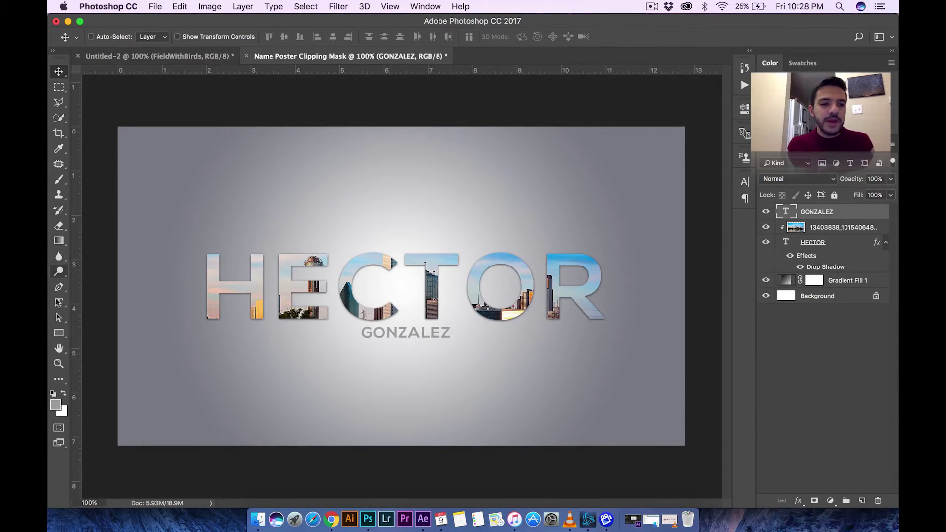
click(58, 333)
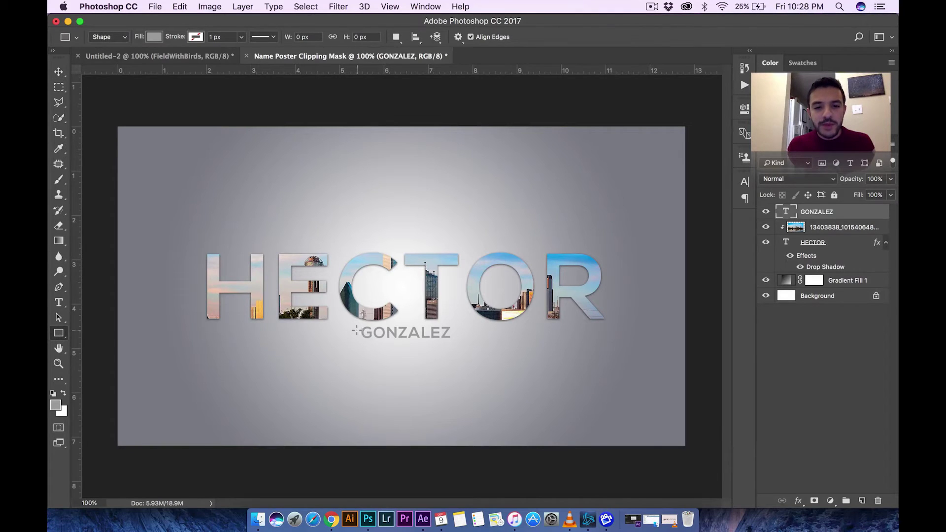
drag(355, 329, 207, 333)
key(v)
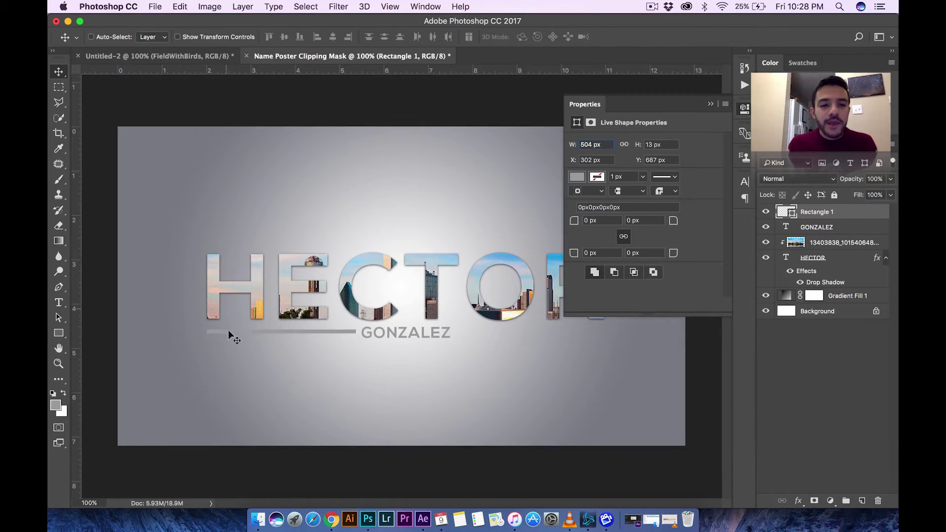
drag(230, 333, 232, 337)
click(741, 112)
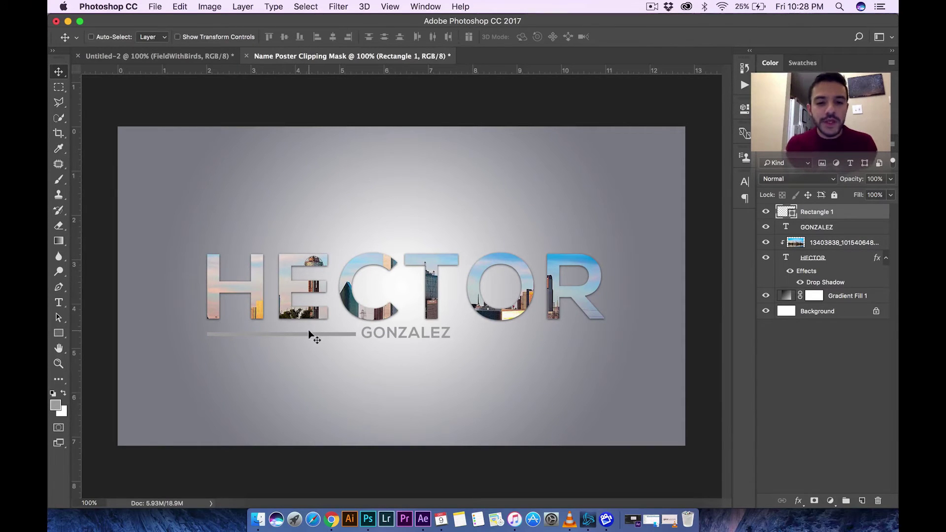
click(177, 37)
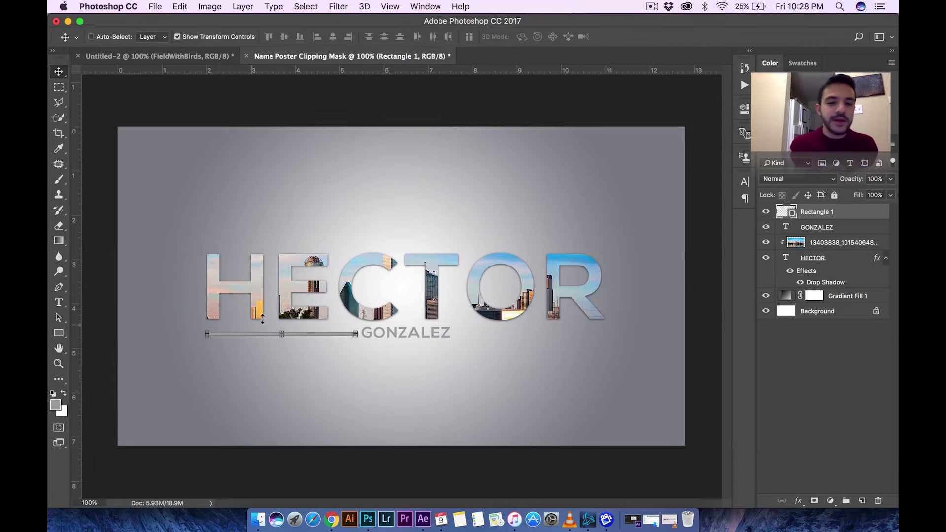
click(178, 37)
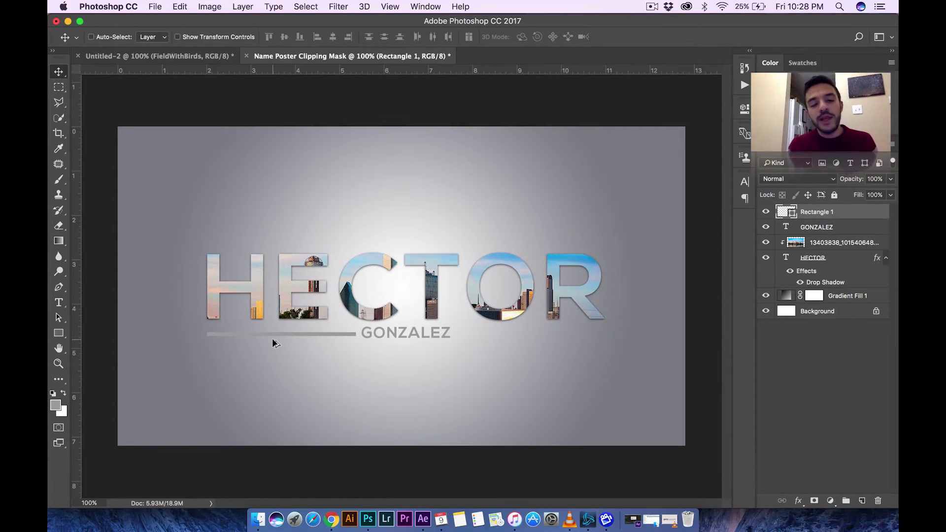
drag(274, 337, 529, 338)
key(super+z)
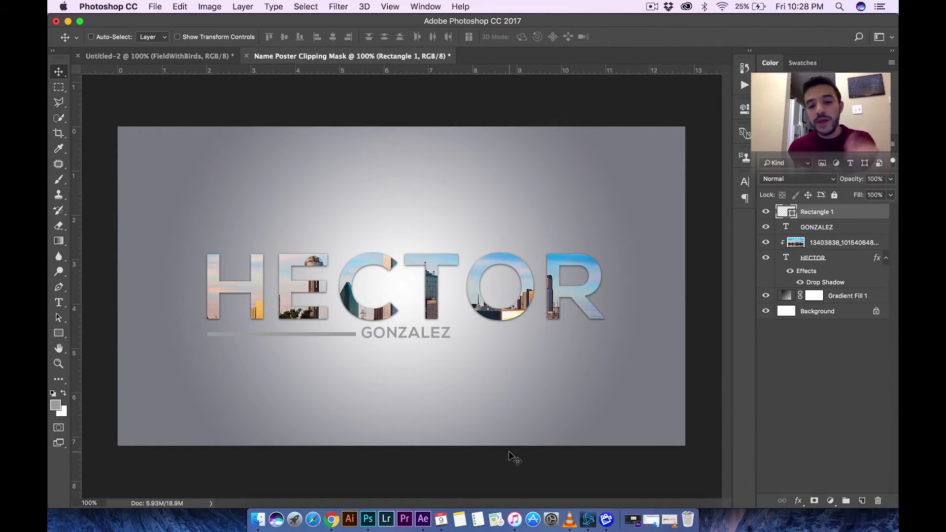
click(177, 37)
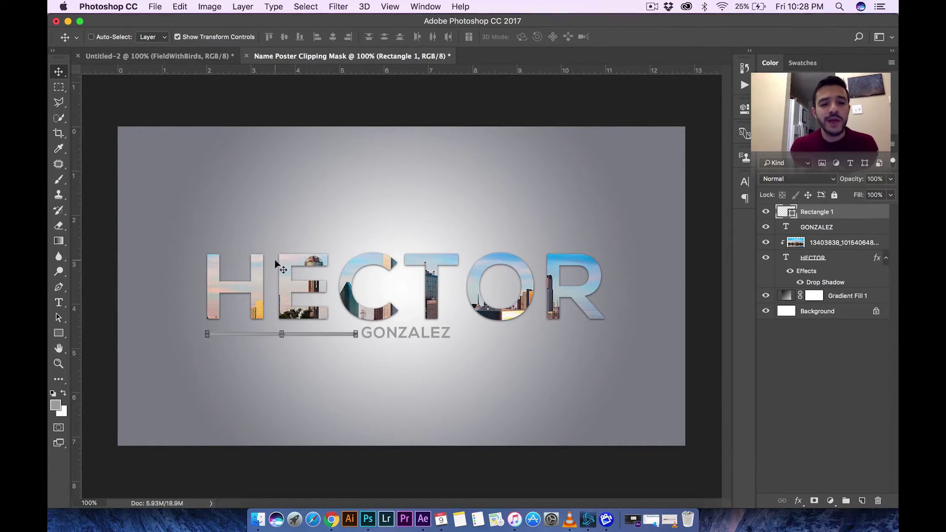
click(281, 333)
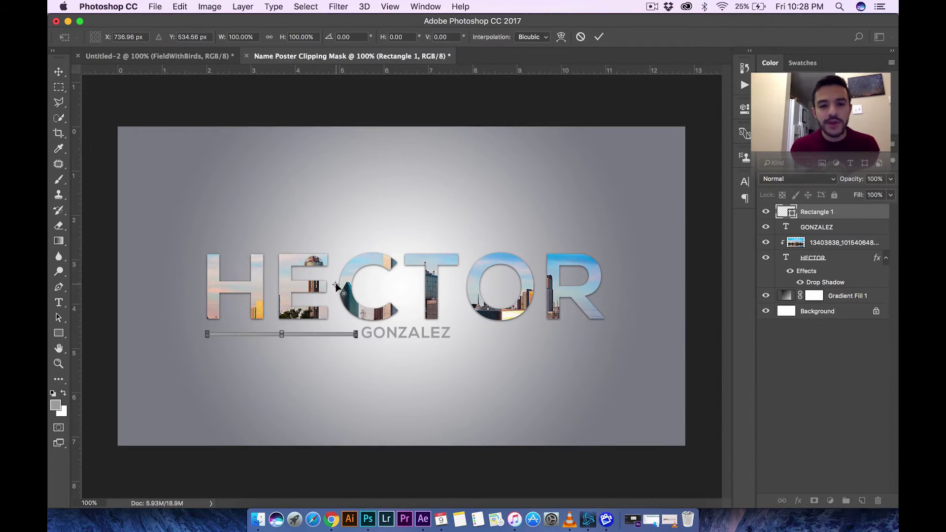
key(super+z)
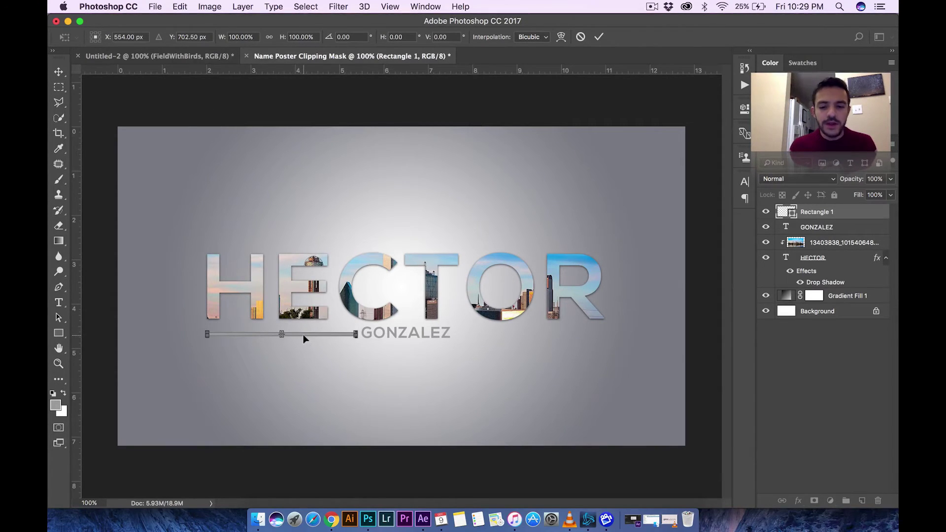
scroll(303, 339, up, 4)
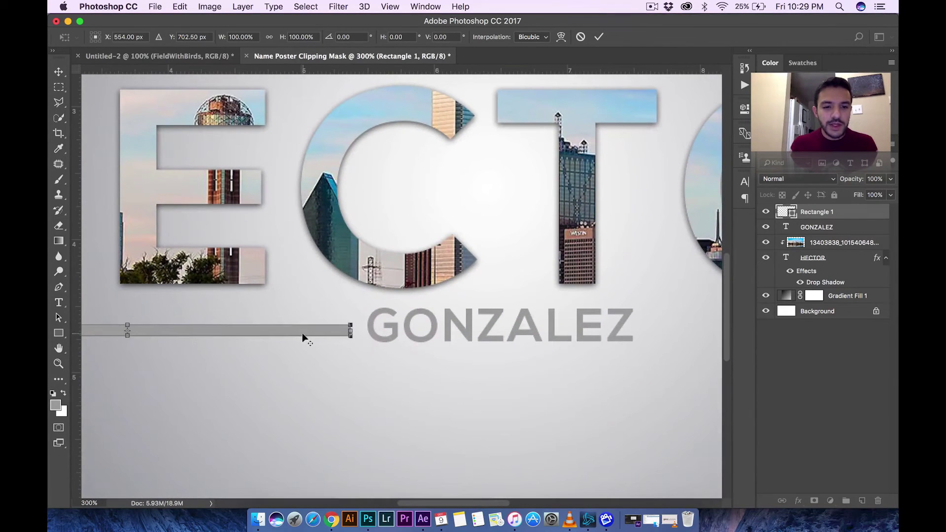
mouse_move(292, 330)
mouse_down()
mouse_move(311, 320)
mouse_move(305, 324)
mouse_up()
key(super+z)
click(59, 87)
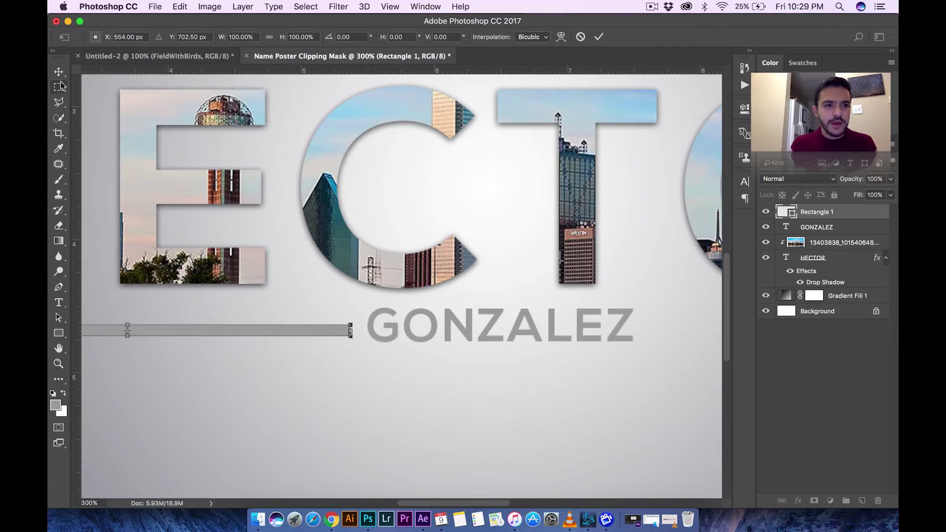
click(491, 190)
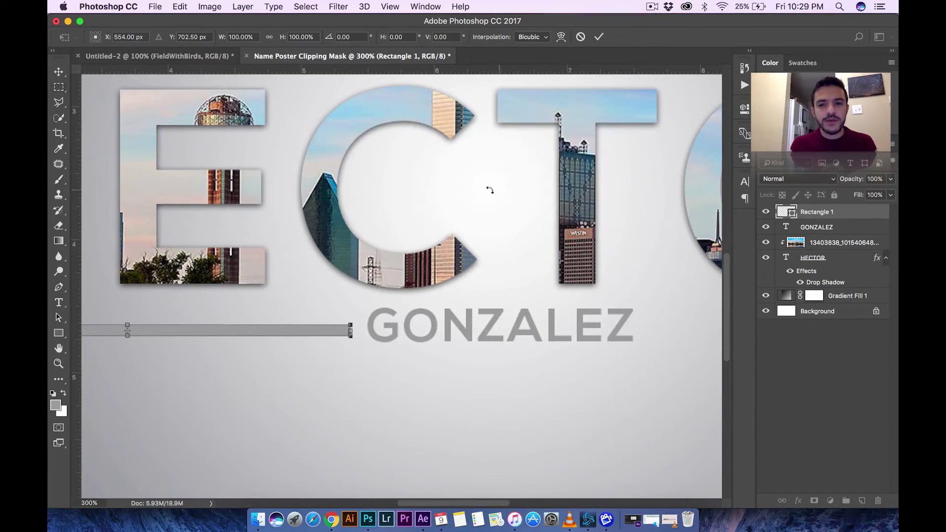
click(59, 72)
key(Return)
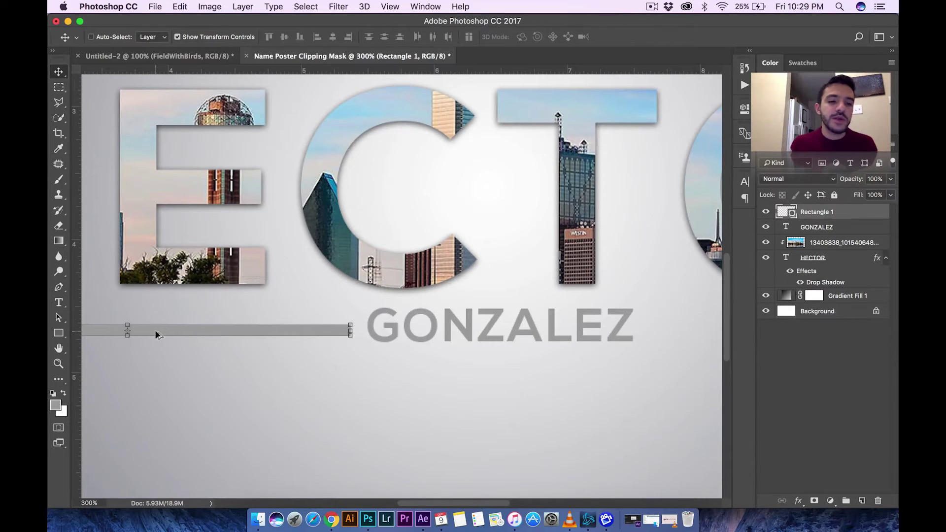
key(super+minus)
key(super+minus)
key(super+minus)
key(super+minus)
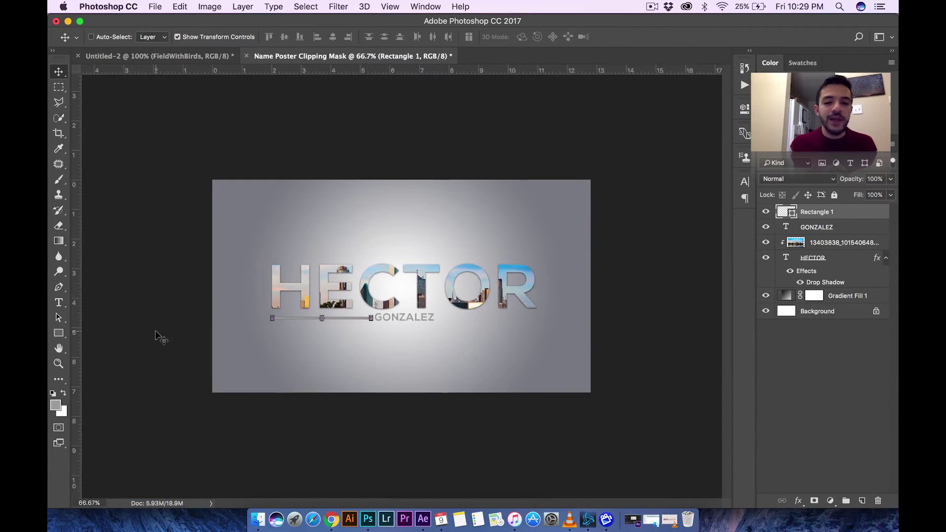
key(super+equal)
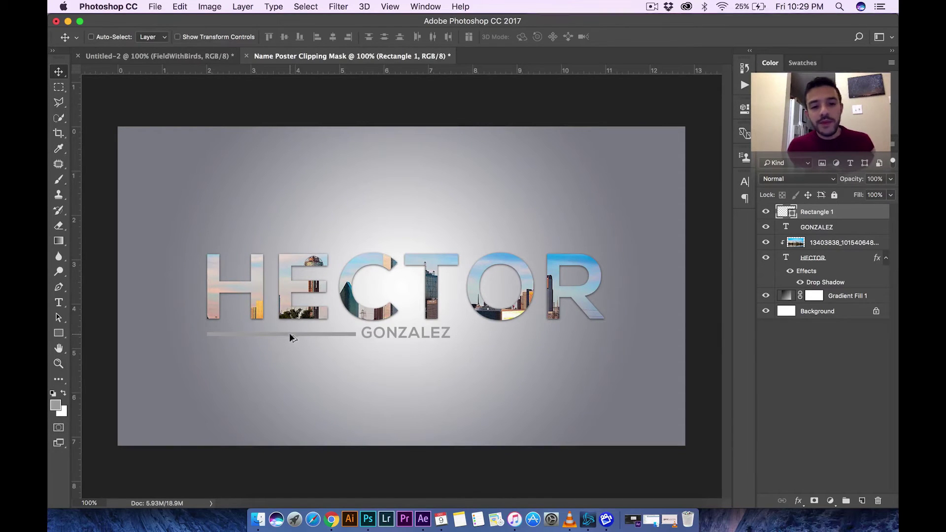
key(super+equal)
key(super+minus)
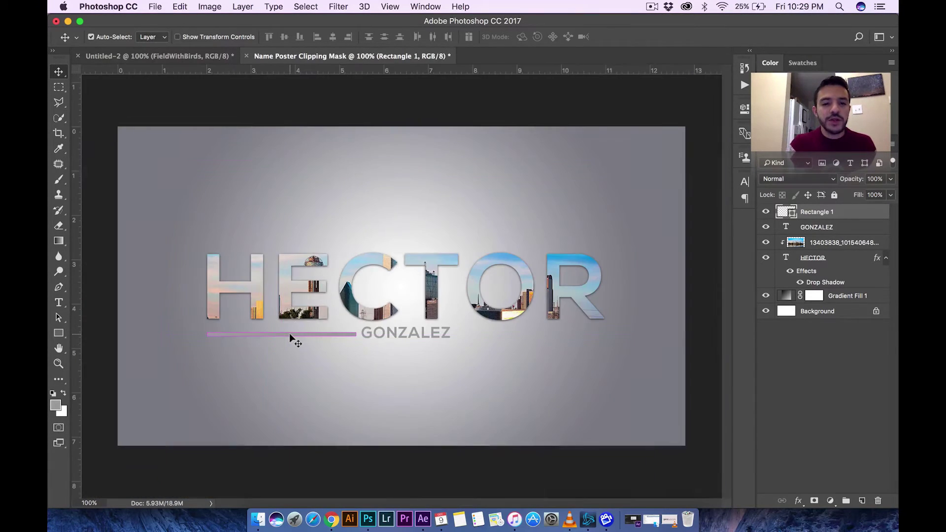
drag(289, 333, 541, 334)
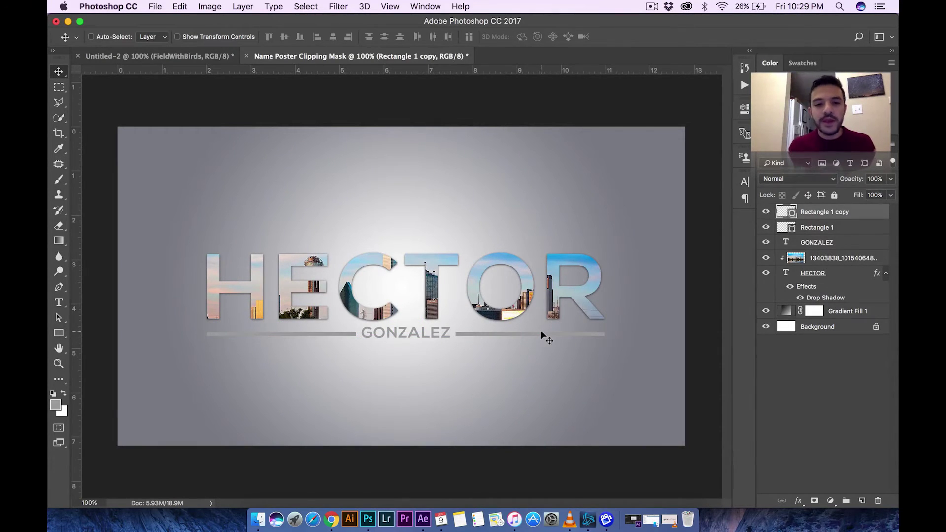
key(super+equal)
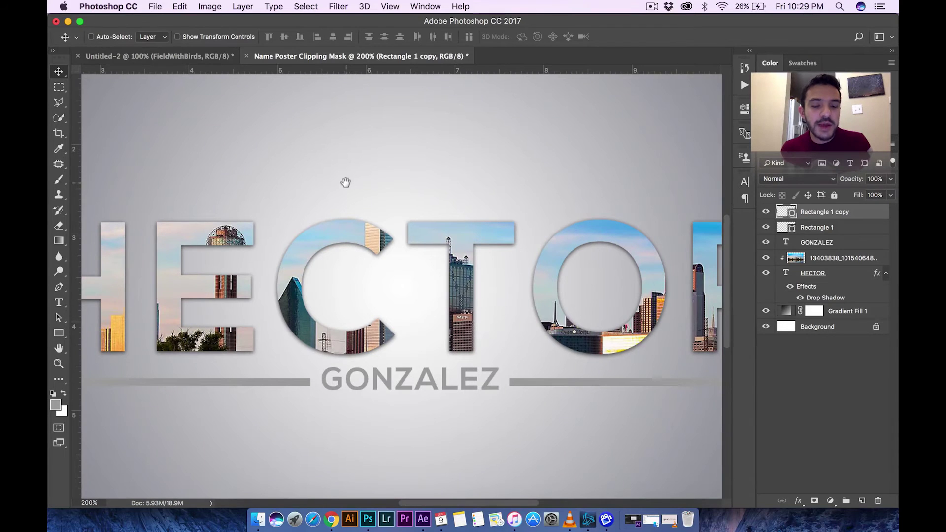
drag(345, 182, 277, 168)
drag(412, 169, 775, 141)
drag(449, 171, 98, 171)
drag(345, 167, 502, 165)
drag(261, 176, 423, 186)
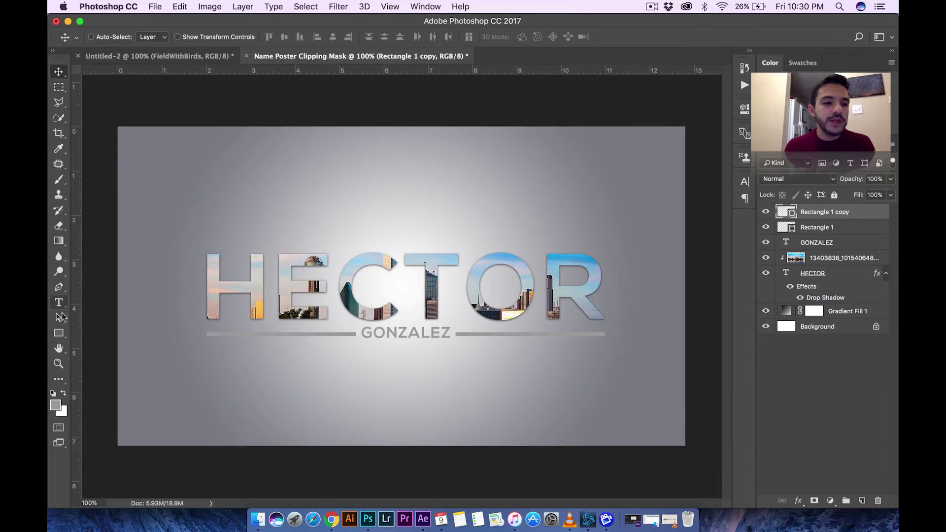
- Select the Custom Shape tool and load the All preset shape sets
click(58, 333)
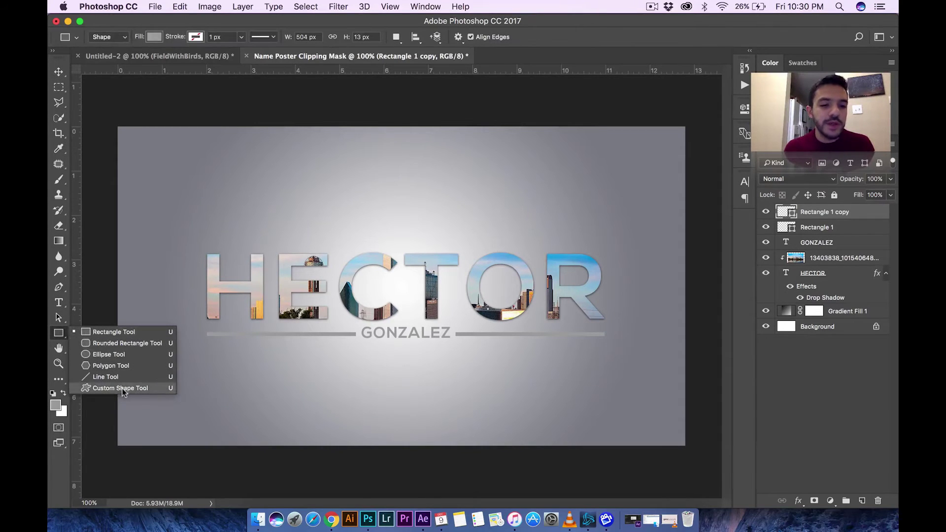
click(123, 389)
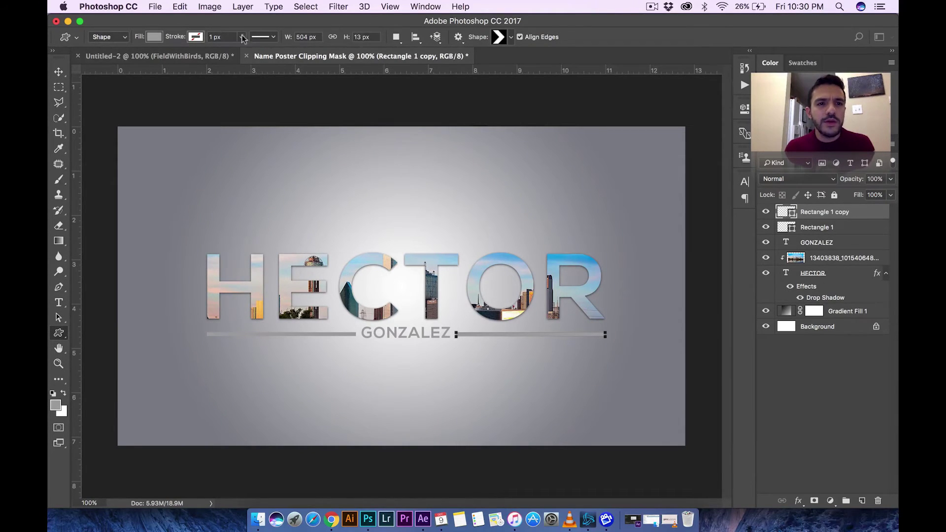
click(510, 37)
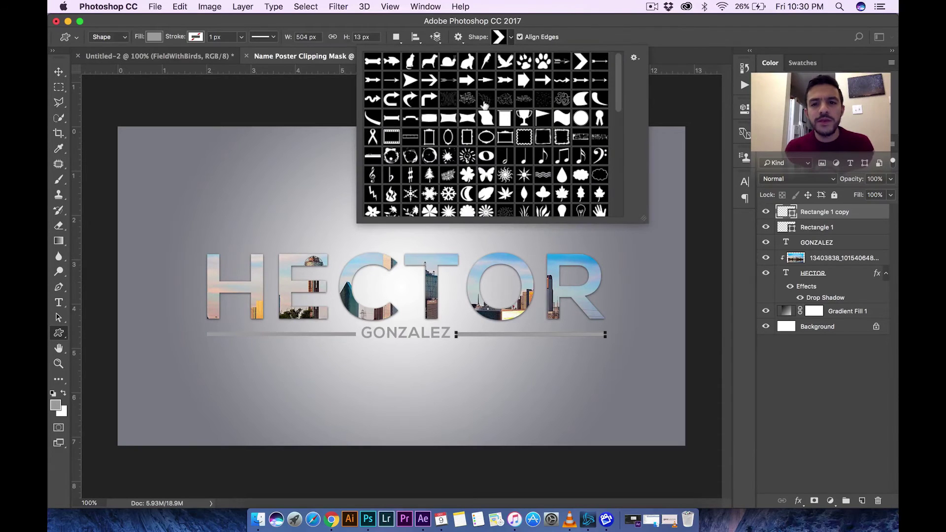
click(634, 57)
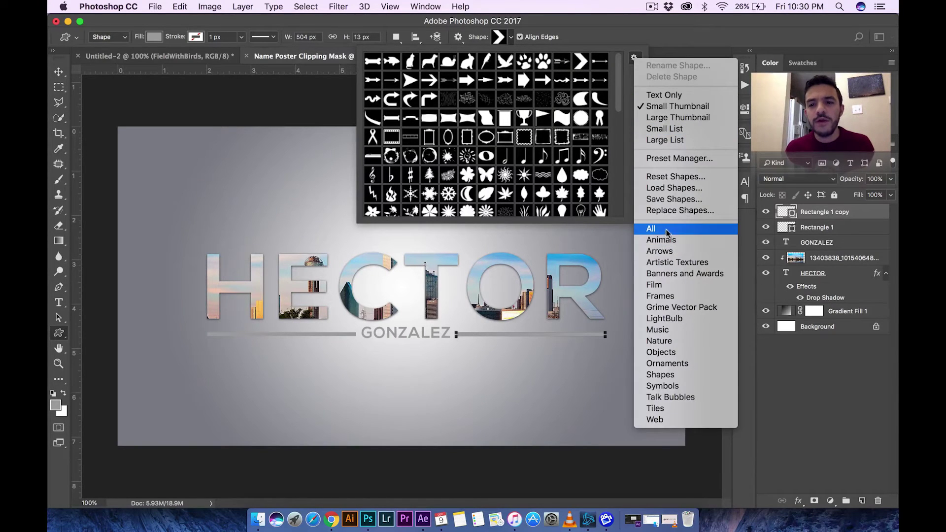
click(584, 69)
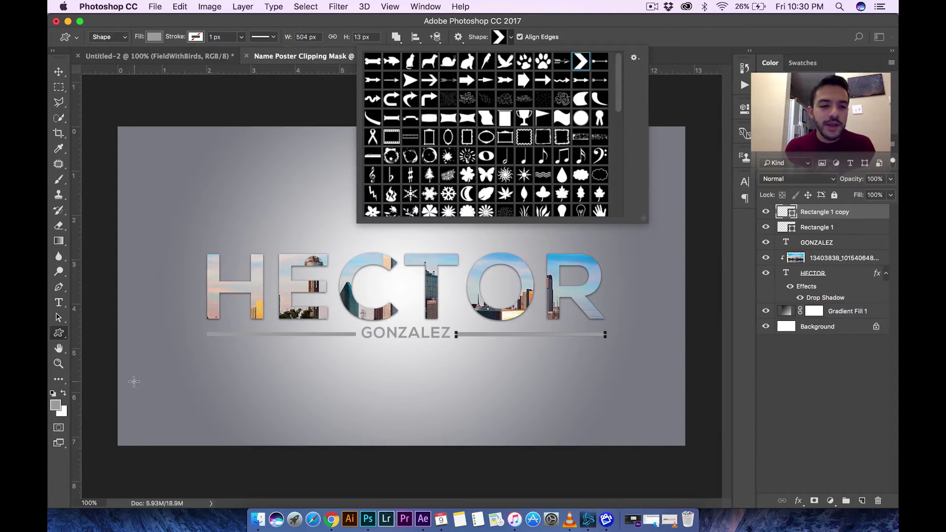
- Draw a chevron near the lower-left corner and Alt-drag a copy to its right
drag(134, 381, 161, 411)
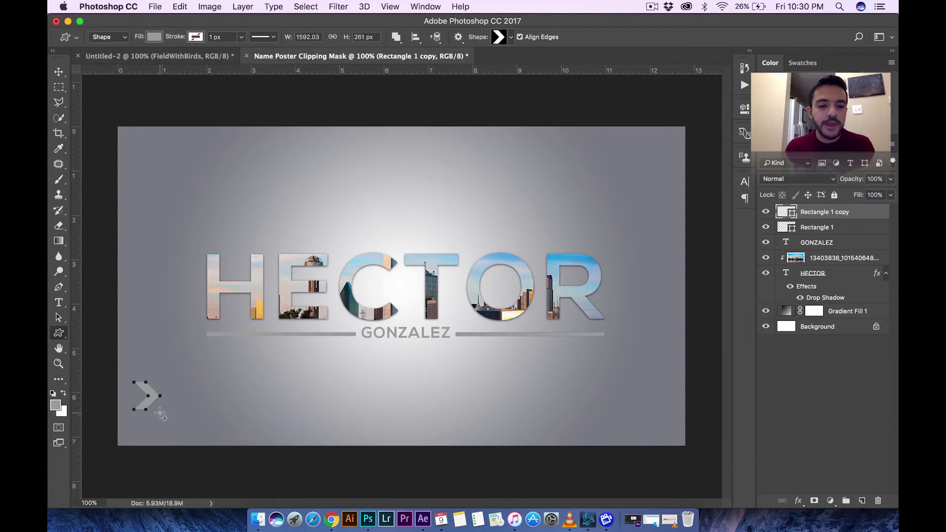
click(60, 70)
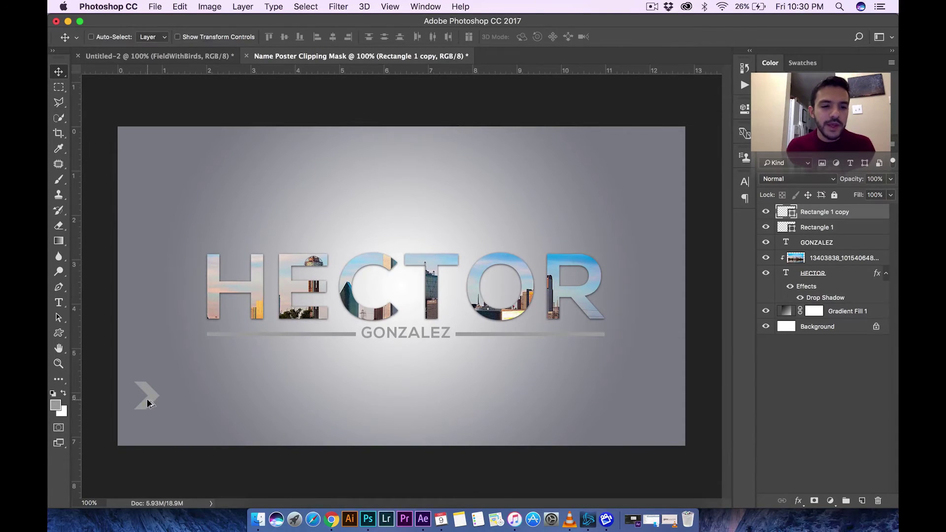
drag(148, 400, 168, 401)
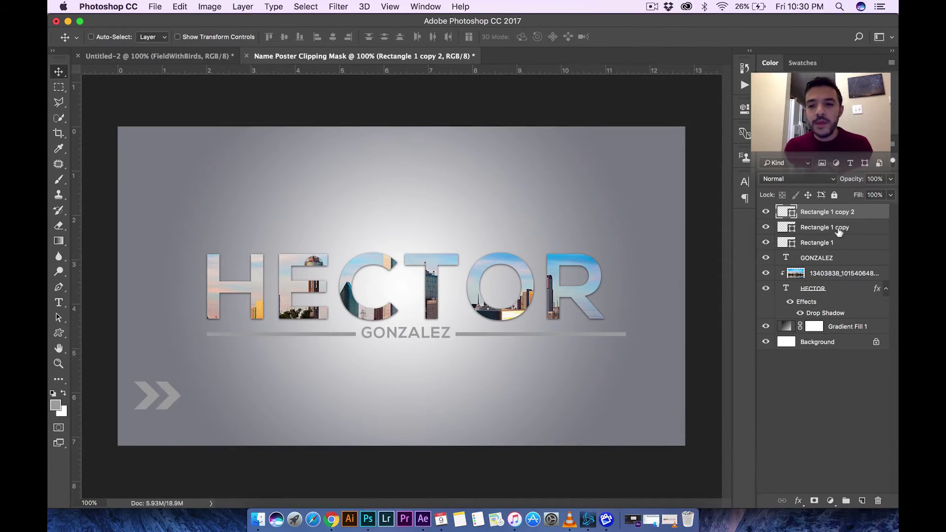
- Check the Rectangle 1 copy layer's visibility and delete it
click(820, 227)
click(766, 227)
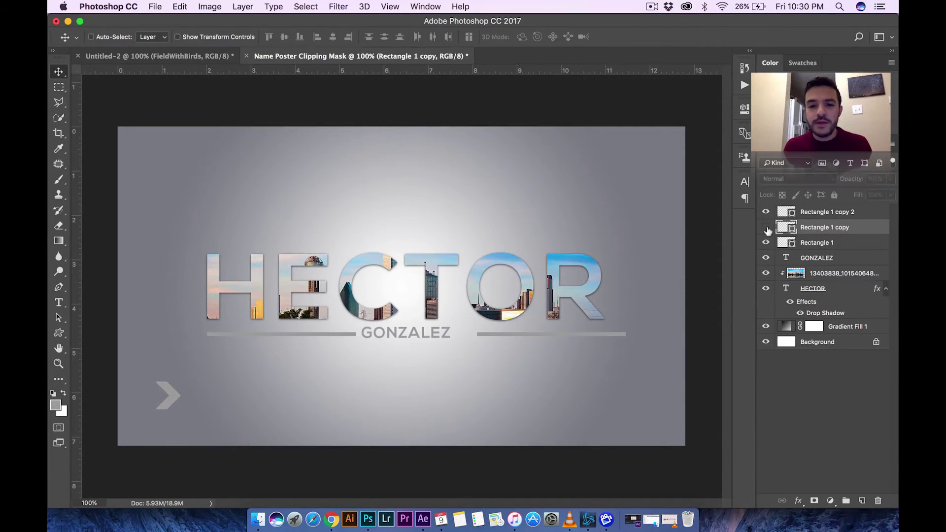
click(766, 227)
click(767, 227)
click(766, 227)
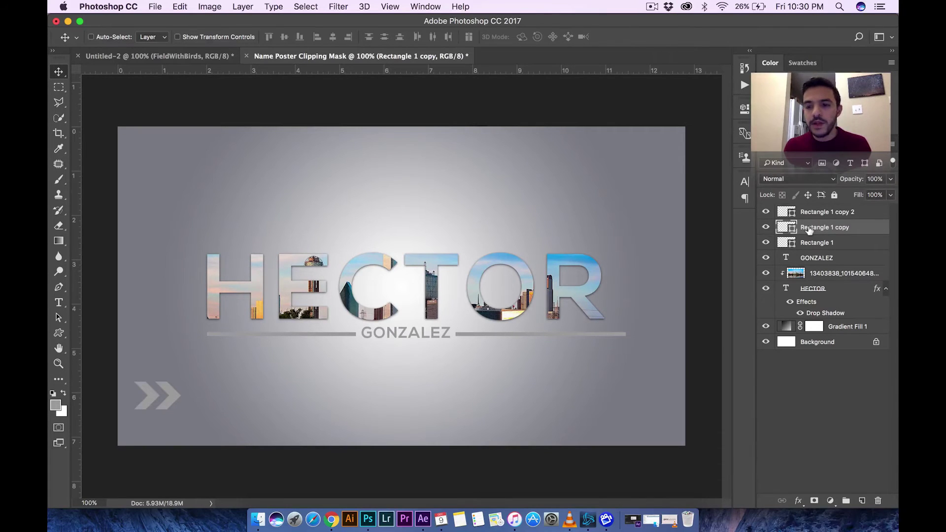
key(Delete)
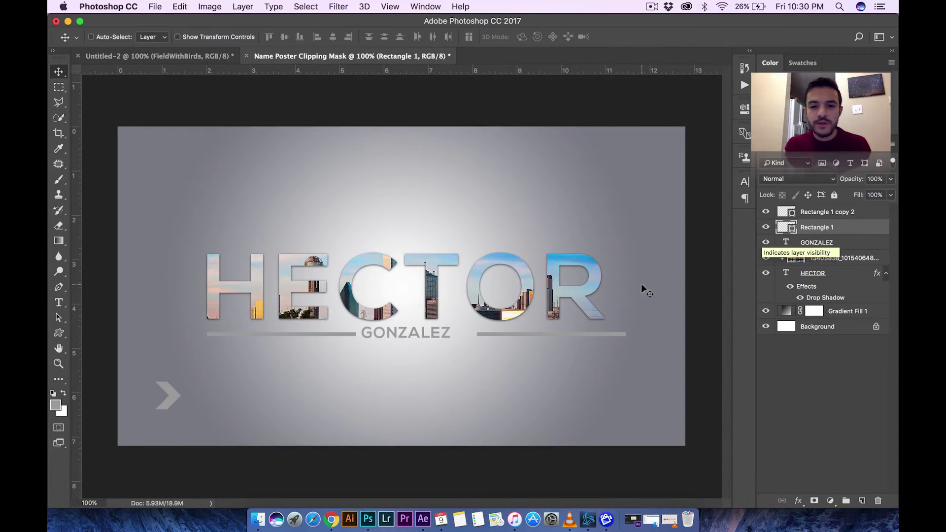
- Undo the deletion and step backward to remove both chevrons, keeping the two line layers
key(super+z)
key(alt+super+z)
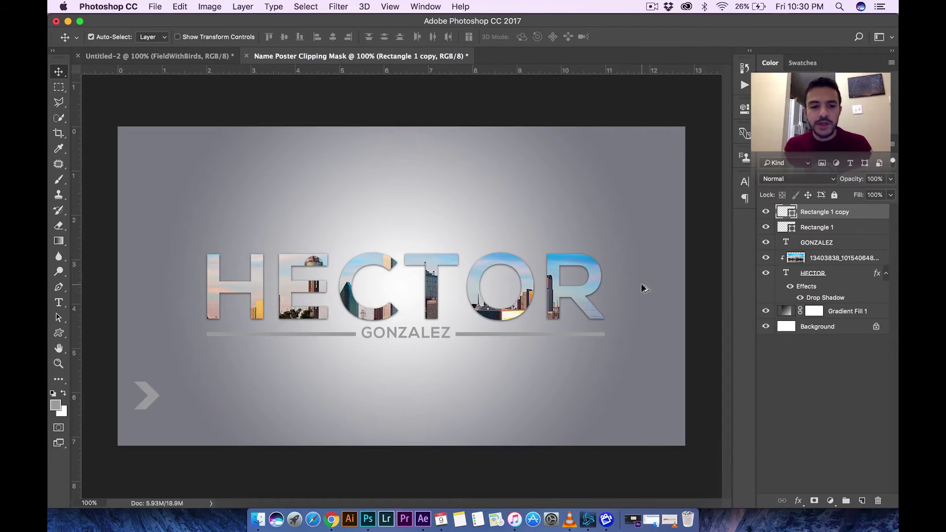
key(alt+super+z)
click(817, 228)
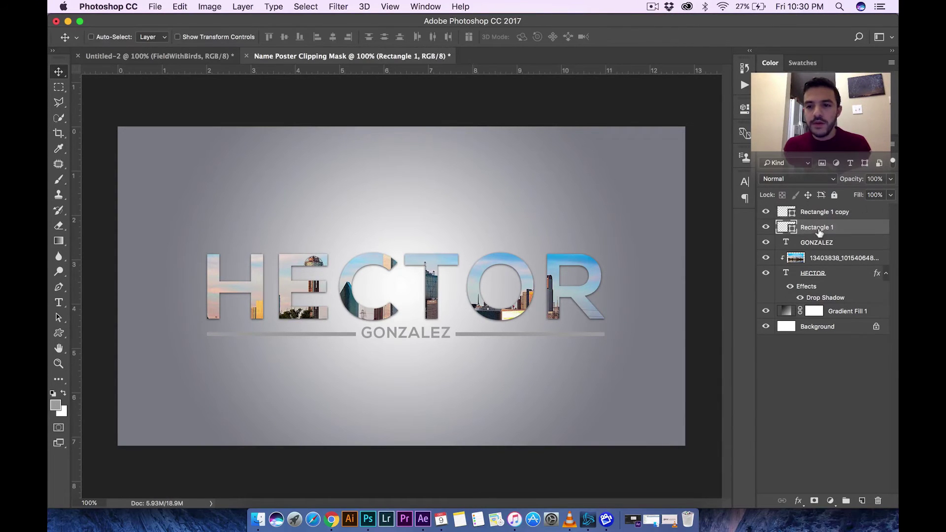
click(814, 213)
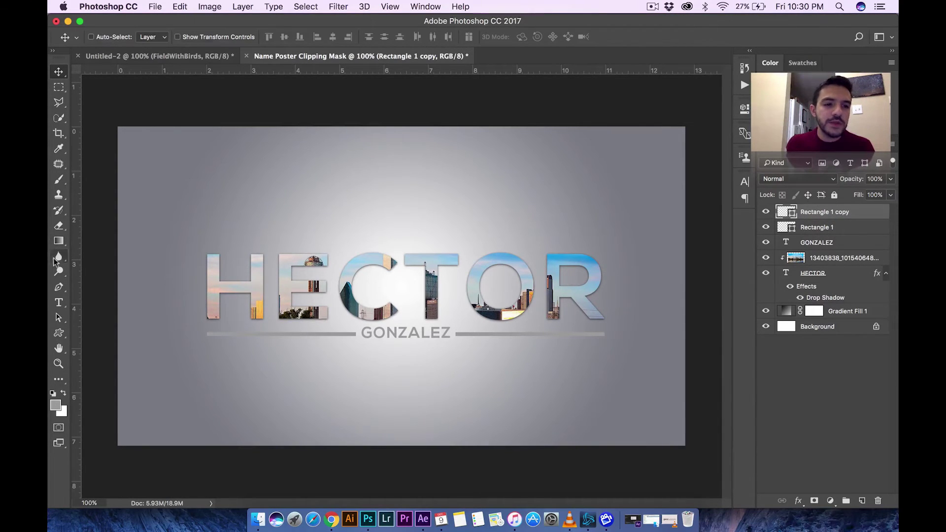
click(824, 228)
click(820, 215)
click(817, 225)
click(815, 213)
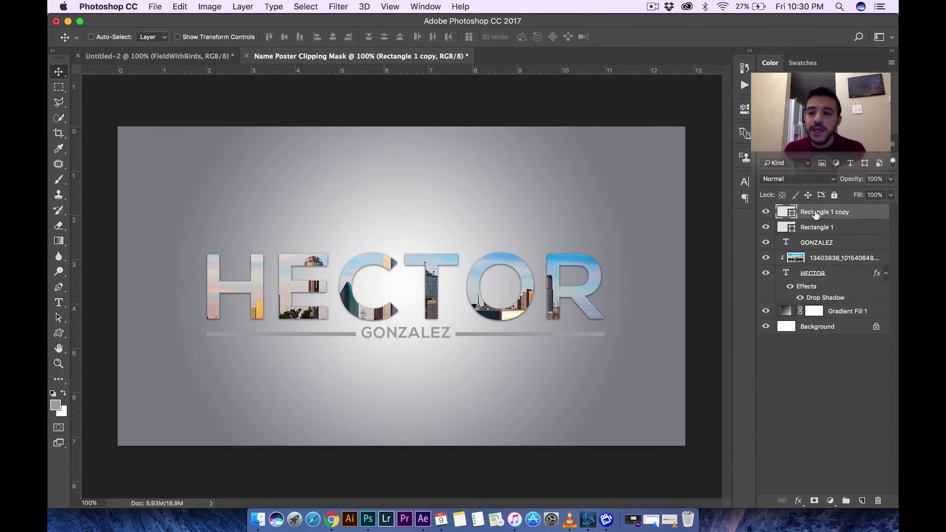
- Select both the Rectangle 1 and Rectangle 1 copy line layers
right_click(811, 212)
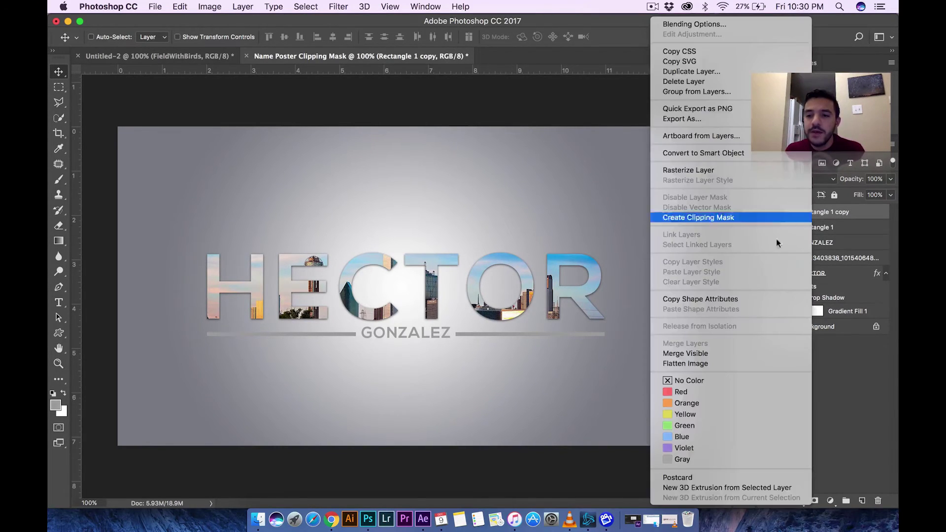
click(835, 221)
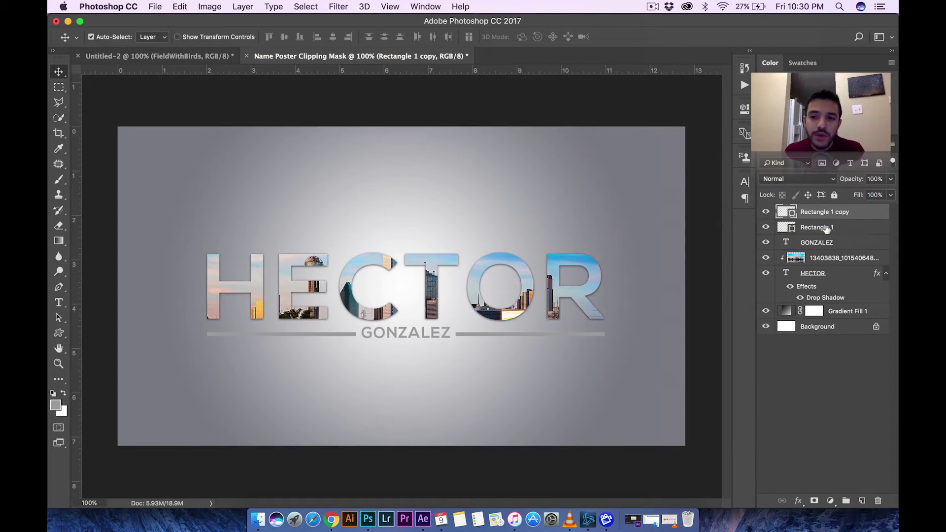
click(826, 229)
click(815, 243)
click(822, 212)
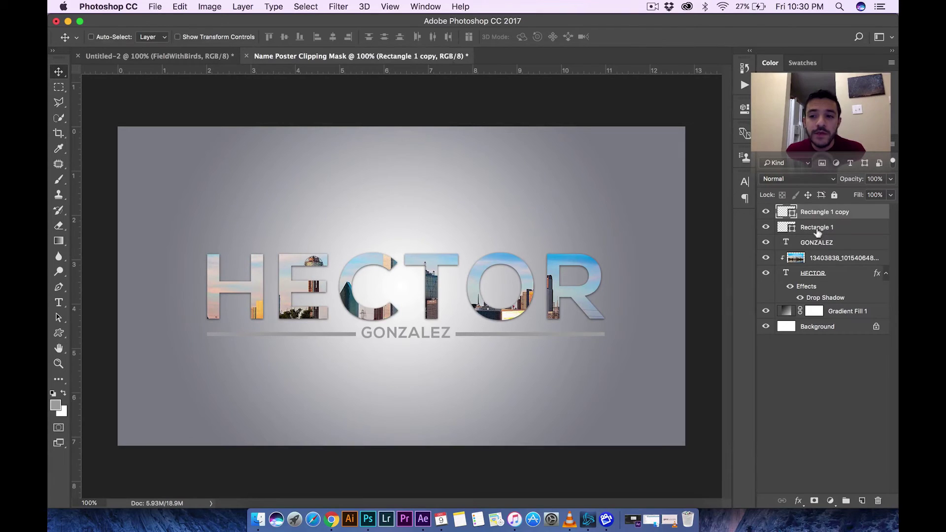
shift+click(817, 231)
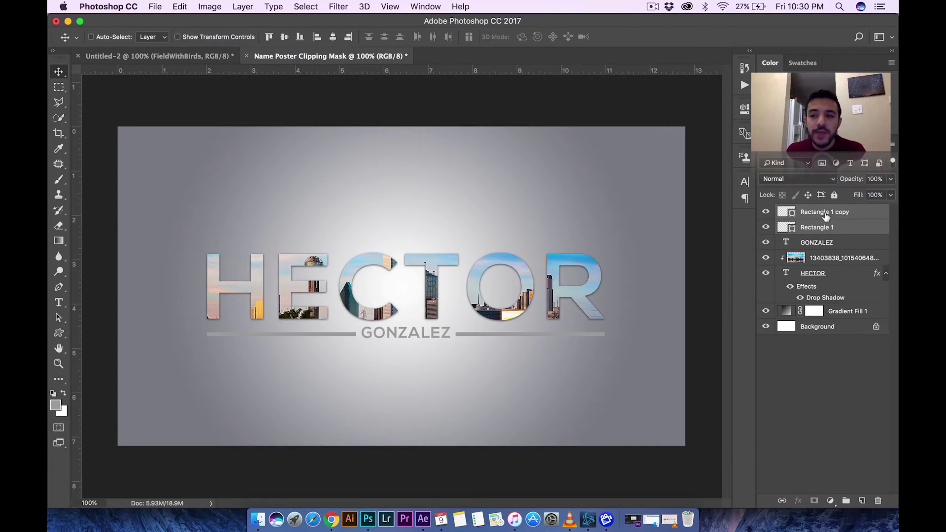
- Merge the two line layers with Merge Shapes and check the merged result
right_click(826, 217)
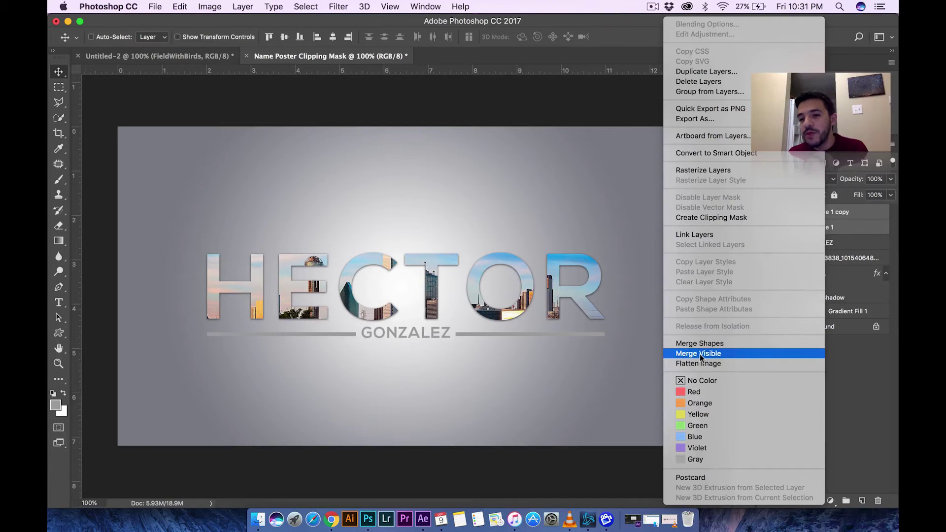
click(865, 218)
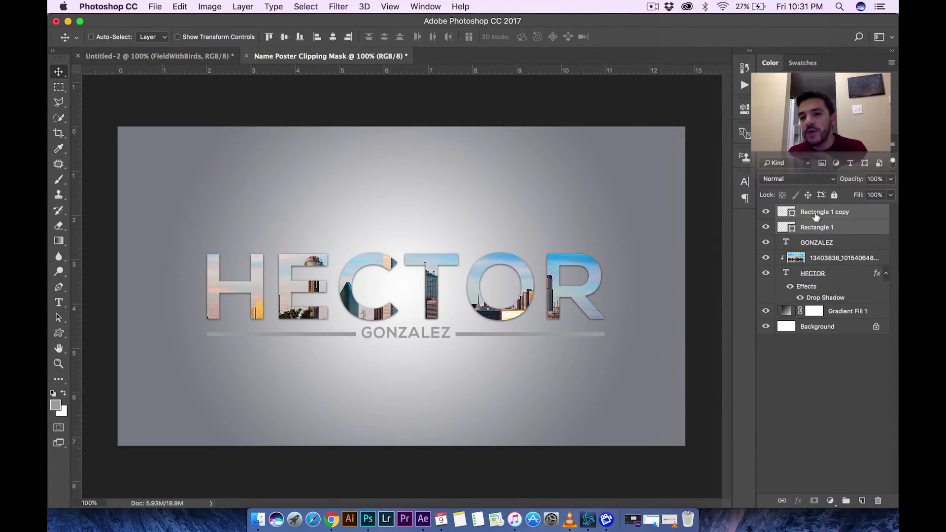
right_click(815, 215)
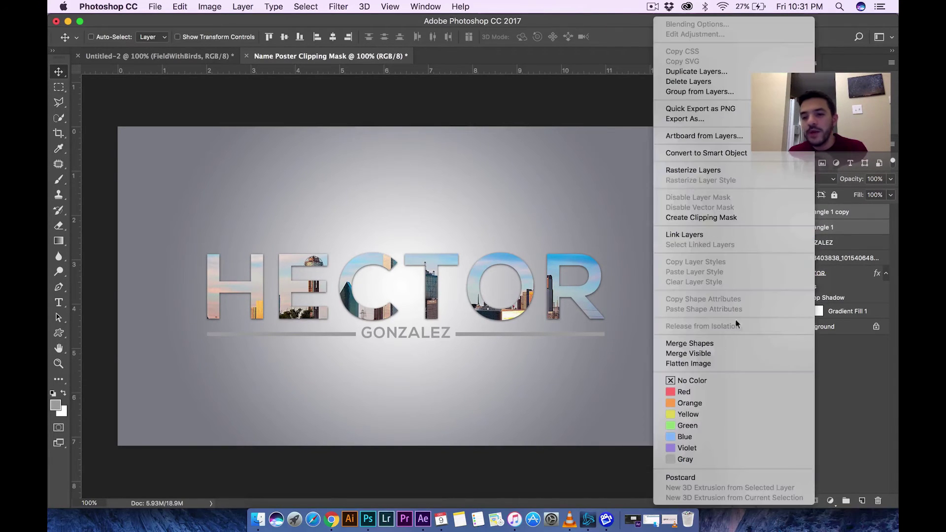
click(684, 343)
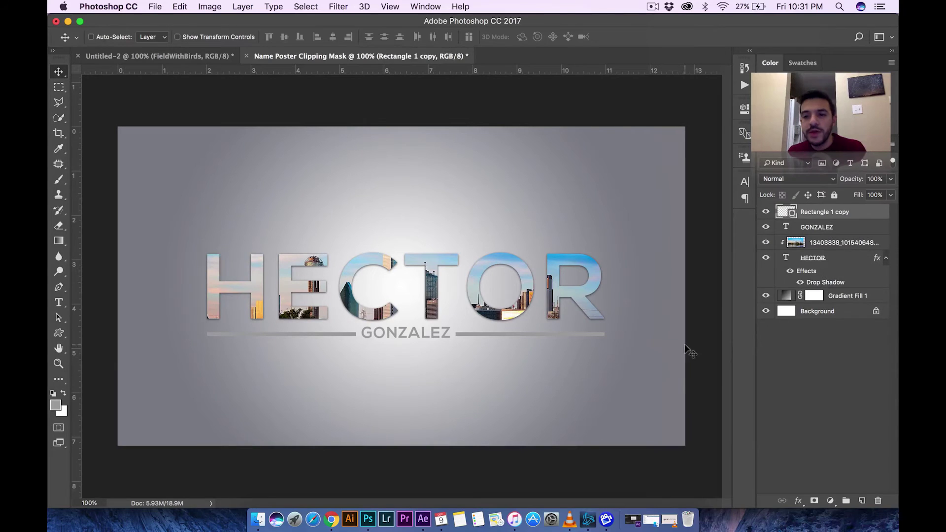
click(767, 212)
click(767, 212)
click(767, 212)
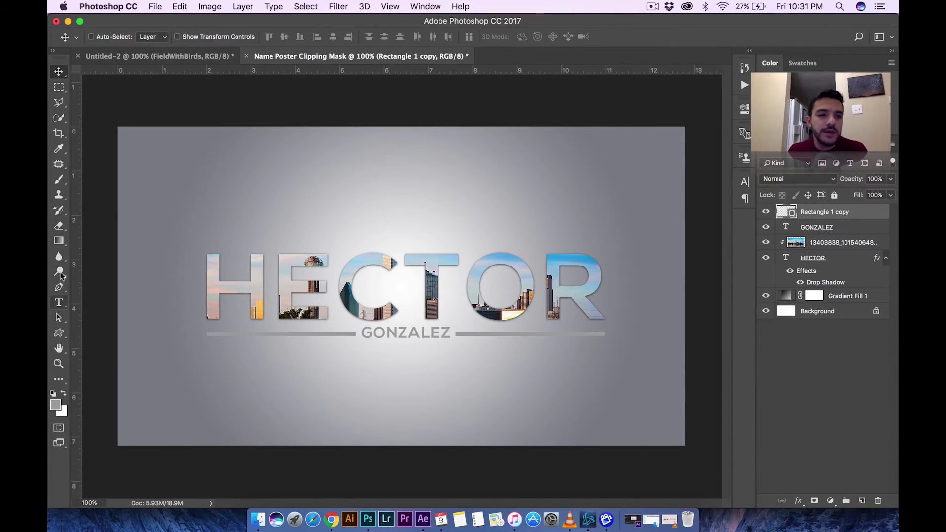
- Draw a chevron at the lower left and Alt-drag it right to create Shape 1 copy
click(58, 332)
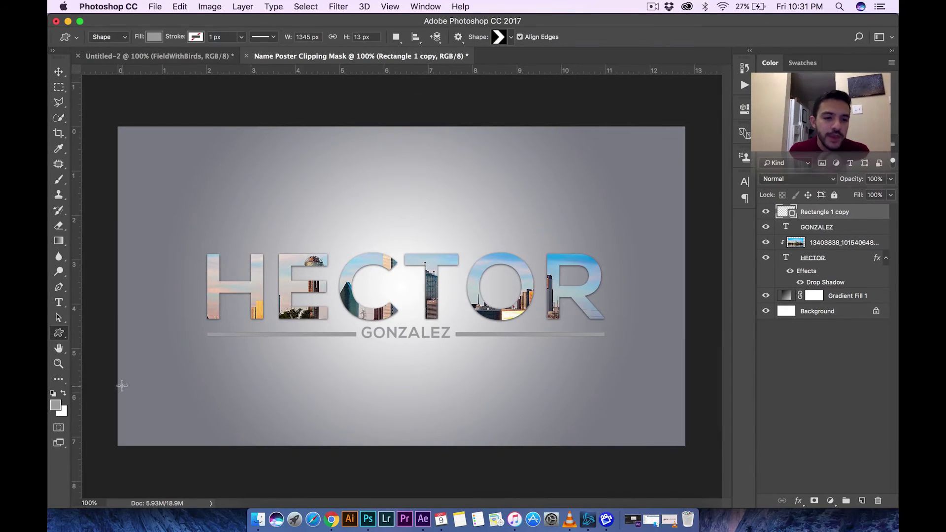
drag(121, 381, 151, 412)
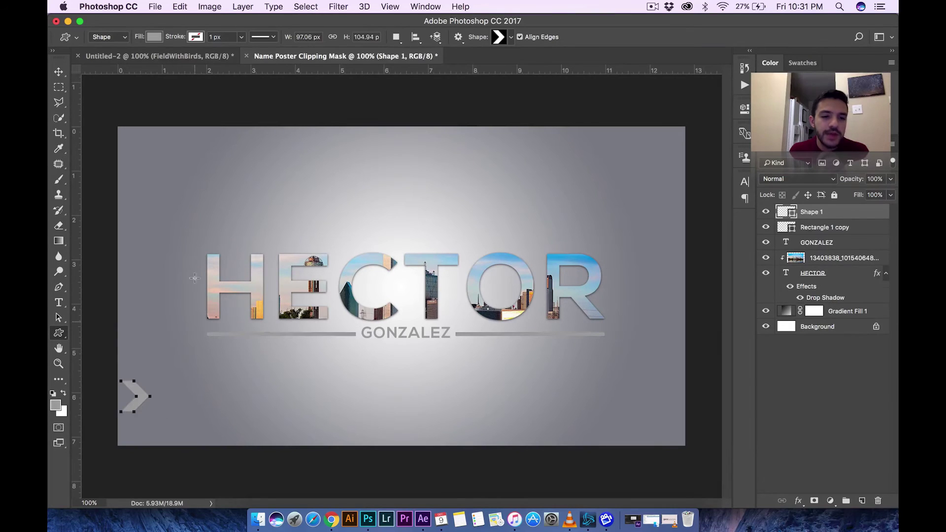
click(59, 74)
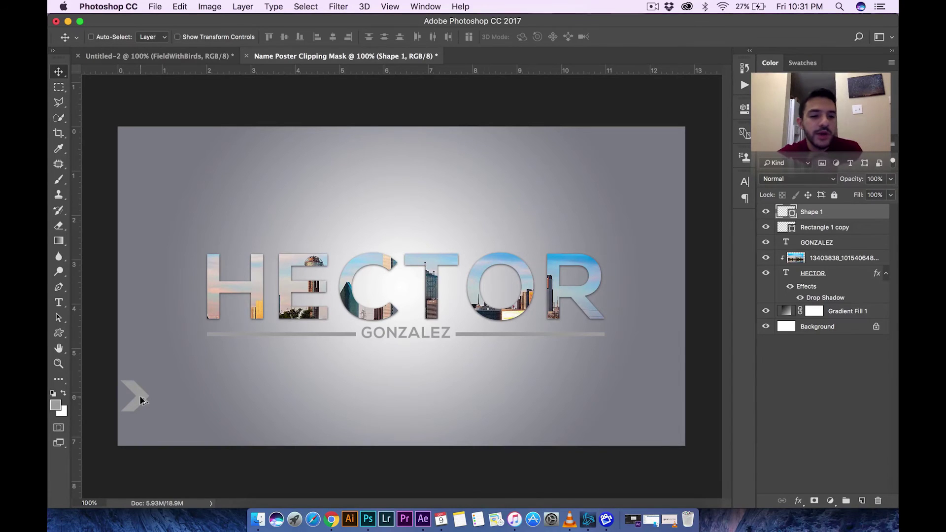
drag(141, 399, 163, 397)
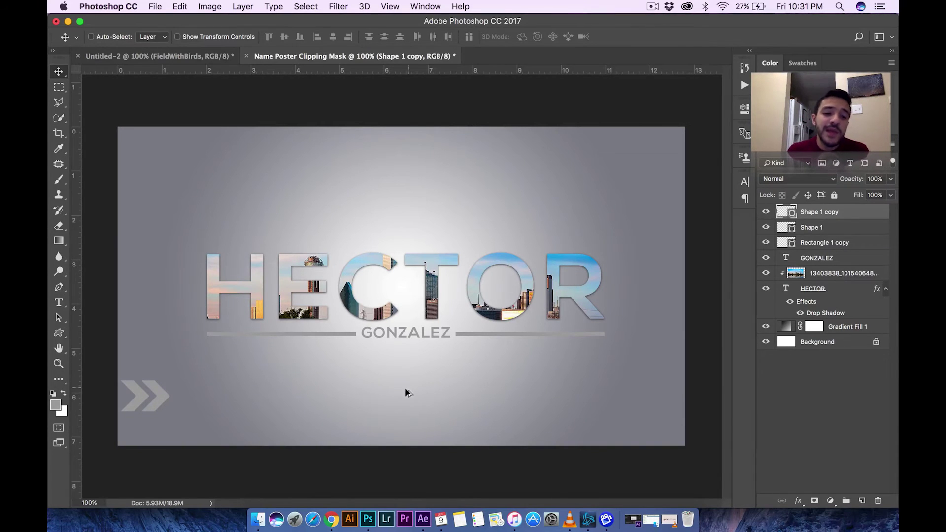
- Duplicate the chevron pair rightward into four, then the four into eight
click(832, 227)
shift+click(819, 214)
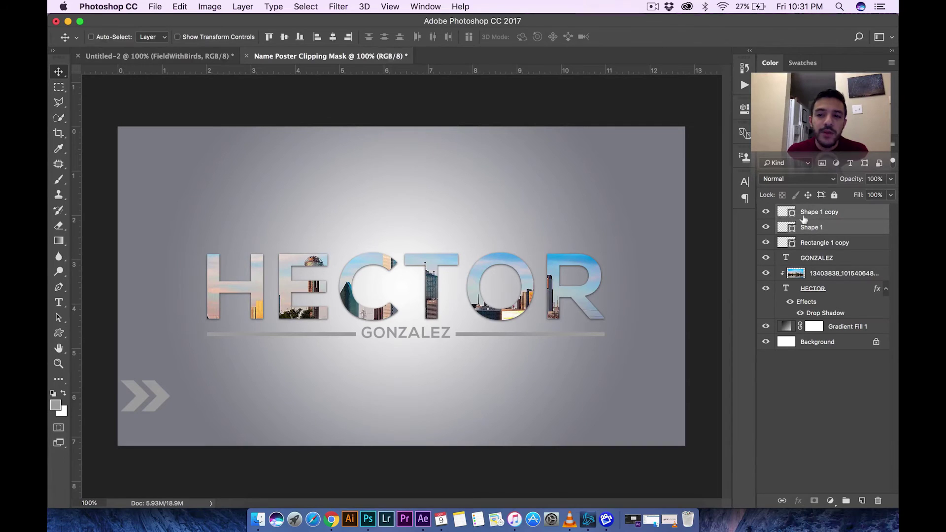
drag(163, 397, 202, 398)
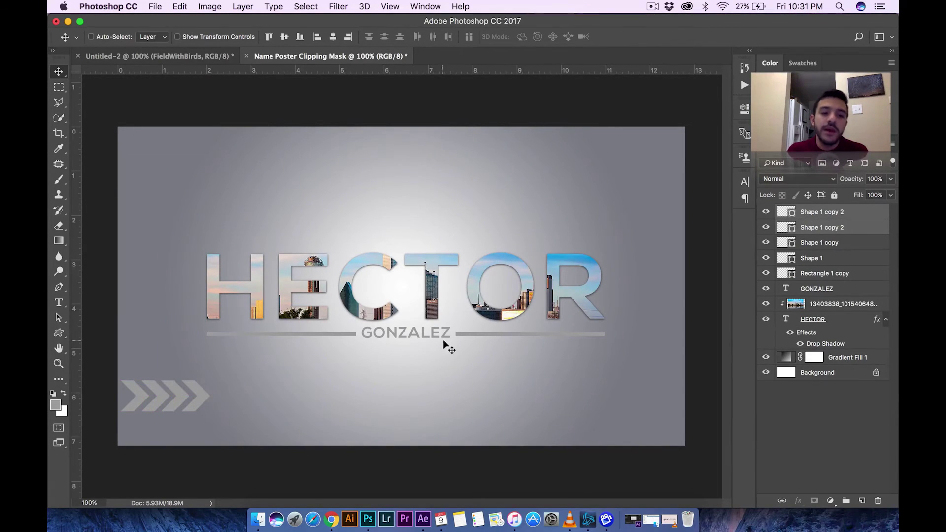
click(828, 259)
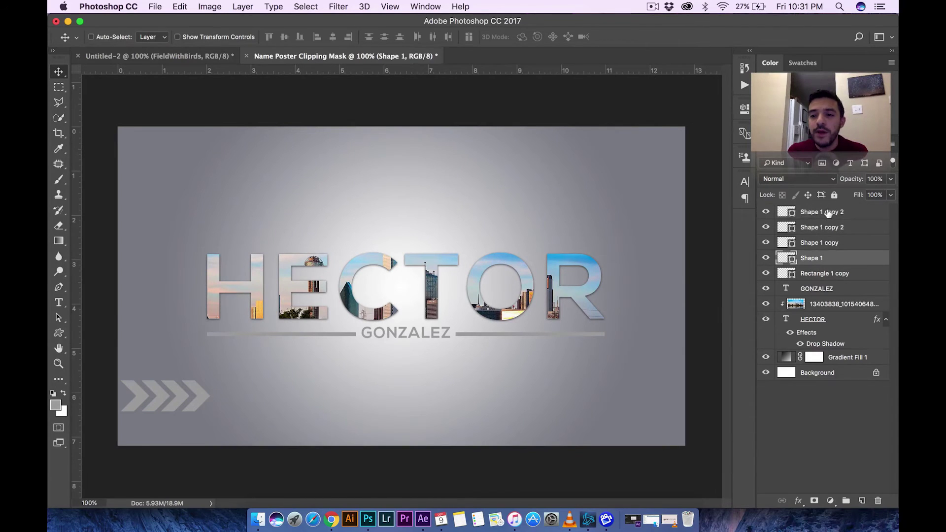
shift+click(827, 213)
drag(194, 397, 280, 400)
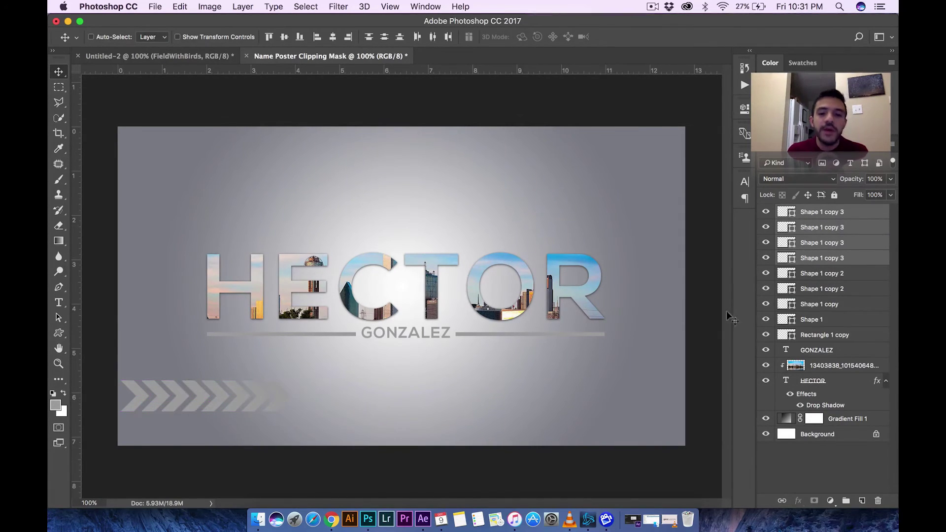
- Duplicate all chevrons rightward again, undoing a misplaced copy, until the strip reaches the right edge
click(822, 308)
click(821, 320)
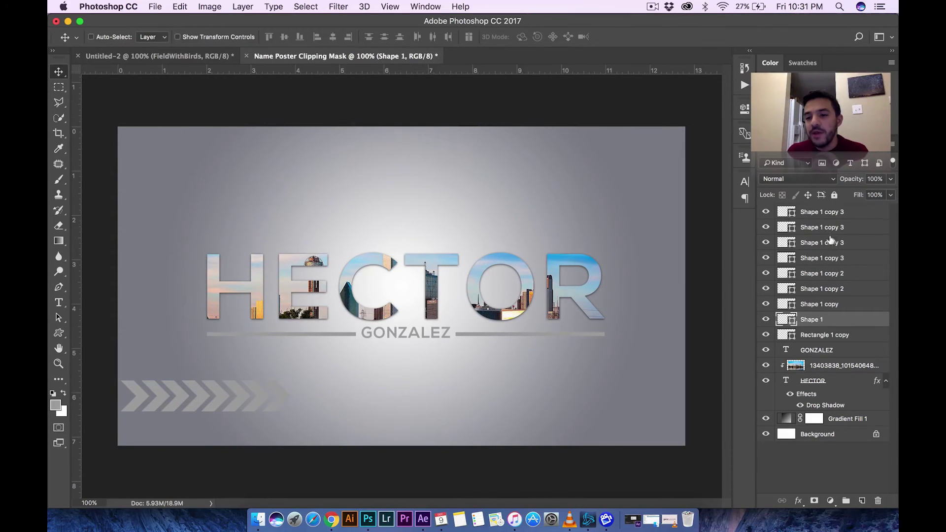
shift+click(820, 213)
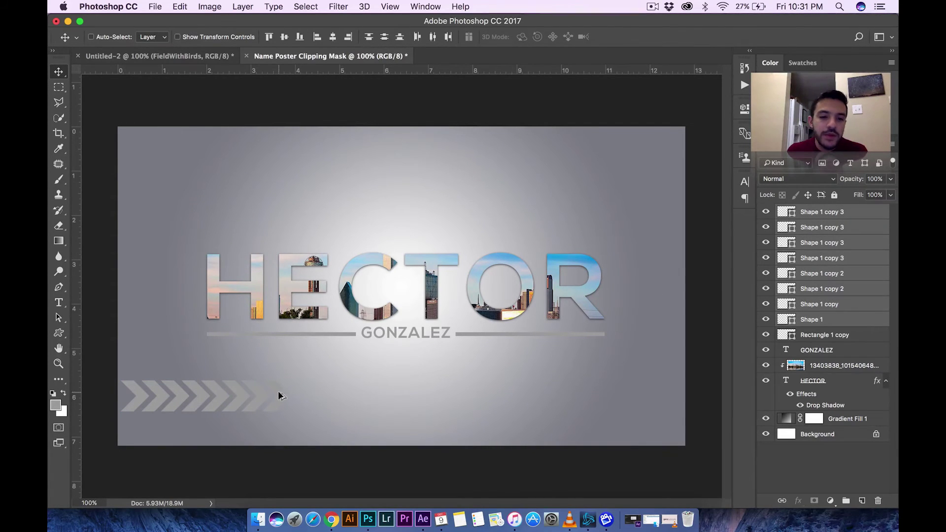
drag(276, 392, 441, 402)
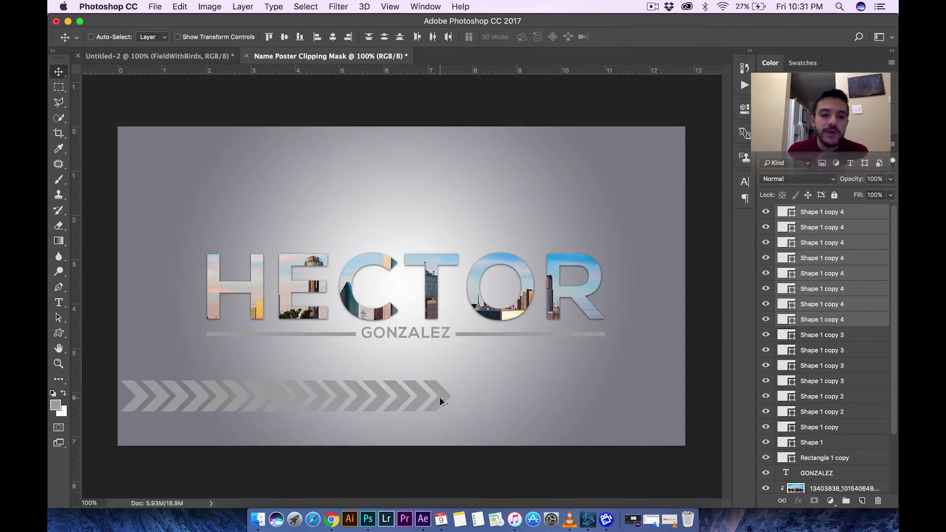
click(820, 444)
shift+click(831, 213)
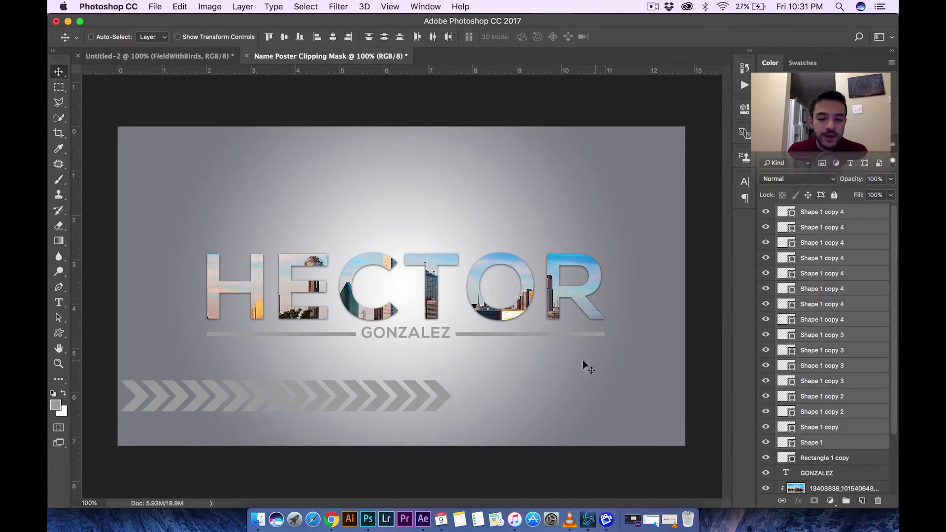
drag(439, 394, 734, 398)
key(super+z)
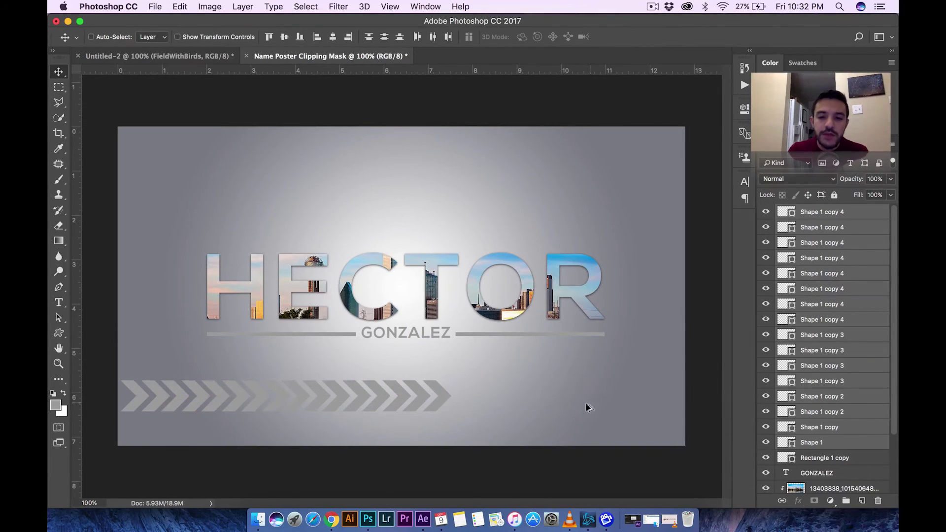
drag(442, 398, 608, 402)
drag(487, 398, 625, 394)
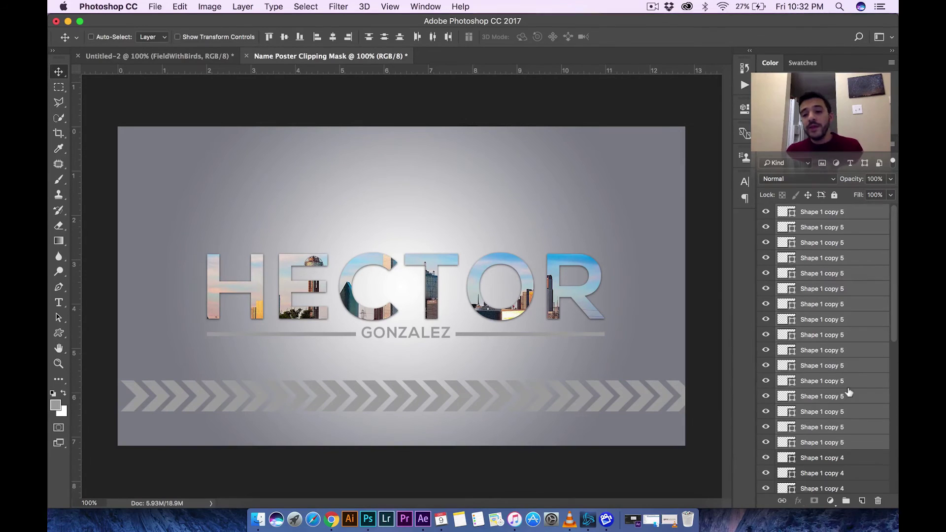
- Select every chevron layer from the topmost copy down to the original Shape 1
scroll(848, 392, down, 10)
scroll(848, 392, up, 10)
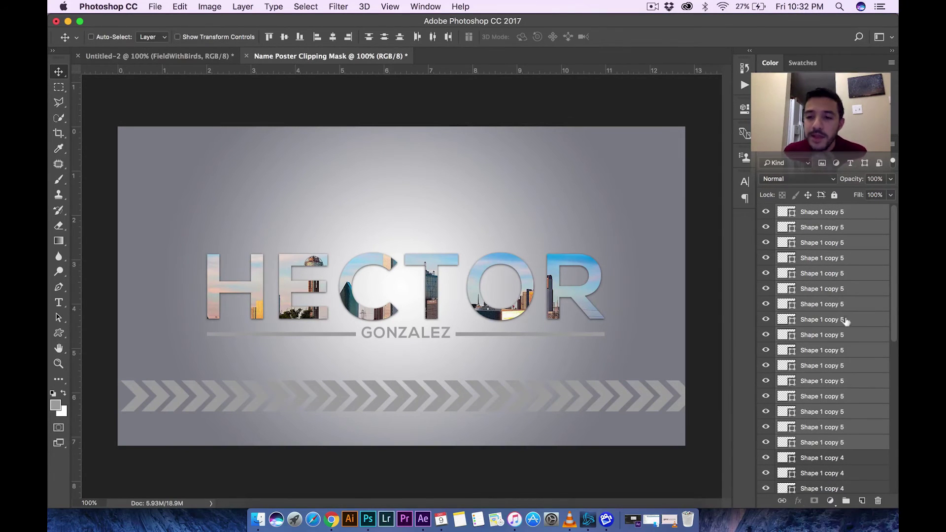
click(838, 246)
click(815, 213)
scroll(813, 295, down, 6)
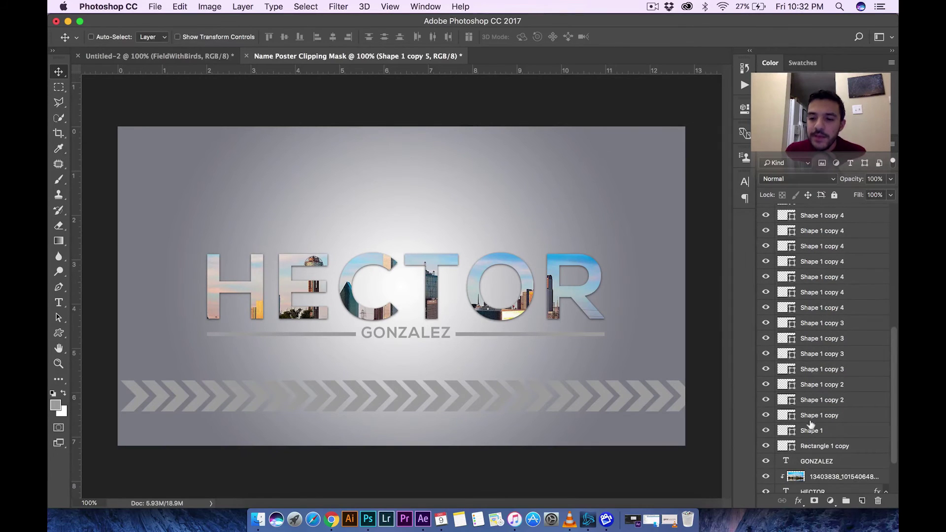
shift+click(812, 429)
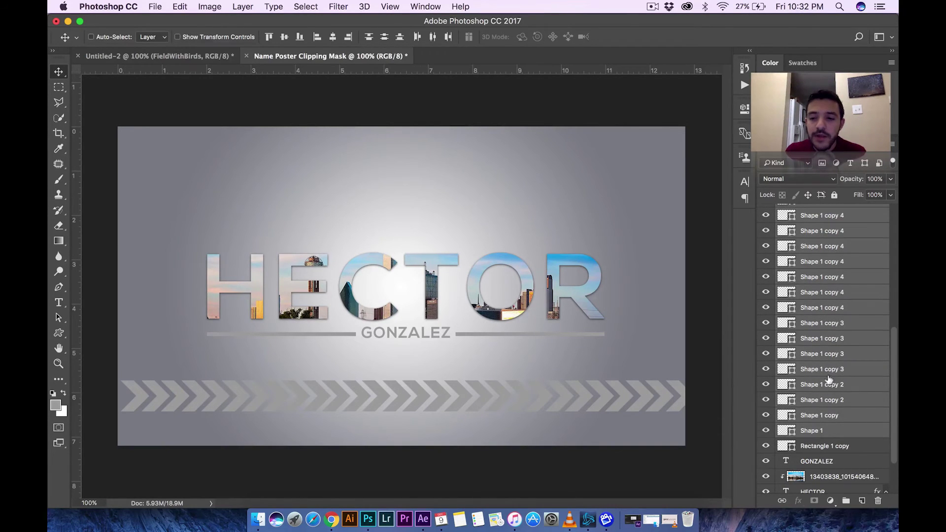
scroll(830, 345, up, 6)
click(830, 244)
click(832, 213)
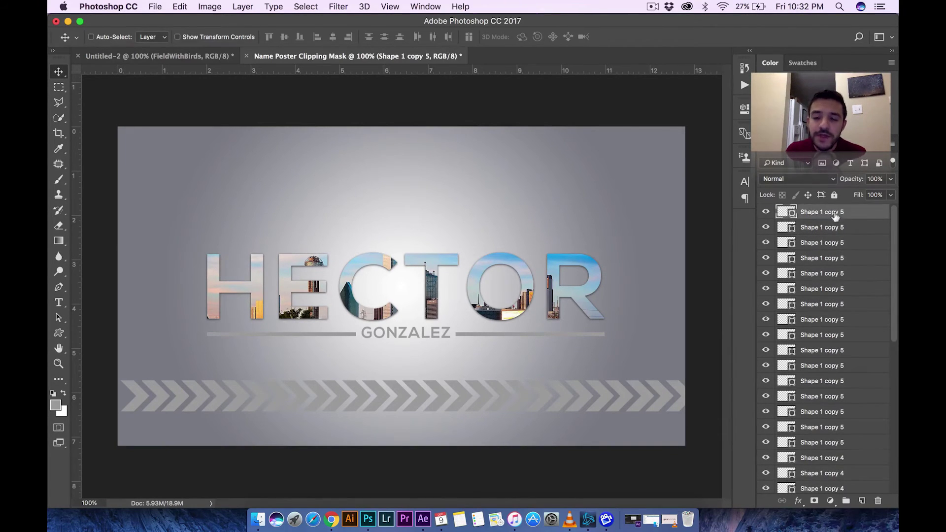
scroll(837, 246, down, 6)
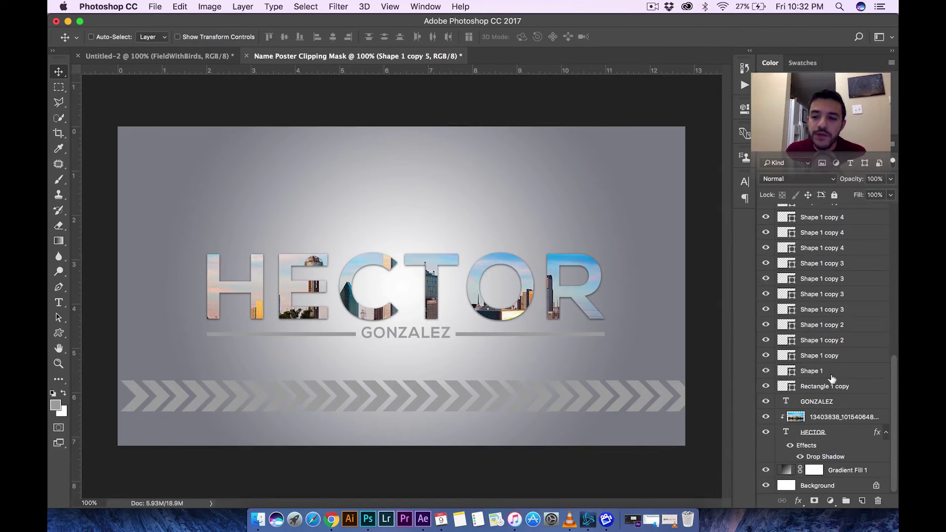
shift+click(831, 376)
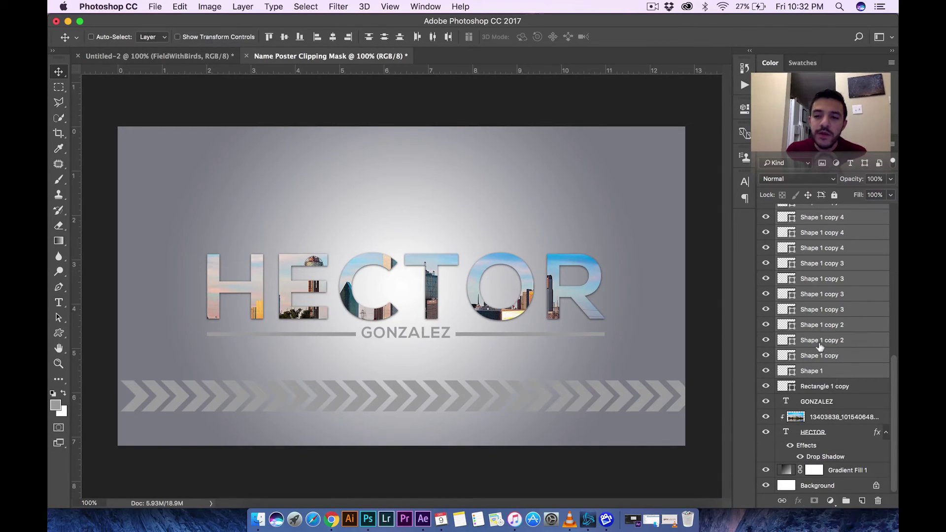
- Group the selected chevron layers into a new group named Arrows
right_click(819, 346)
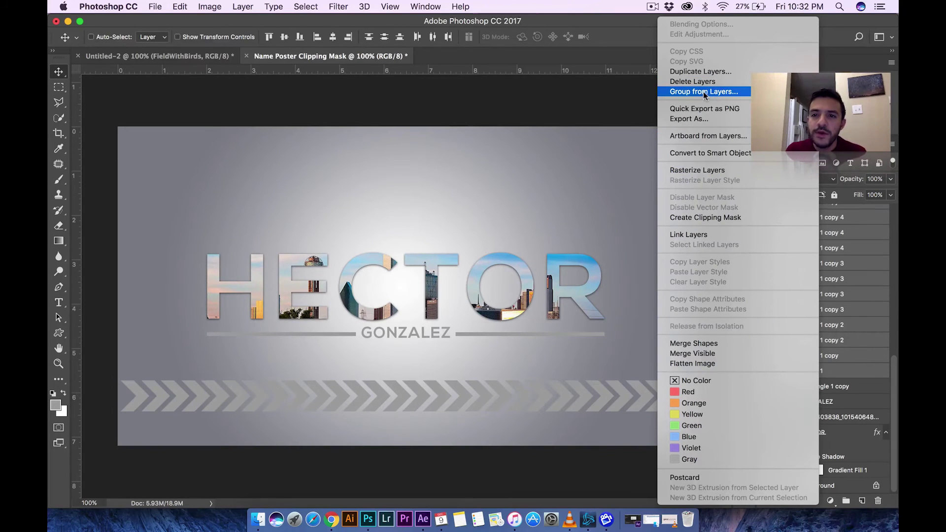
click(715, 93)
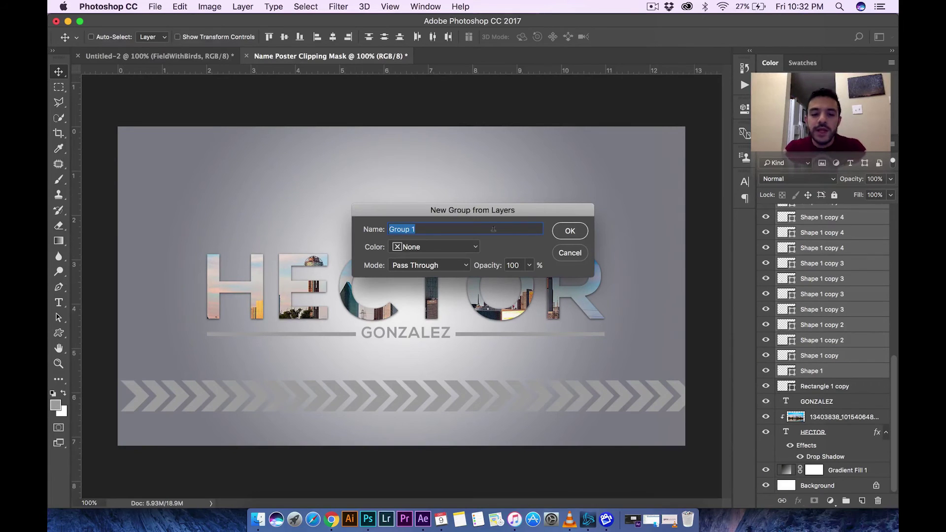
text(Arrows)
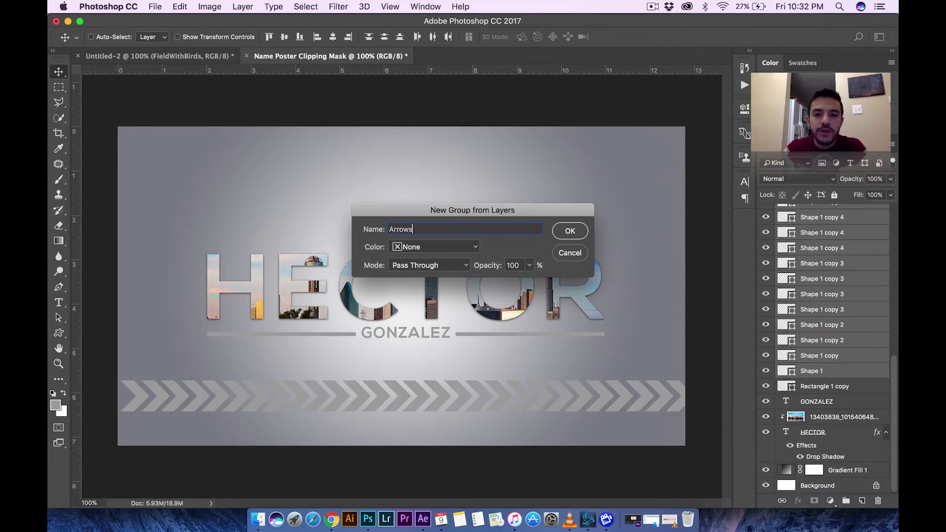
key(Return)
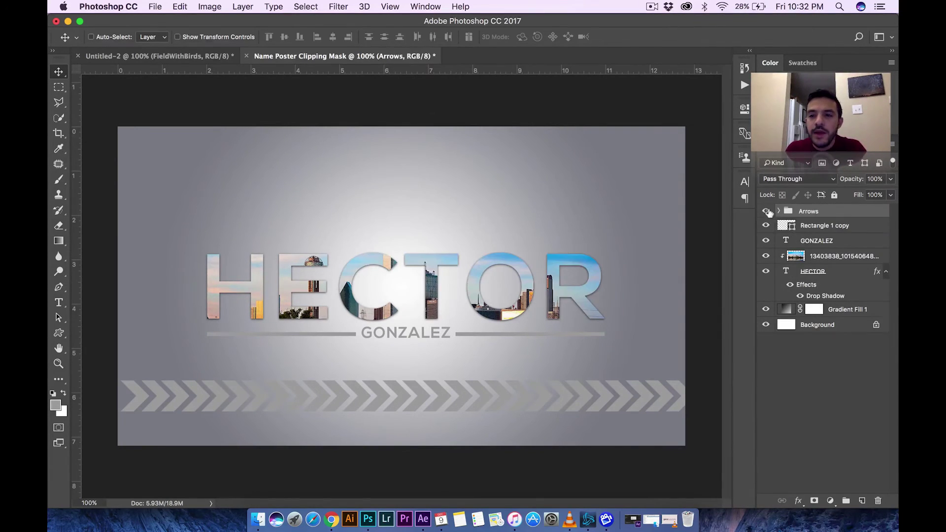
- Check the Arrows group's visibility, then drag the chevron strip to its final height near the bottom
click(767, 211)
click(766, 211)
click(767, 211)
click(769, 211)
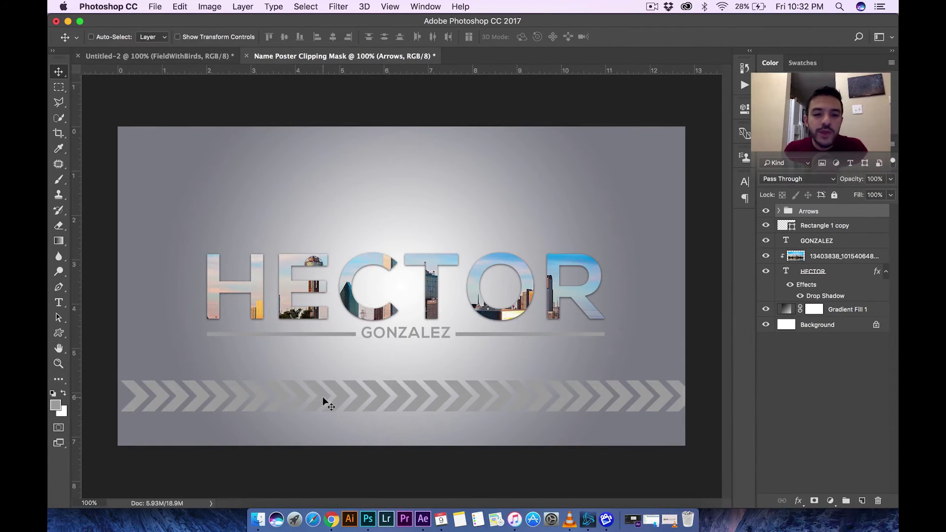
drag(345, 397, 270, 396)
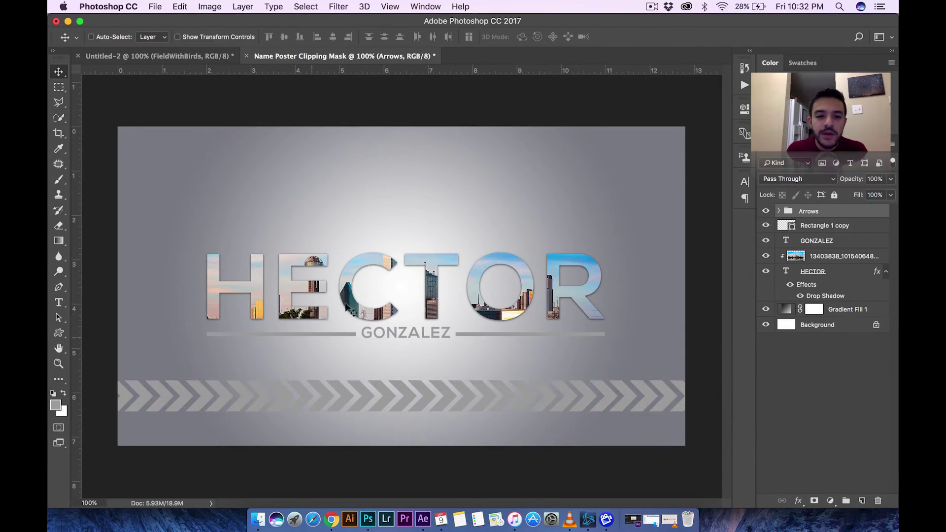
- Place albaster studio.jpg from Documents > Random Stuff into the poster as an embedded layer
click(155, 6)
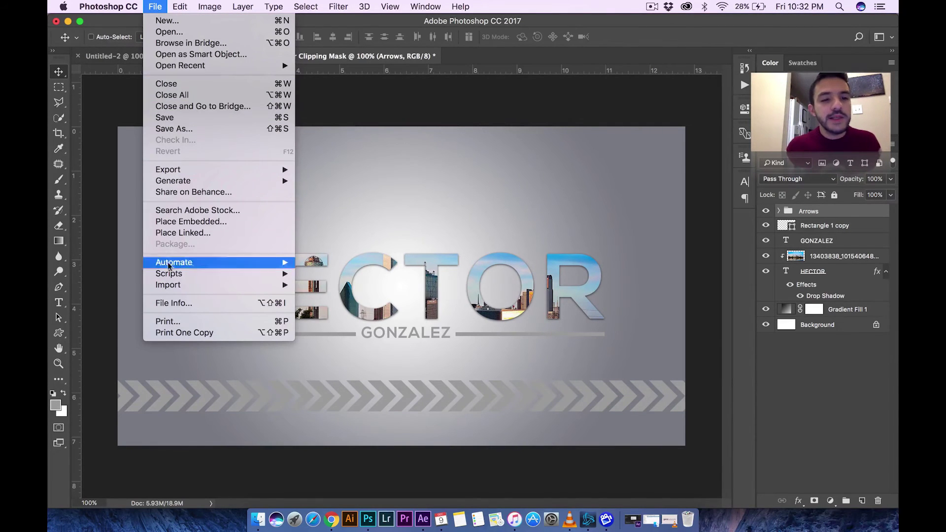
click(187, 221)
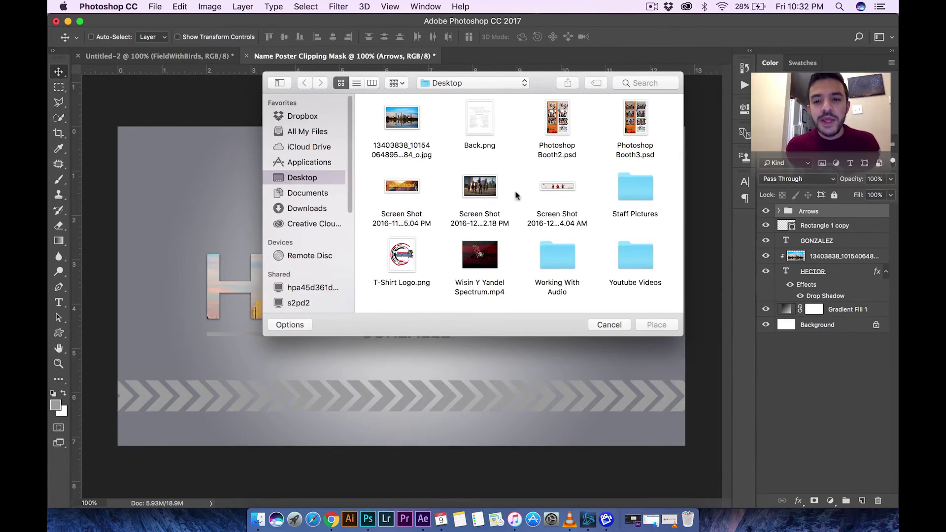
click(307, 194)
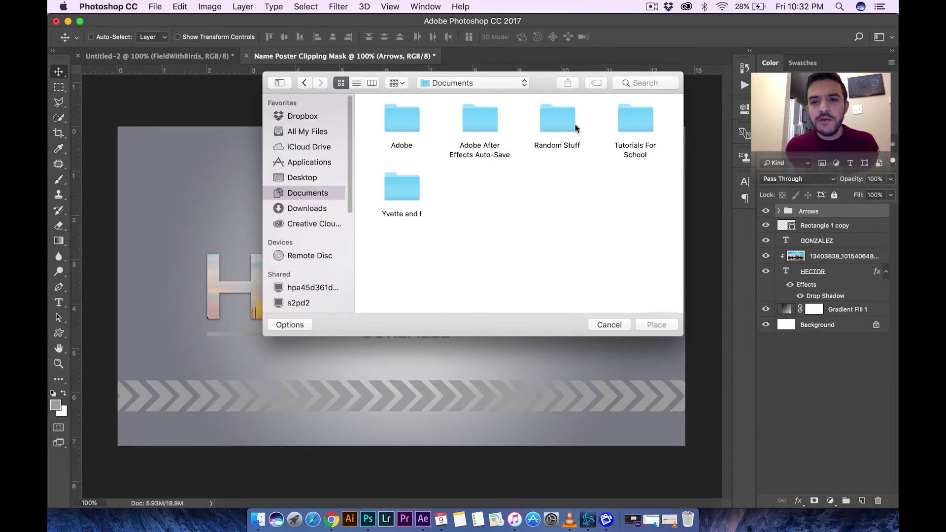
double_click(560, 123)
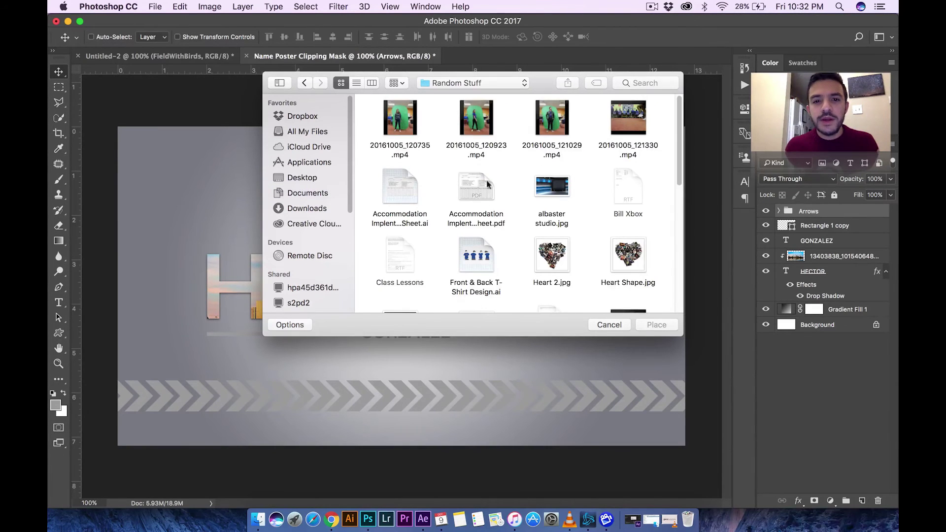
scroll(455, 224, down, 5)
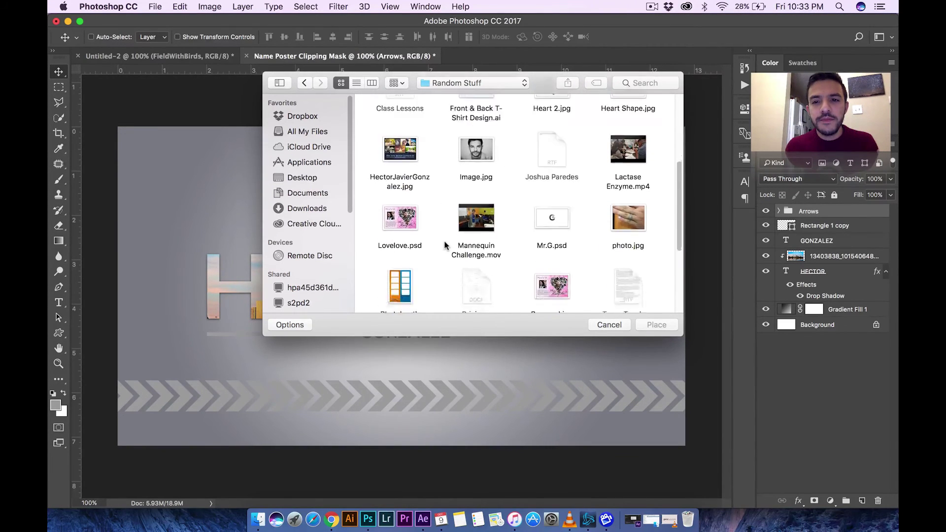
scroll(445, 245, down, 5)
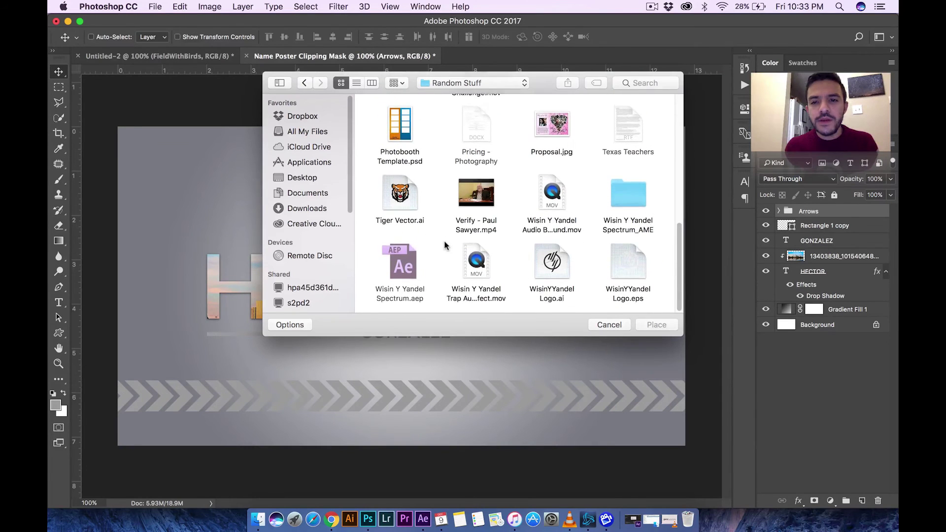
scroll(445, 245, up, 10)
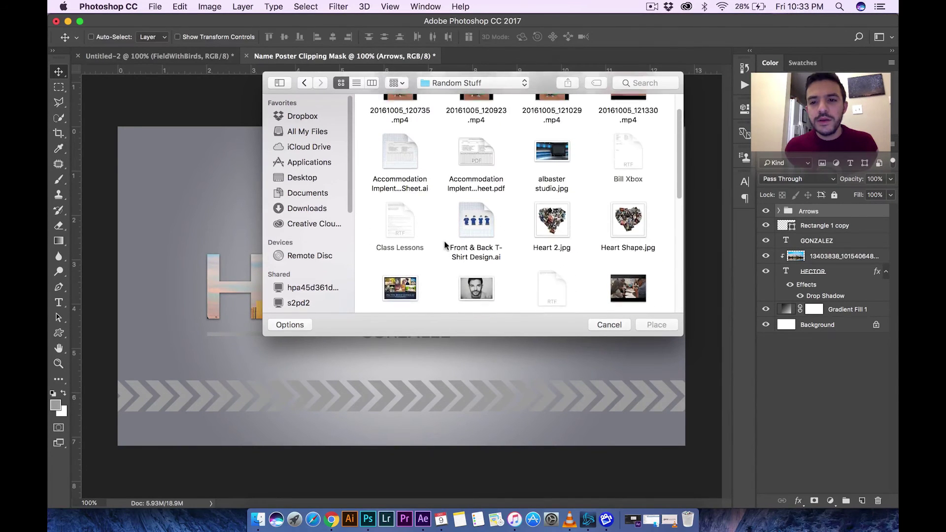
scroll(444, 245, up, 1)
click(558, 191)
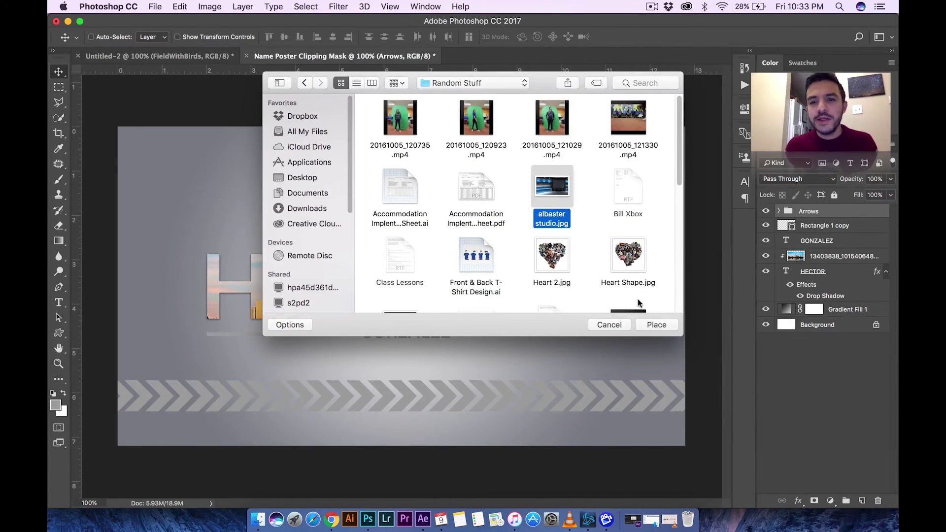
click(655, 325)
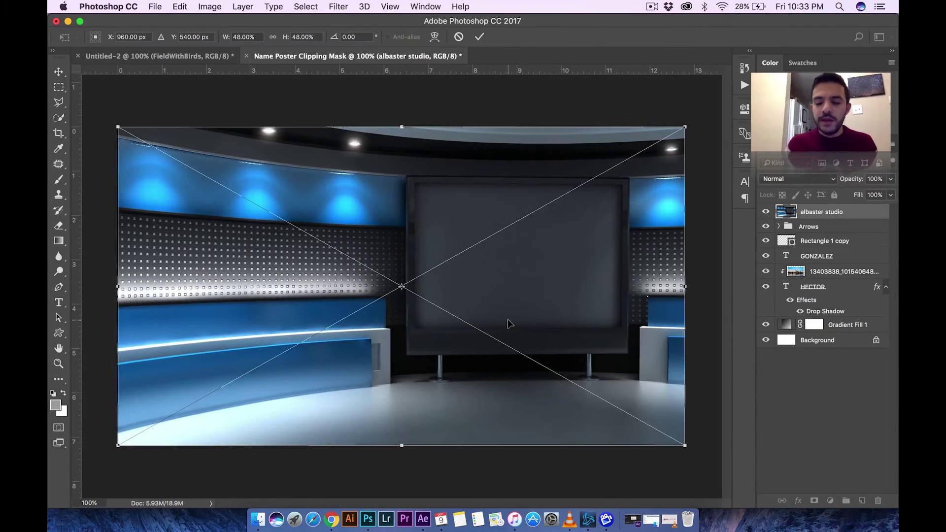
- Commit the studio photo, move it down over the arrows, clip it to them, and nudge it right
key(Return)
drag(499, 267, 503, 331)
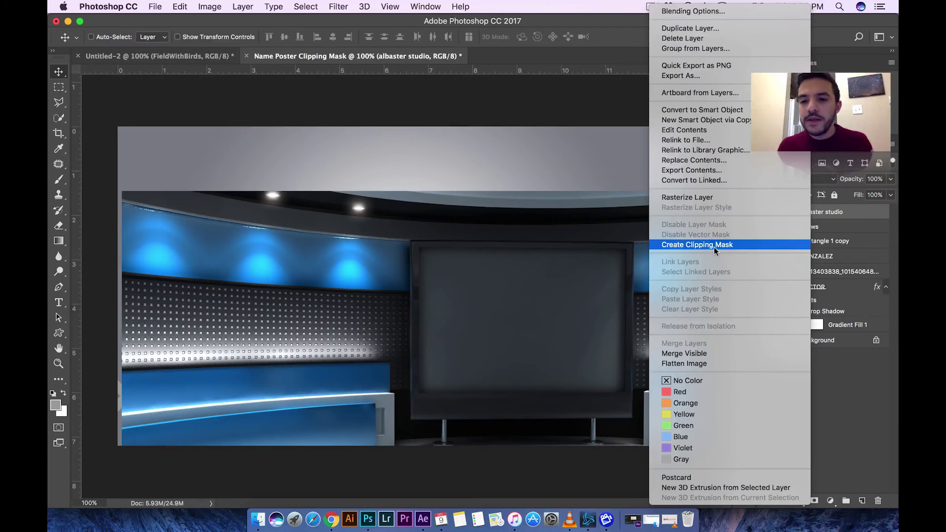
click(713, 245)
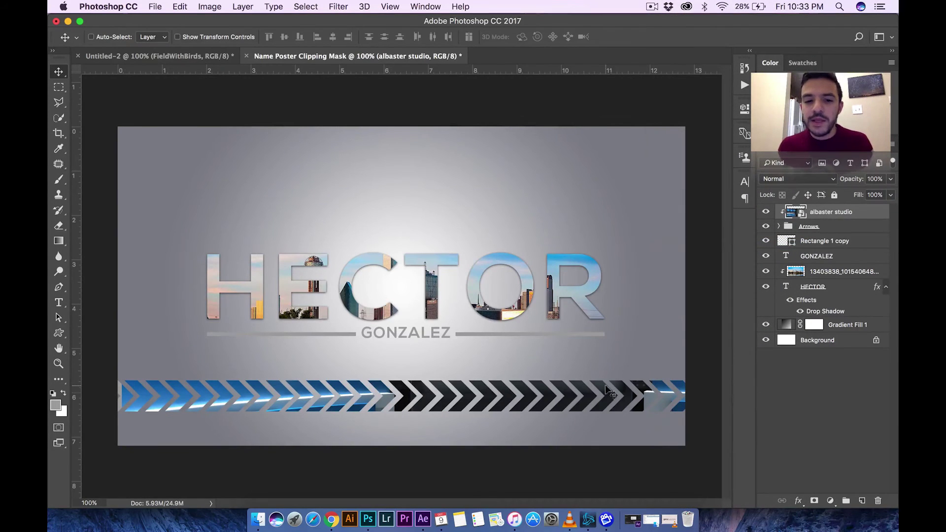
drag(579, 397, 555, 406)
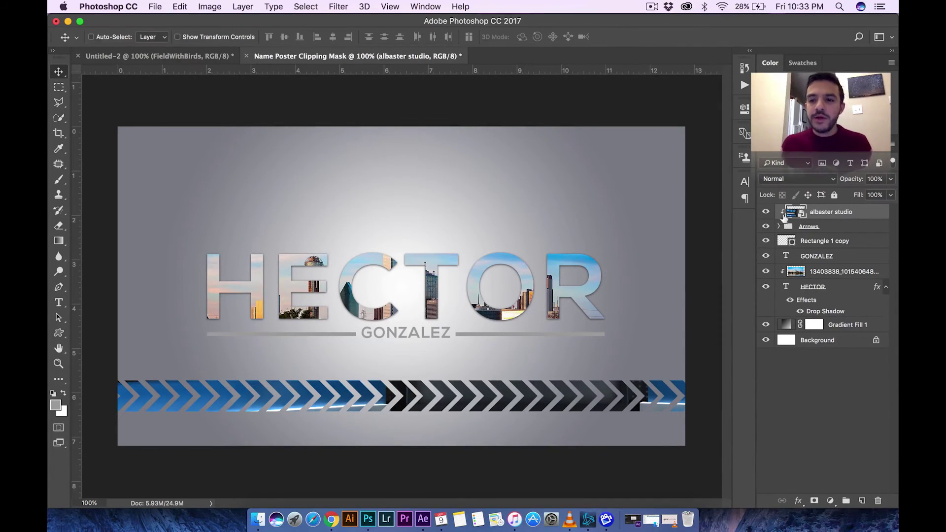
click(816, 247)
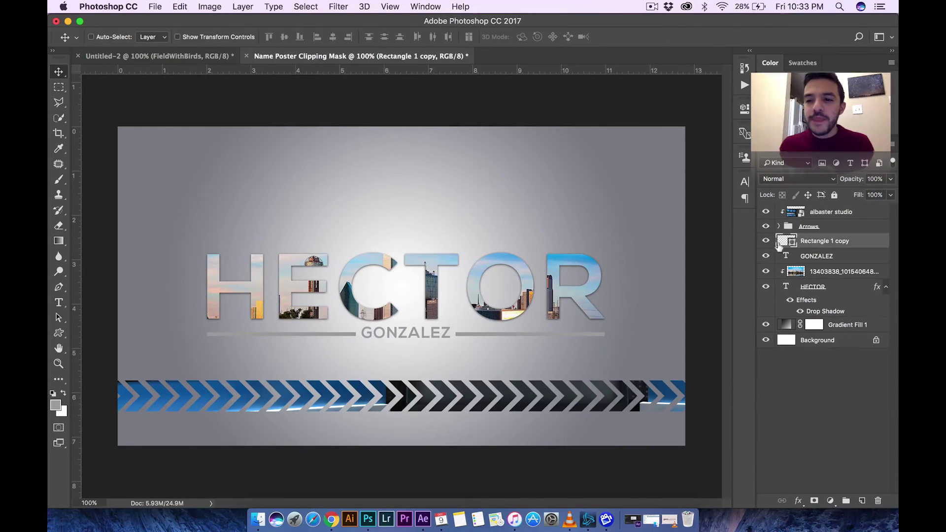
click(765, 241)
click(765, 241)
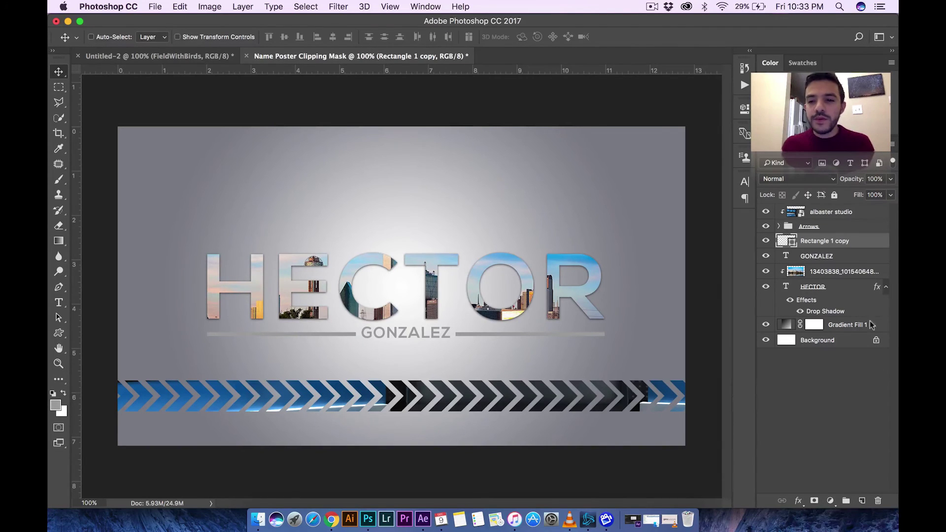
- Group the layers from albaster studio down to Gradient Fill 1 into Group 1 and verify it
click(831, 213)
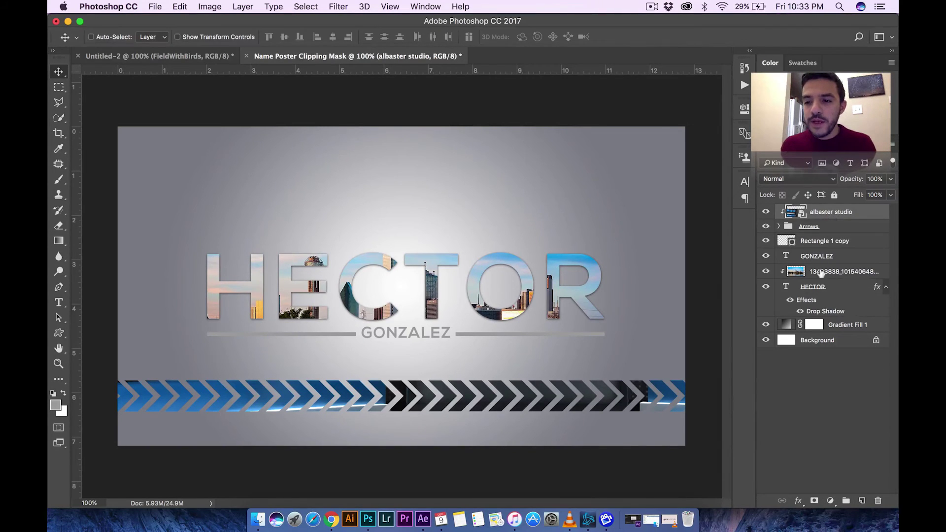
click(835, 327)
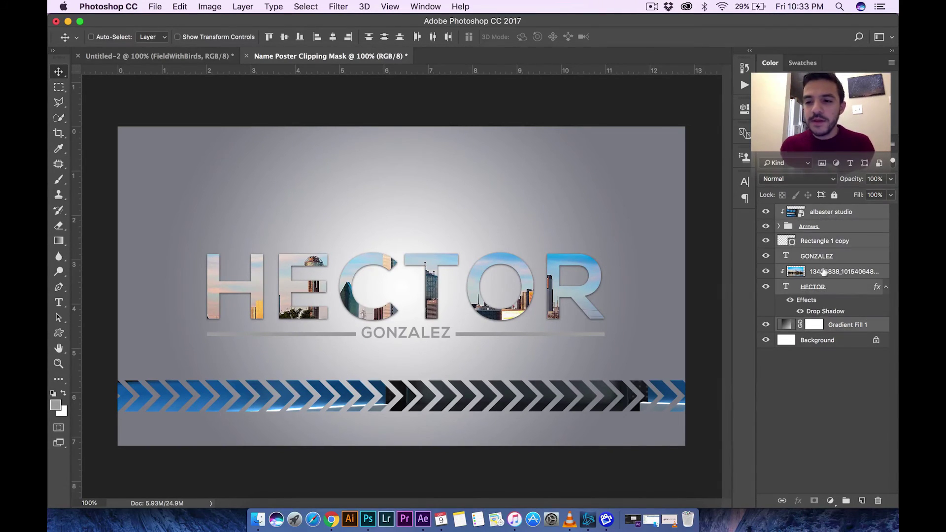
key(super+g)
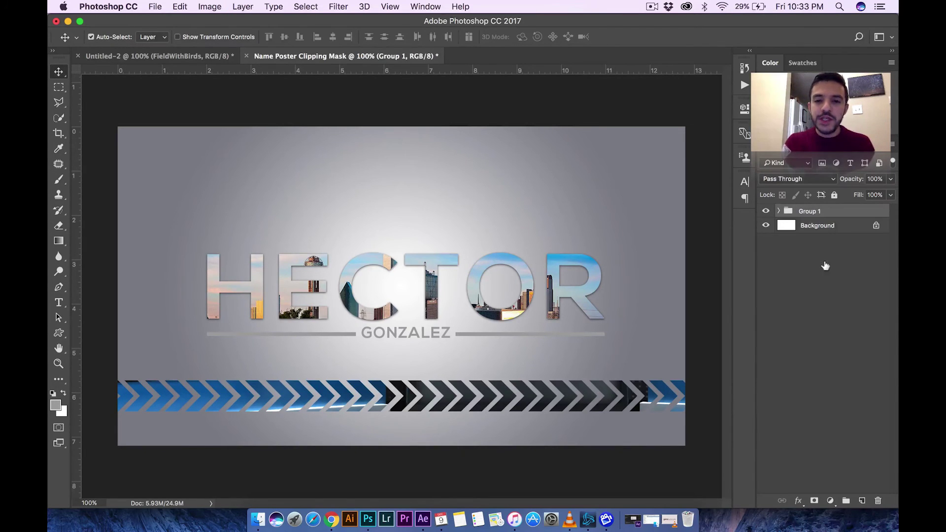
click(766, 212)
click(766, 212)
click(766, 212)
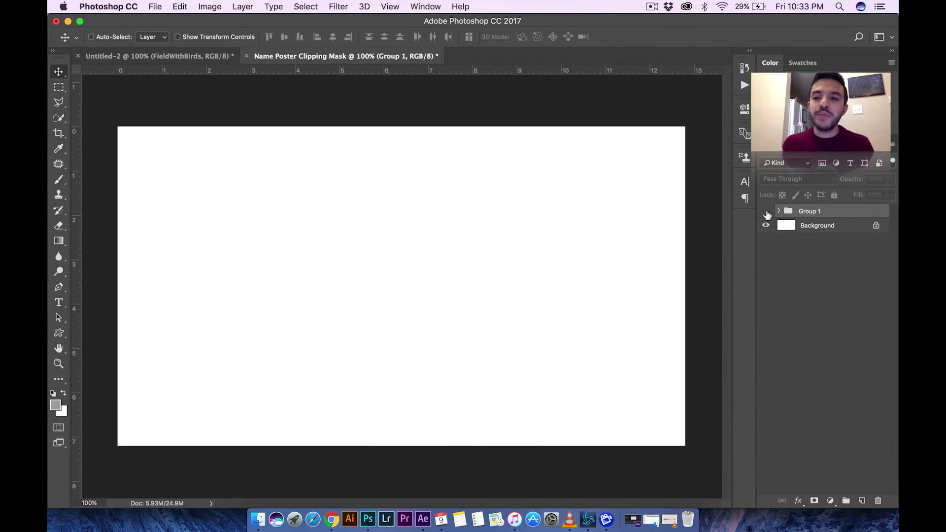
click(765, 211)
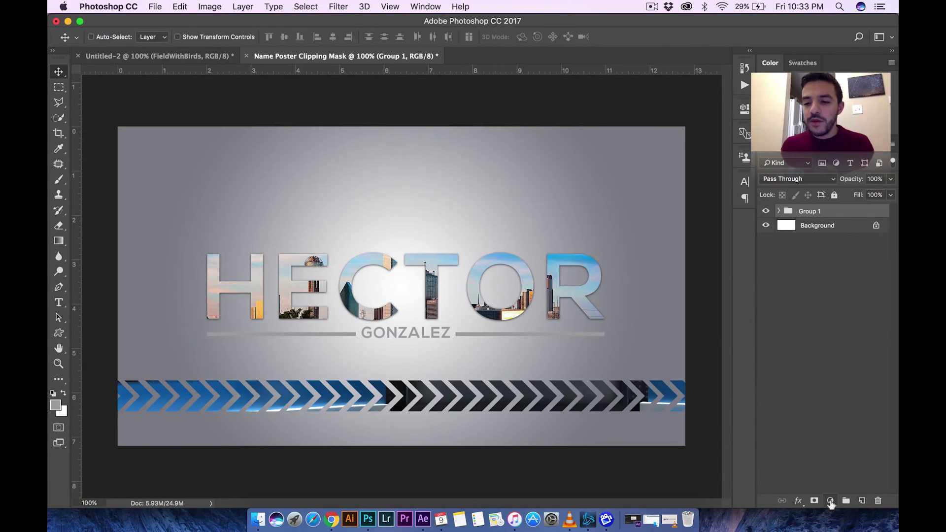
- Add a Photo Filter adjustment layer using Cooling Filter (80) at about 24% density
click(830, 500)
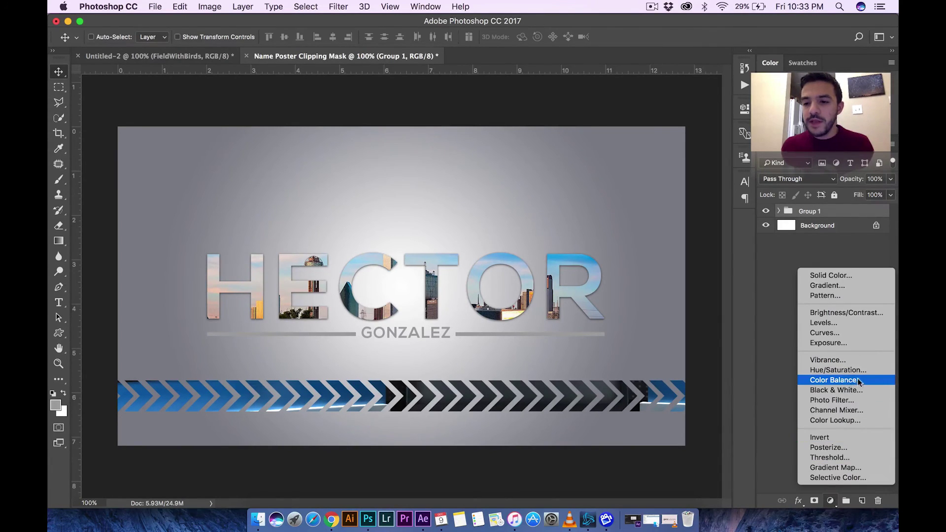
click(838, 400)
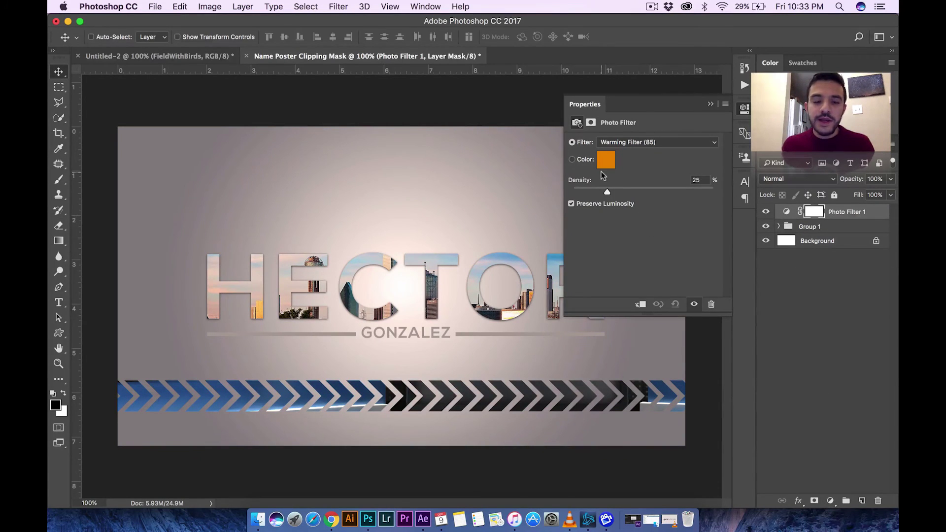
mouse_move(608, 192)
mouse_down()
mouse_move(655, 193)
mouse_move(606, 192)
mouse_up()
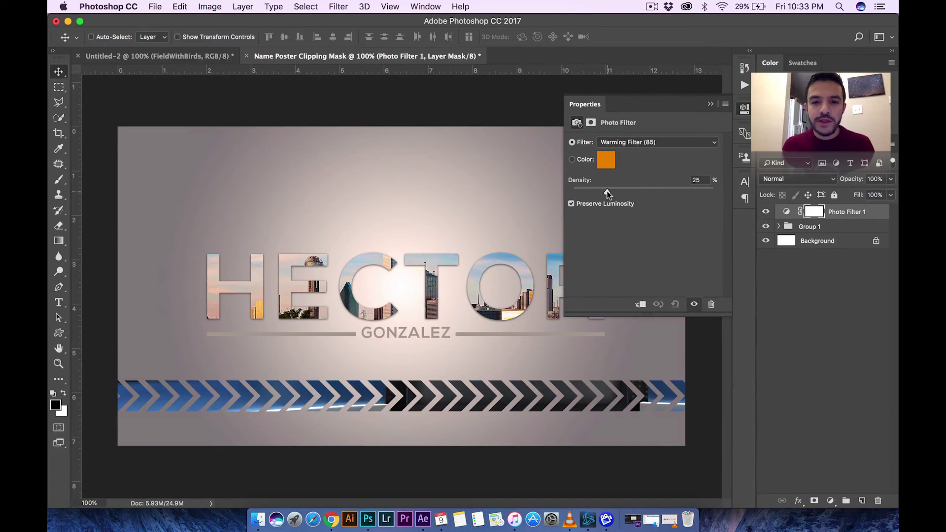
click(632, 142)
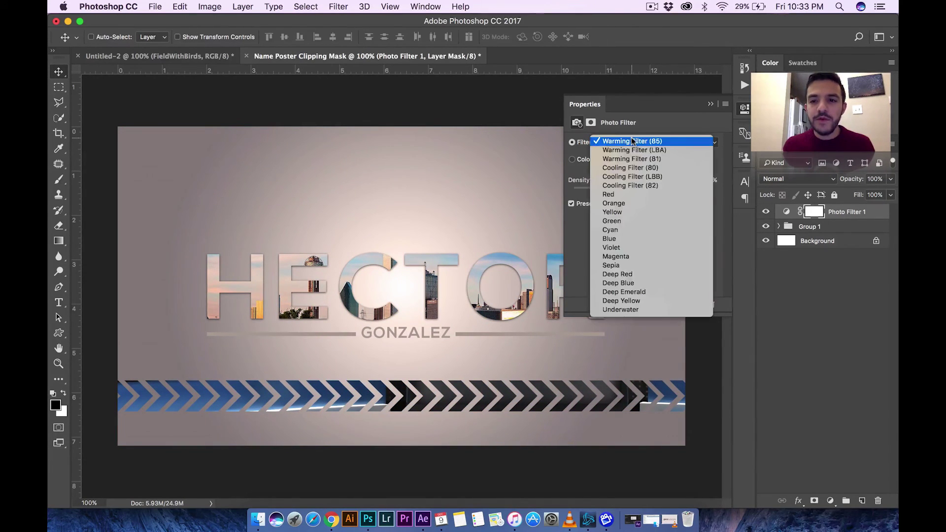
click(630, 168)
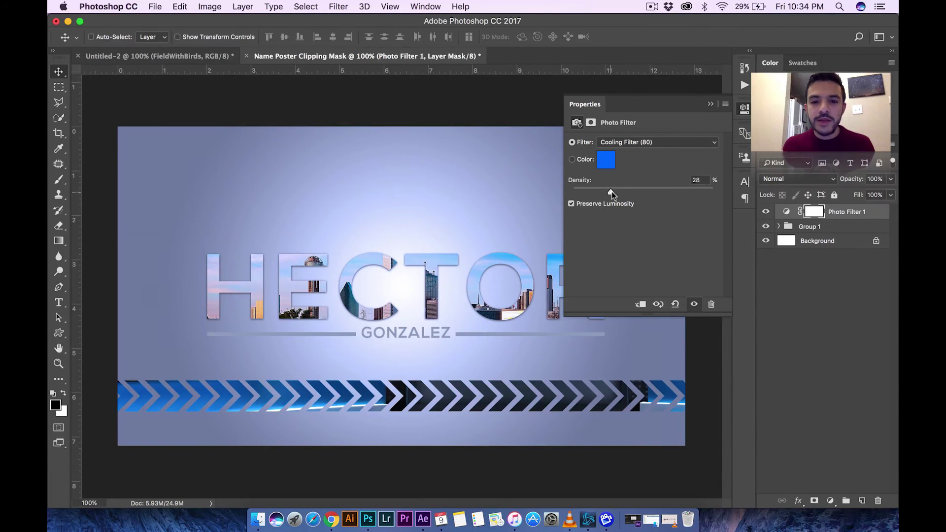
drag(610, 192, 601, 192)
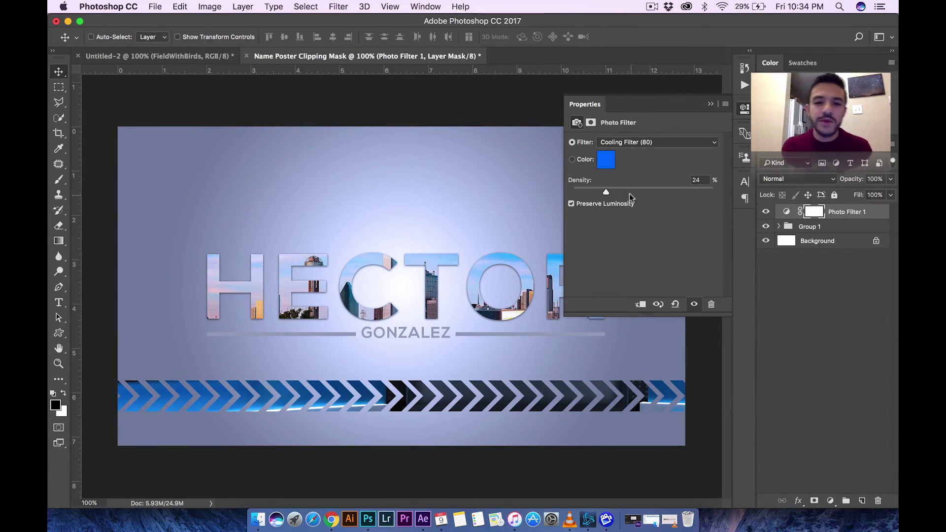
click(745, 112)
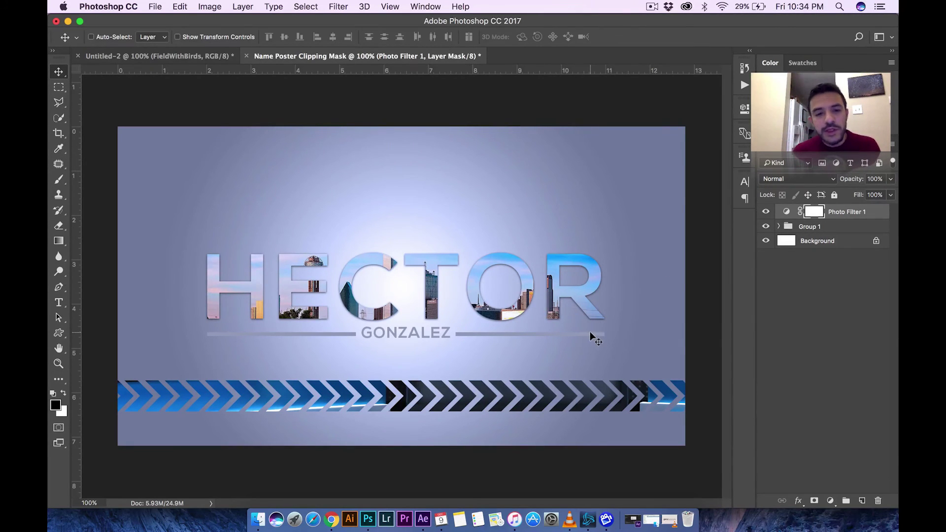
click(157, 7)
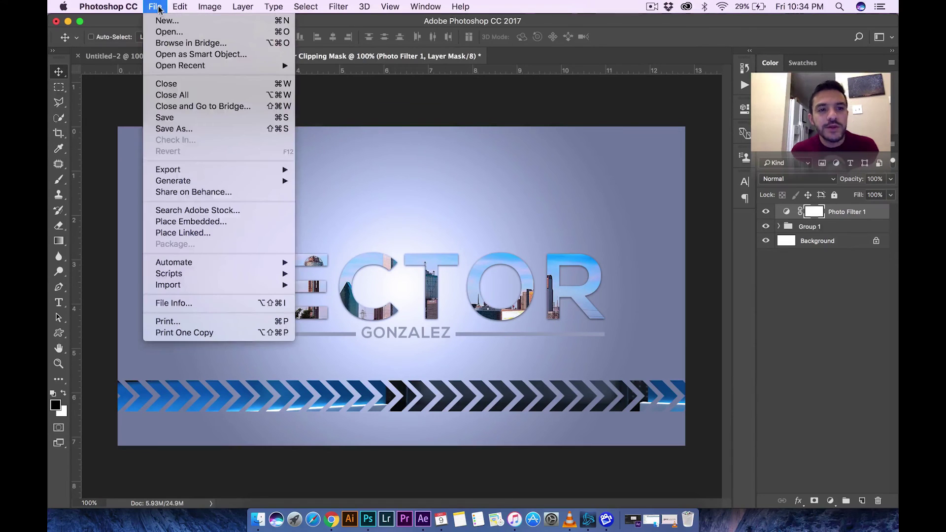
- Place LensFlare1.jpg from Tutorials For School > Modern Poster Tutorial > Files Used into the poster
click(221, 221)
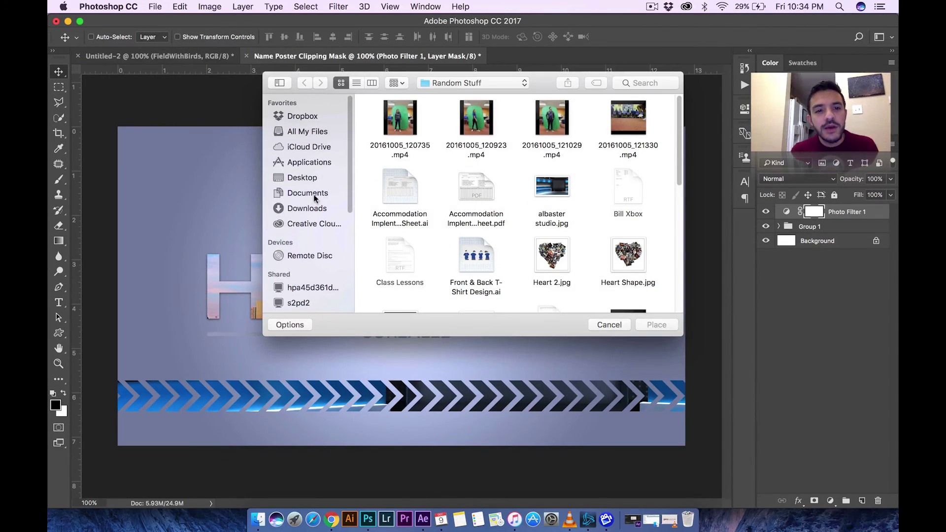
click(314, 198)
double_click(626, 129)
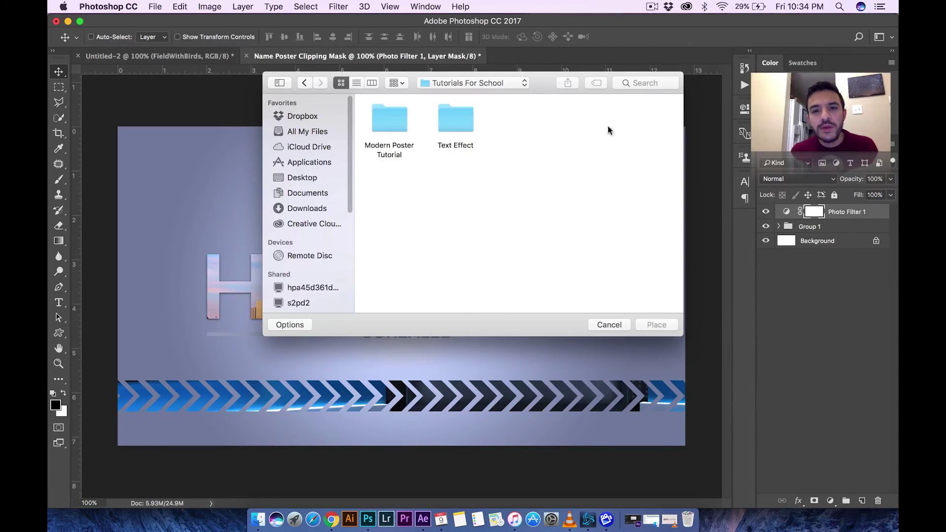
double_click(392, 127)
double_click(398, 131)
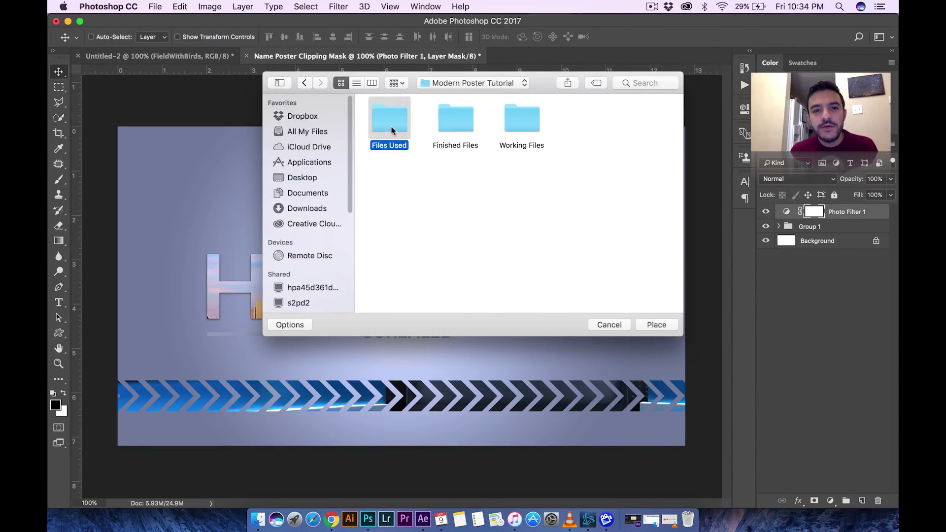
click(485, 120)
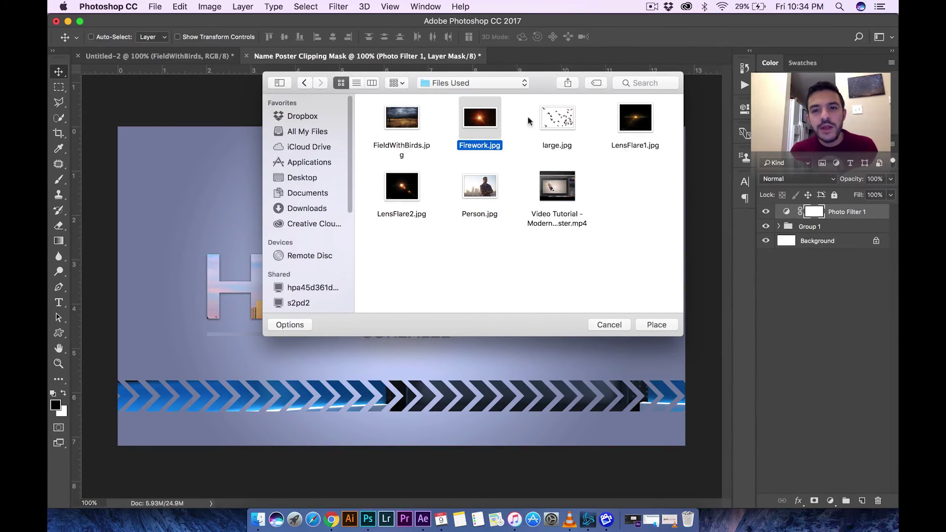
click(641, 125)
click(650, 325)
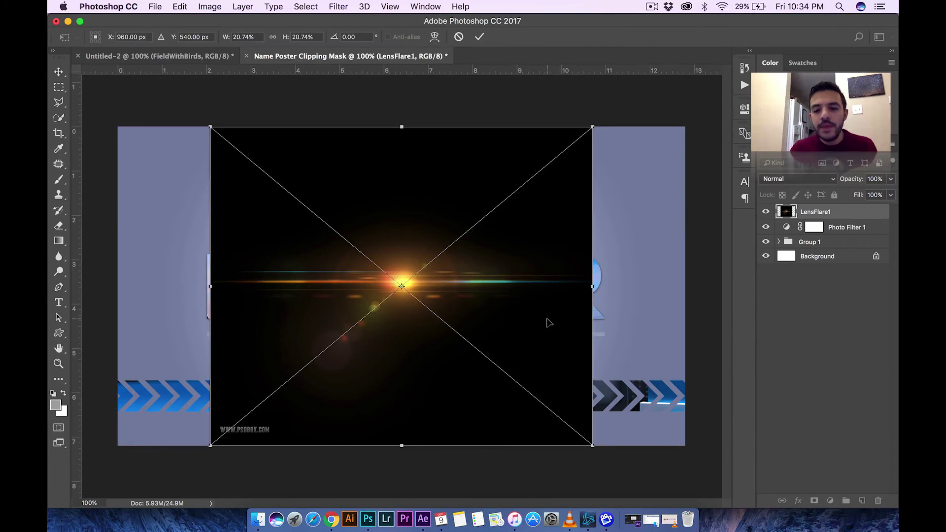
- Rasterize the LensFlare1 layer and delete the watermark text at its bottom-left corner
right_click(814, 217)
click(715, 200)
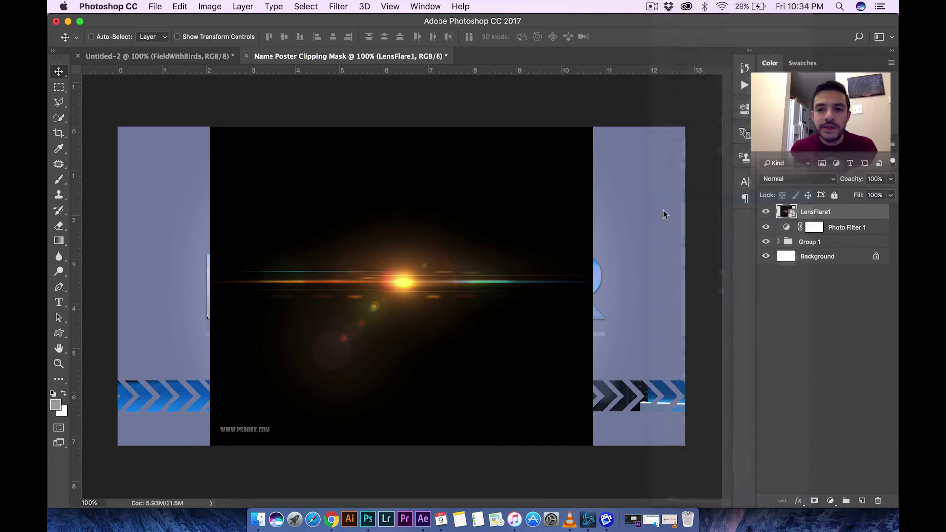
click(59, 88)
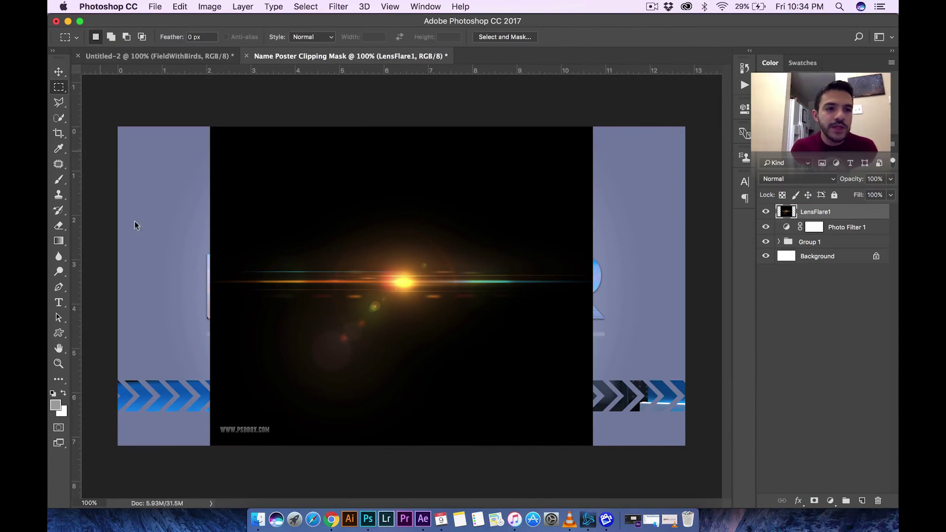
drag(201, 418, 284, 445)
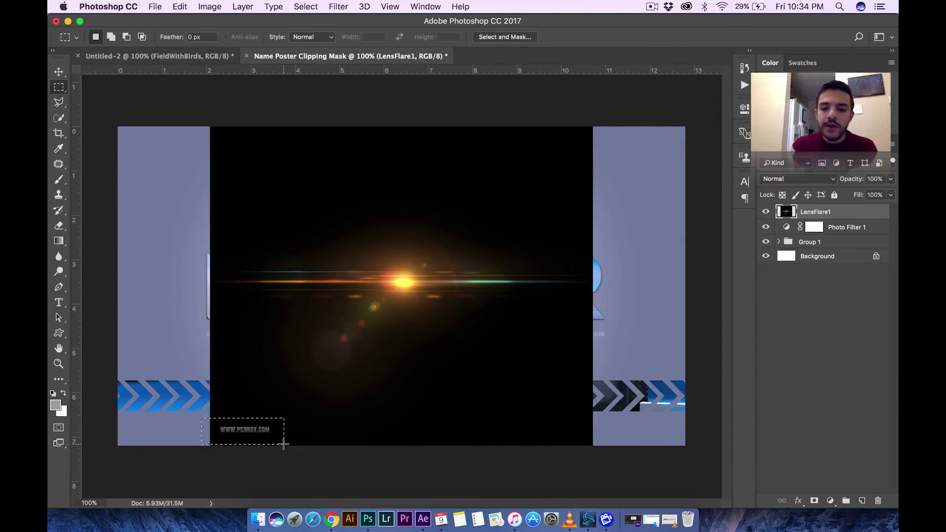
key(Delete)
key(ctrl+d)
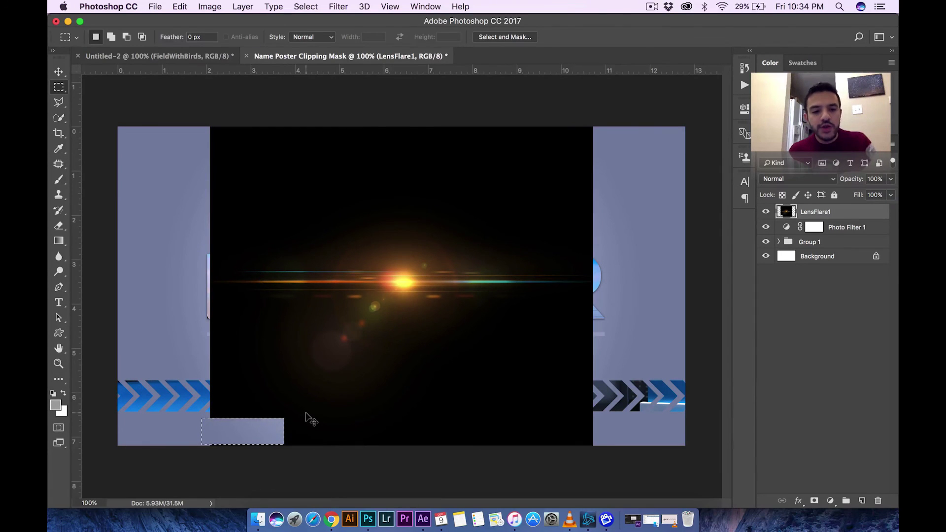
- Set LensFlare1 to Screen blend mode and move its glow just left of the H
click(793, 179)
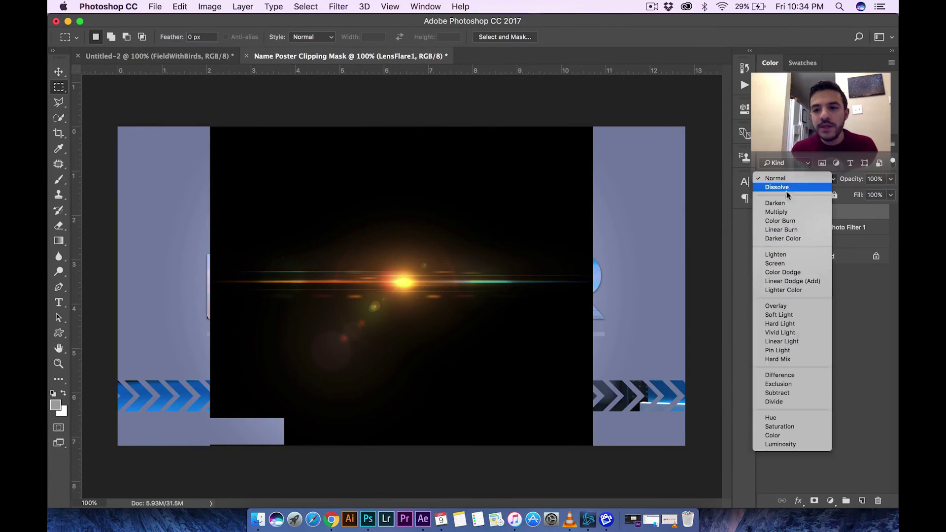
click(782, 264)
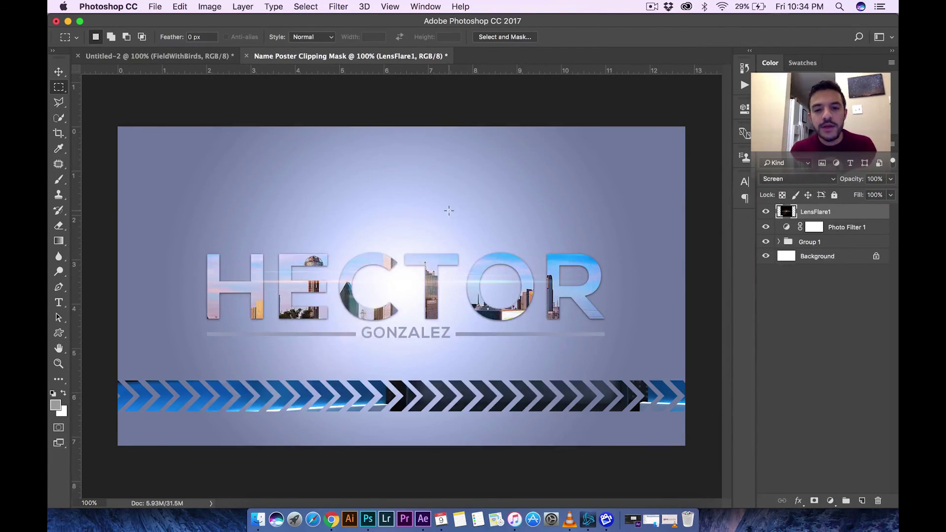
key(v)
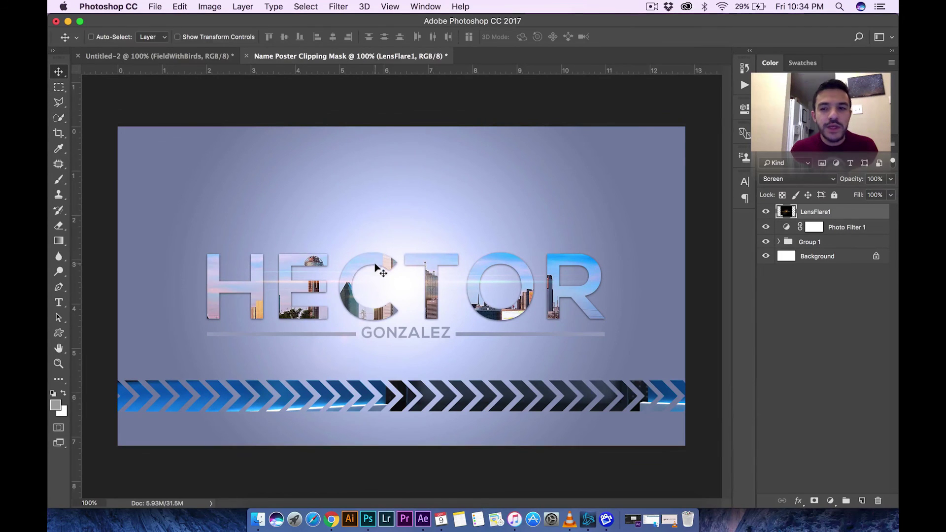
drag(386, 285, 207, 263)
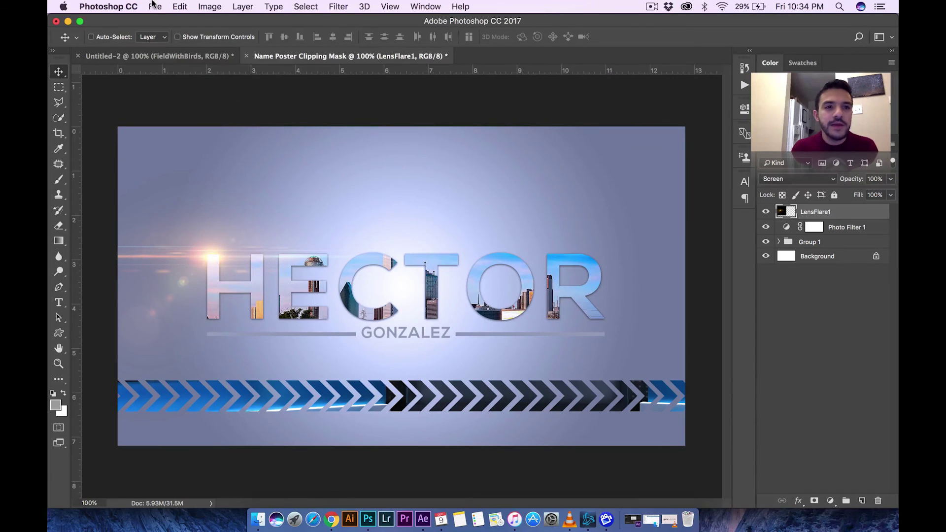
- Place LensFlare2.jpg into the poster as an embedded layer
click(155, 7)
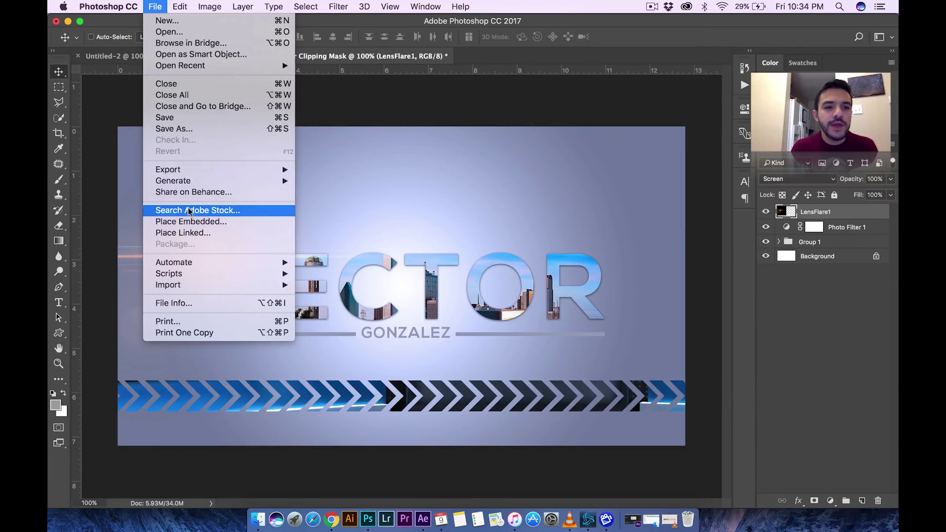
click(197, 221)
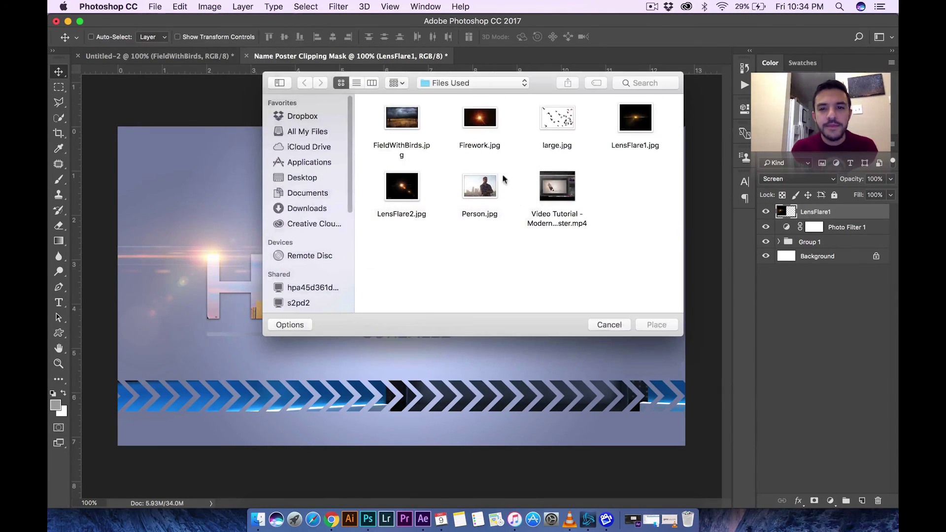
click(415, 193)
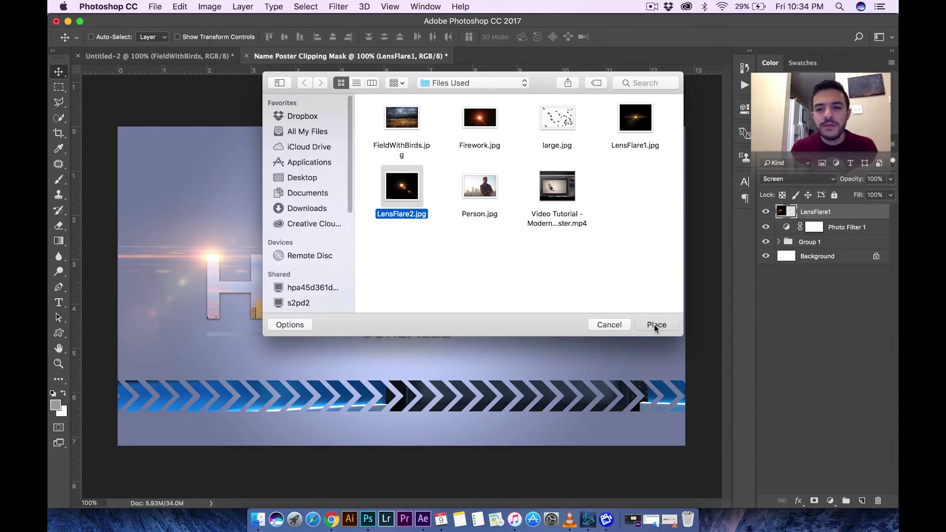
key(Return)
key(Return)
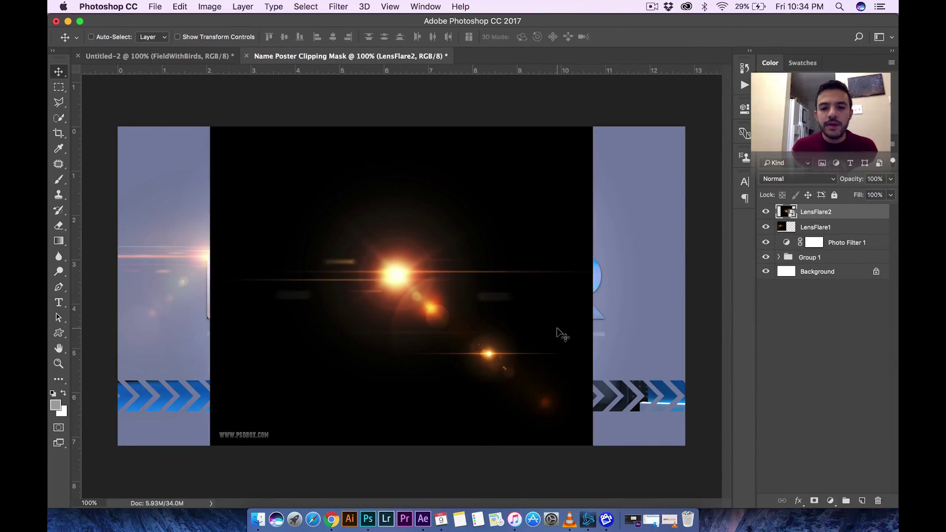
- Rasterize the LensFlare2 layer and clear the watermark area at its bottom-left corner
right_click(819, 215)
click(731, 197)
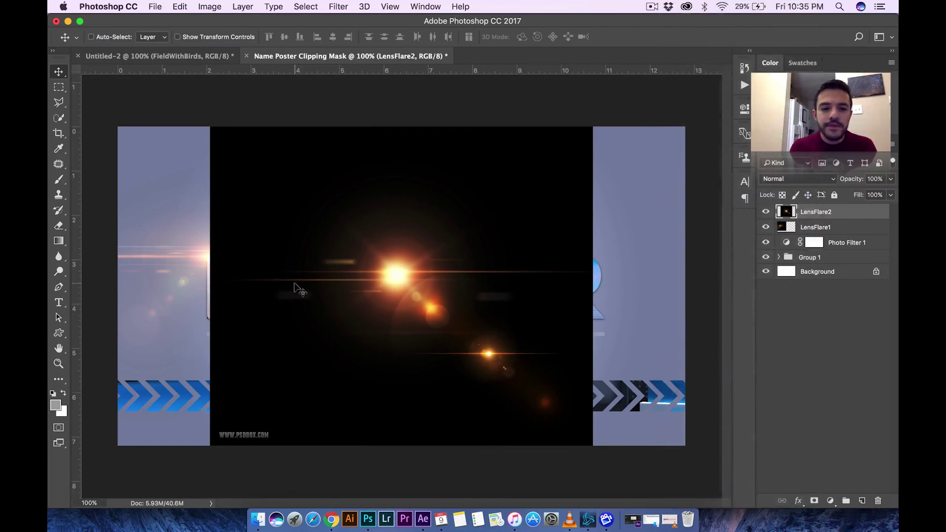
click(58, 87)
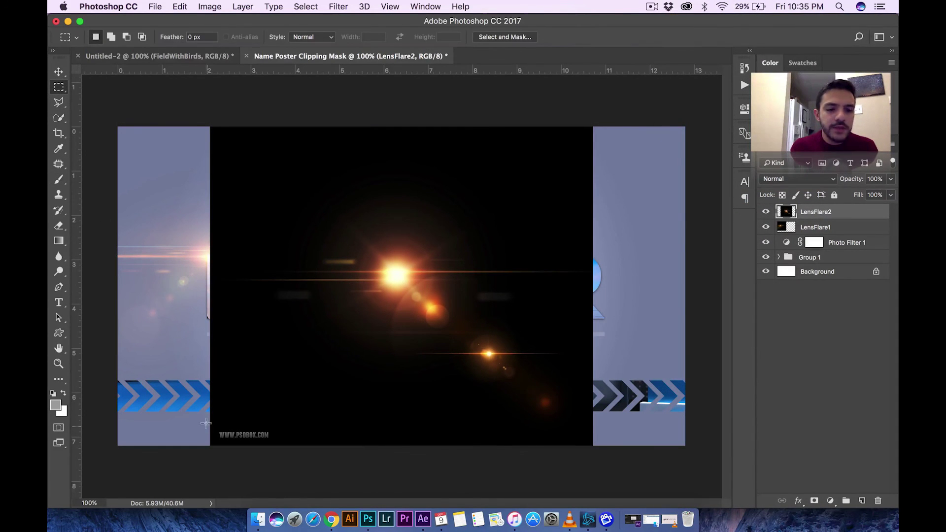
drag(206, 422, 294, 464)
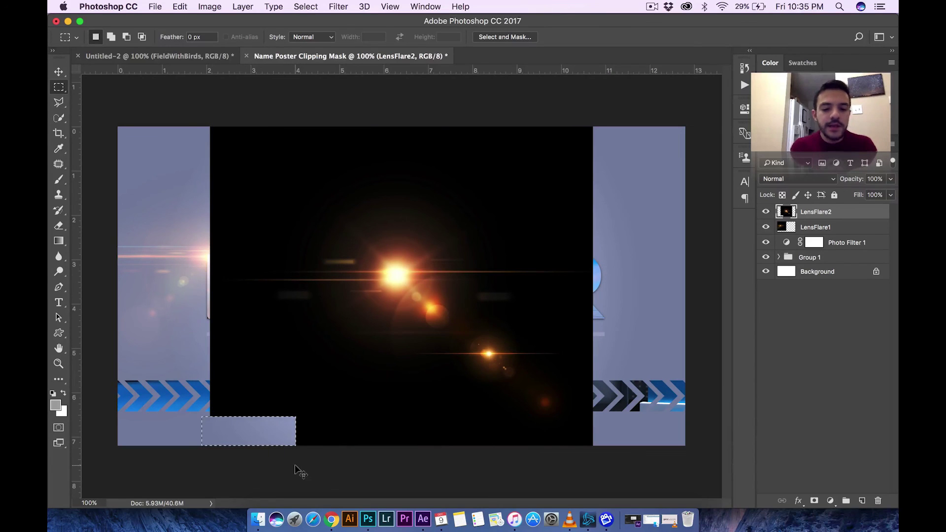
key(cmd+d)
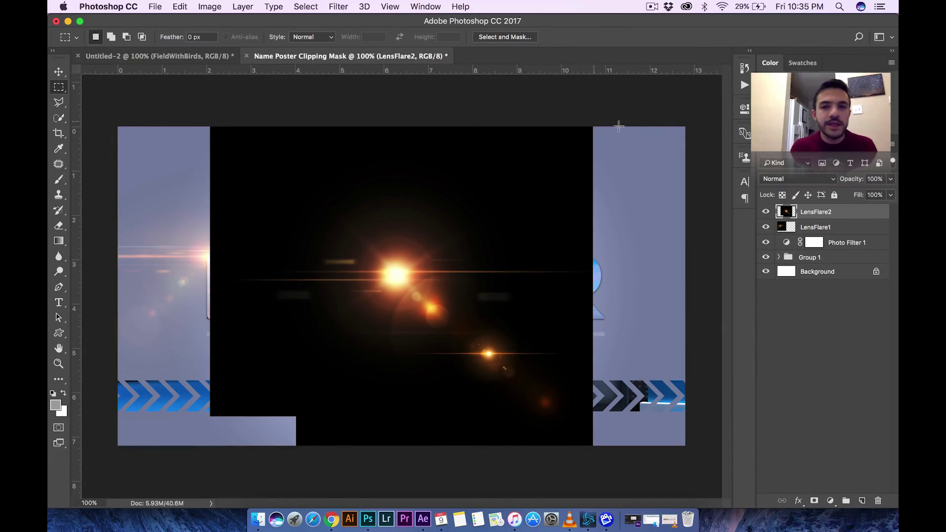
- Set LensFlare2 to Screen blend mode and move its glow beside the R
click(783, 178)
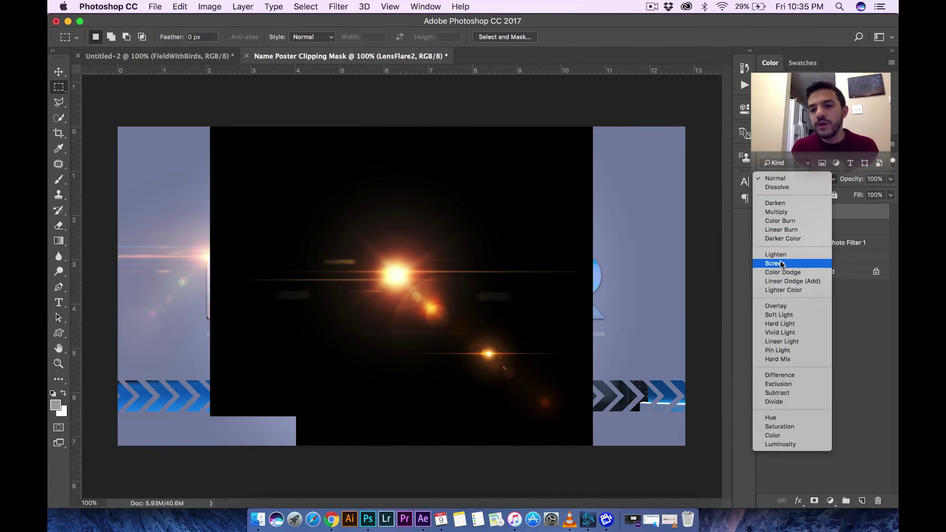
click(788, 262)
key(v)
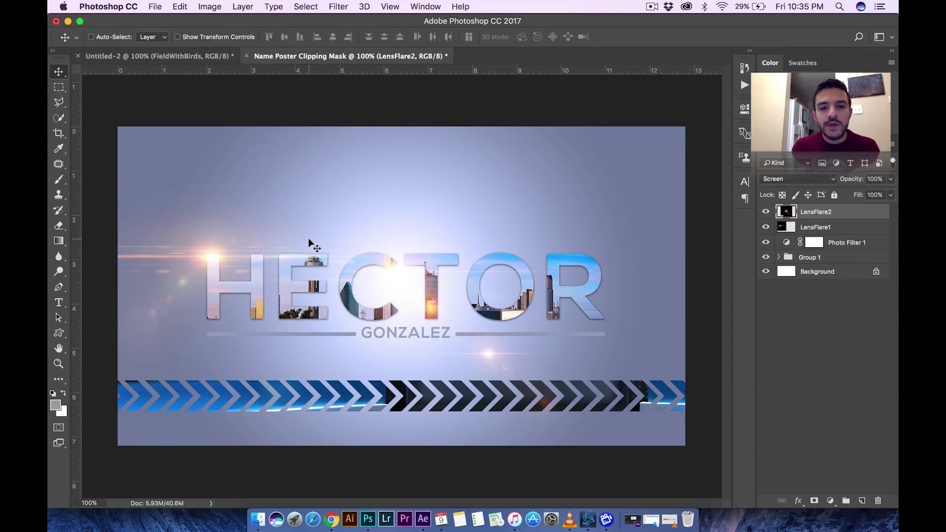
drag(378, 272, 584, 306)
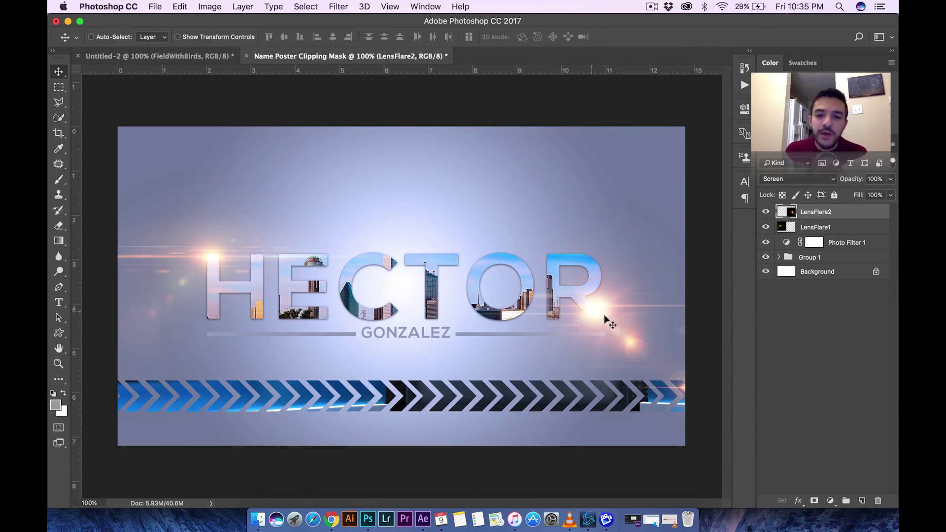
- Drag LensFlare1 and LensFlare2 into Group 1, verify the expanded group, and zoom out to the whole poster
click(811, 258)
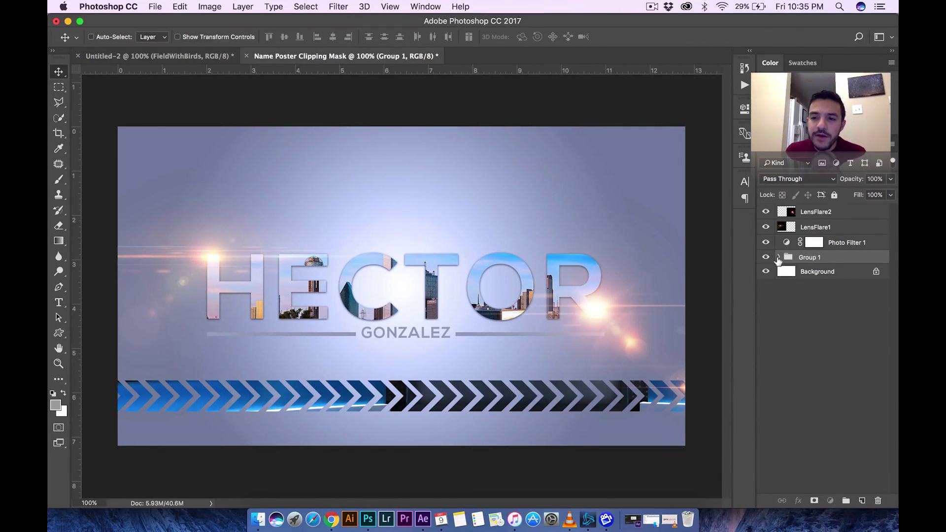
click(831, 230)
shift+click(825, 214)
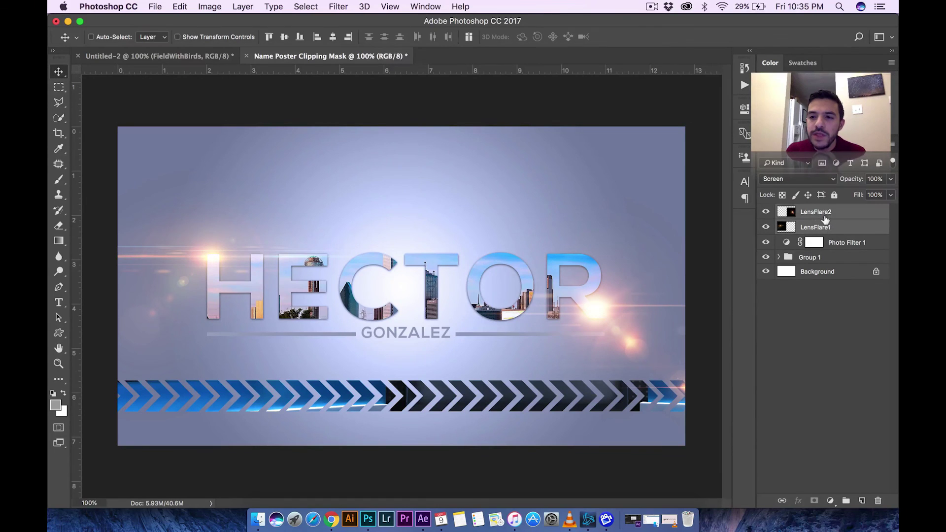
drag(810, 227, 808, 256)
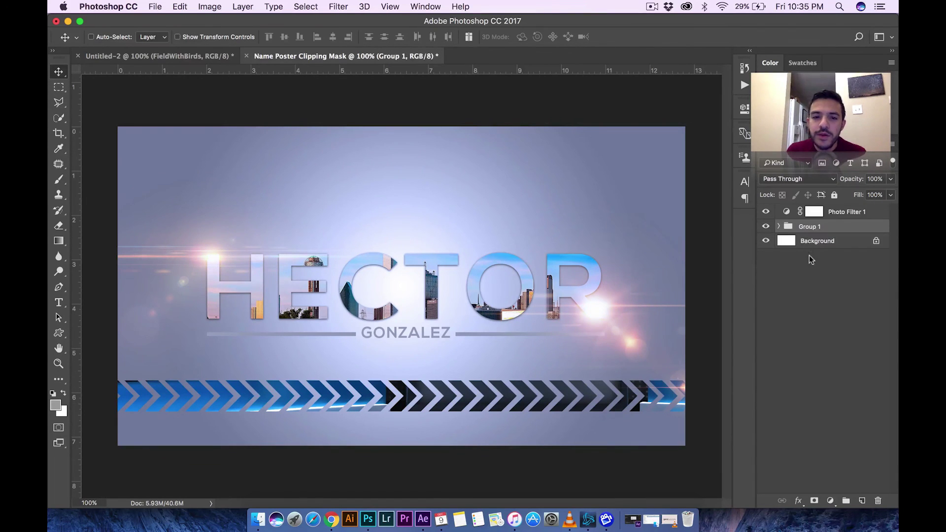
click(778, 227)
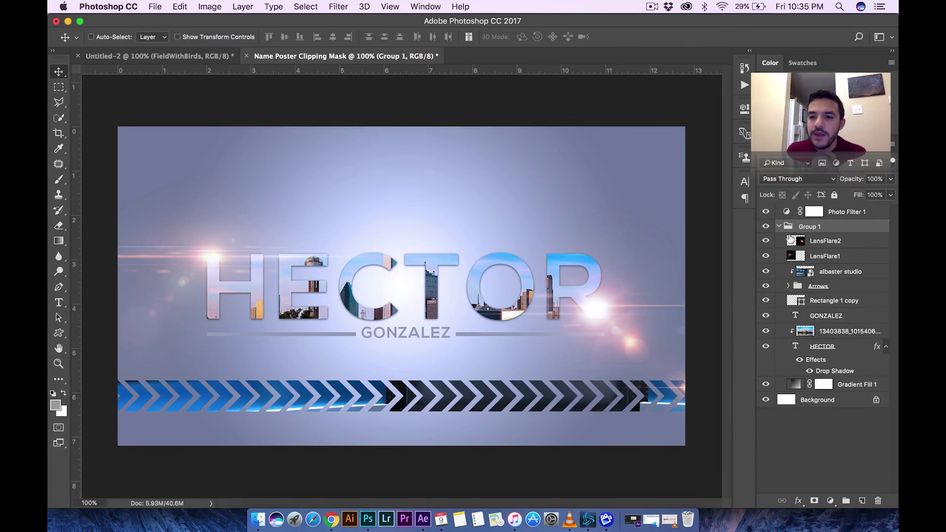
click(766, 227)
click(767, 226)
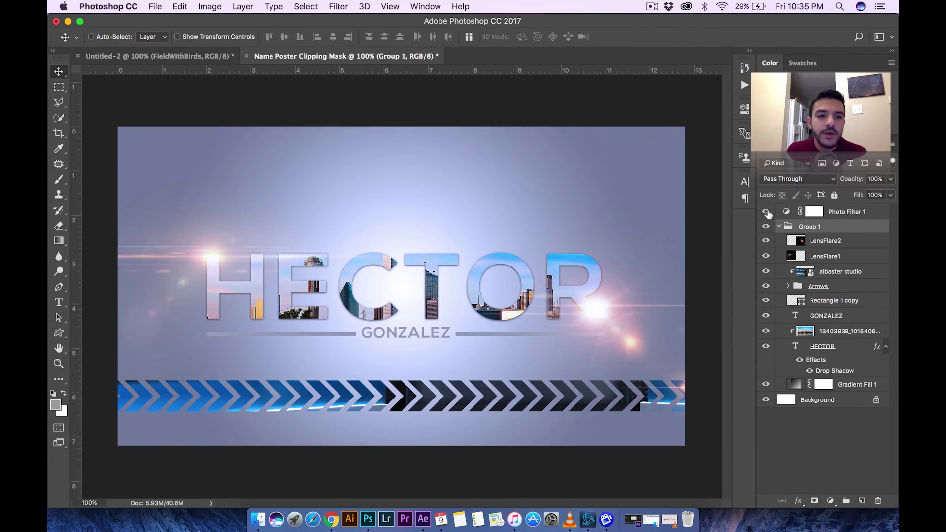
key(super+minus)
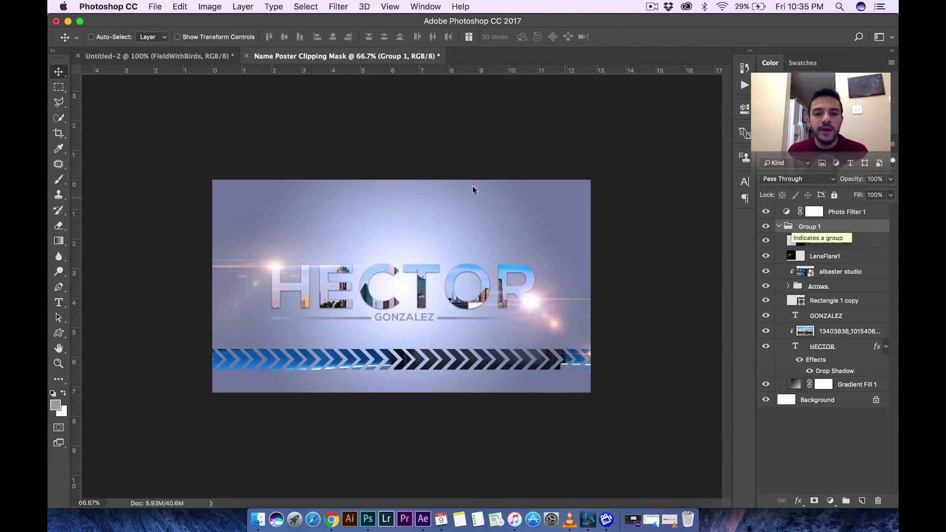
click(204, 57)
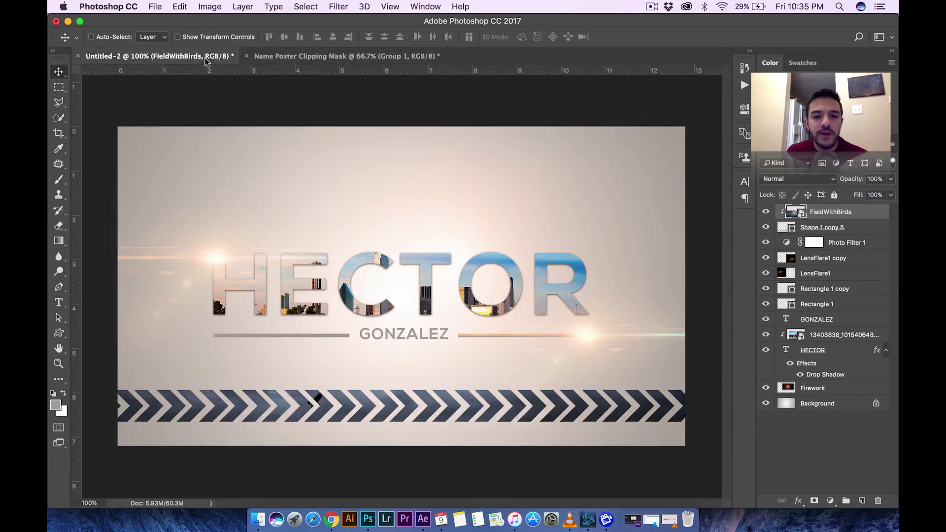
click(311, 58)
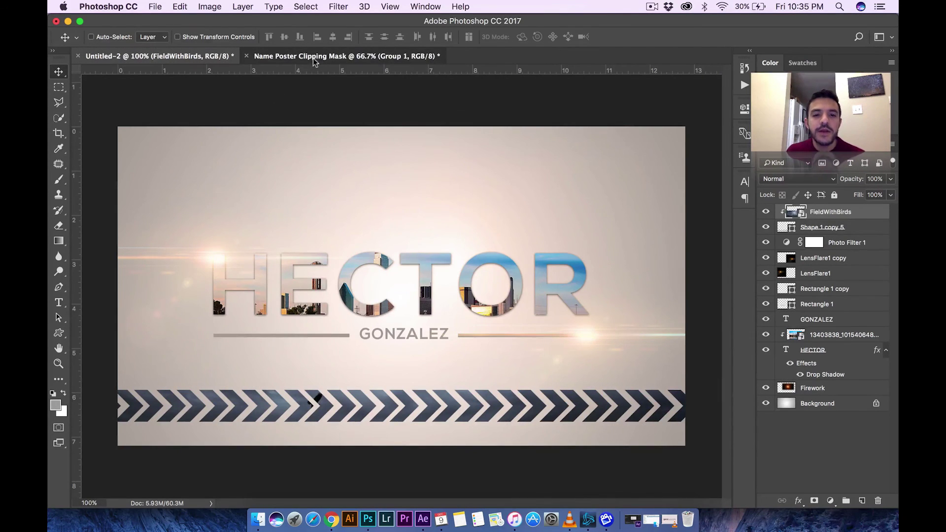